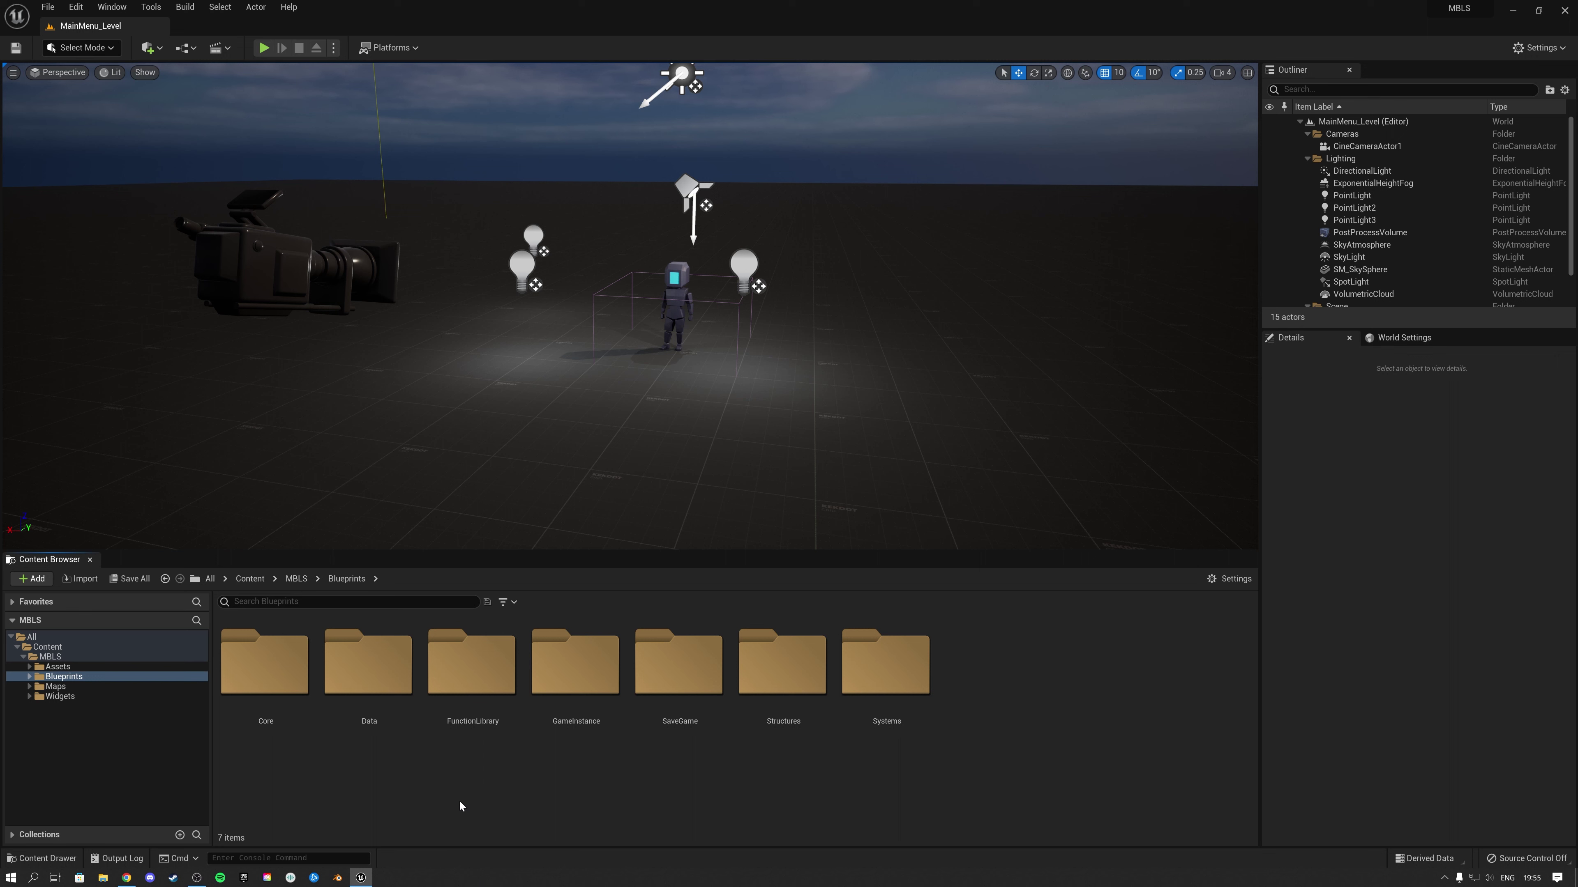
# - Load Lobby_Level from the MBLS Maps folder in place of MainMenu_Level
pyautogui.moveTo(829, 411)
pyautogui.mouseDown(button='right')
pyautogui.moveTo(799, 423)
pyautogui.moveTo(826, 415)
pyautogui.mouseUp(button='right')
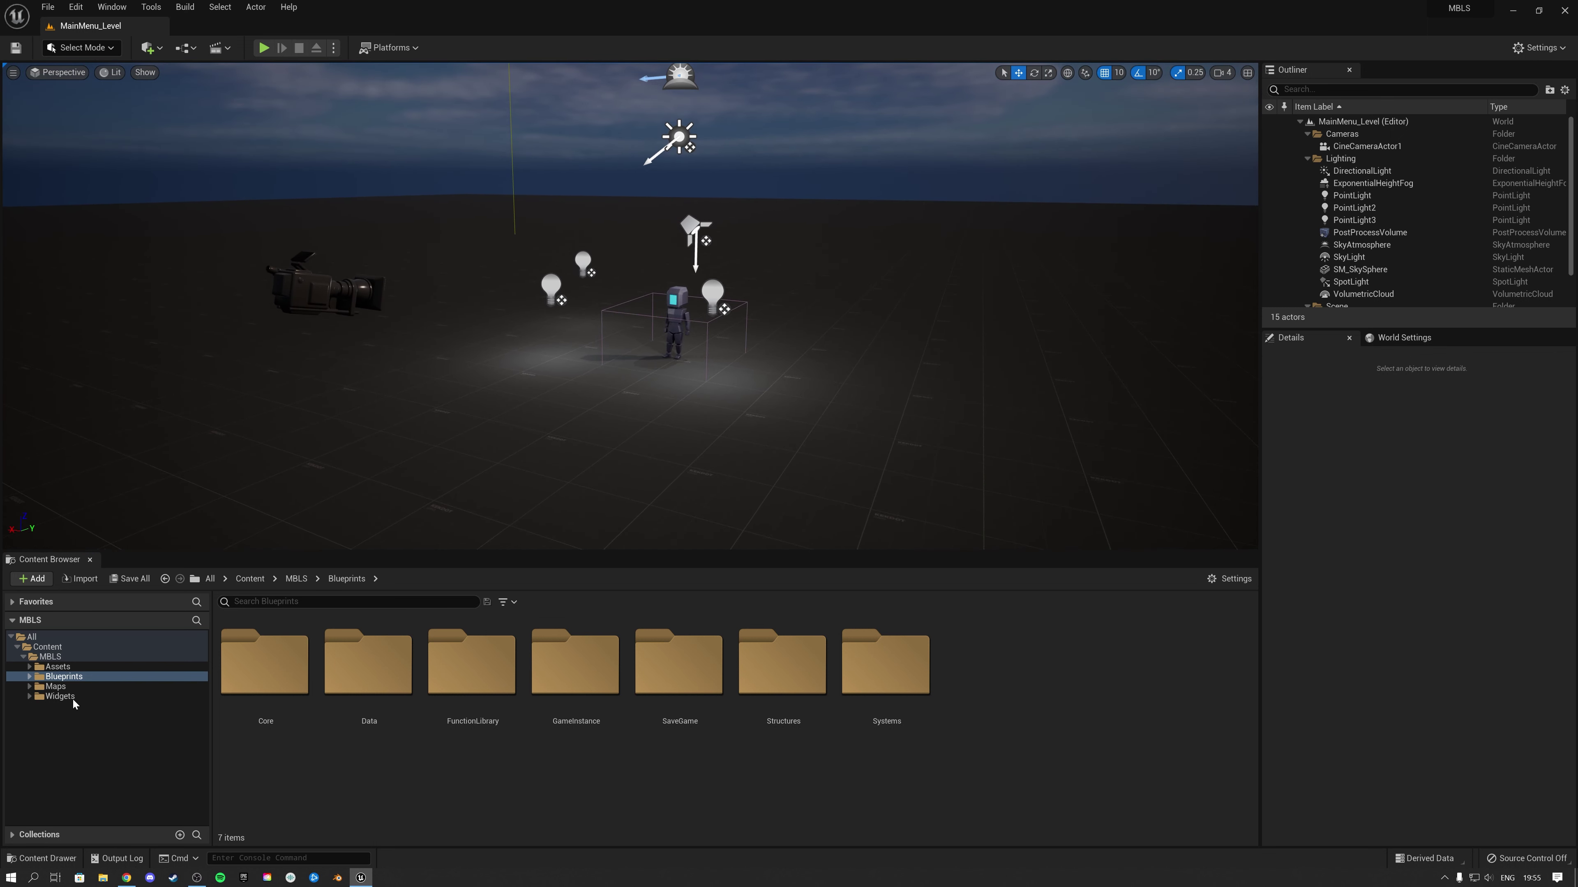
pyautogui.click(56, 686)
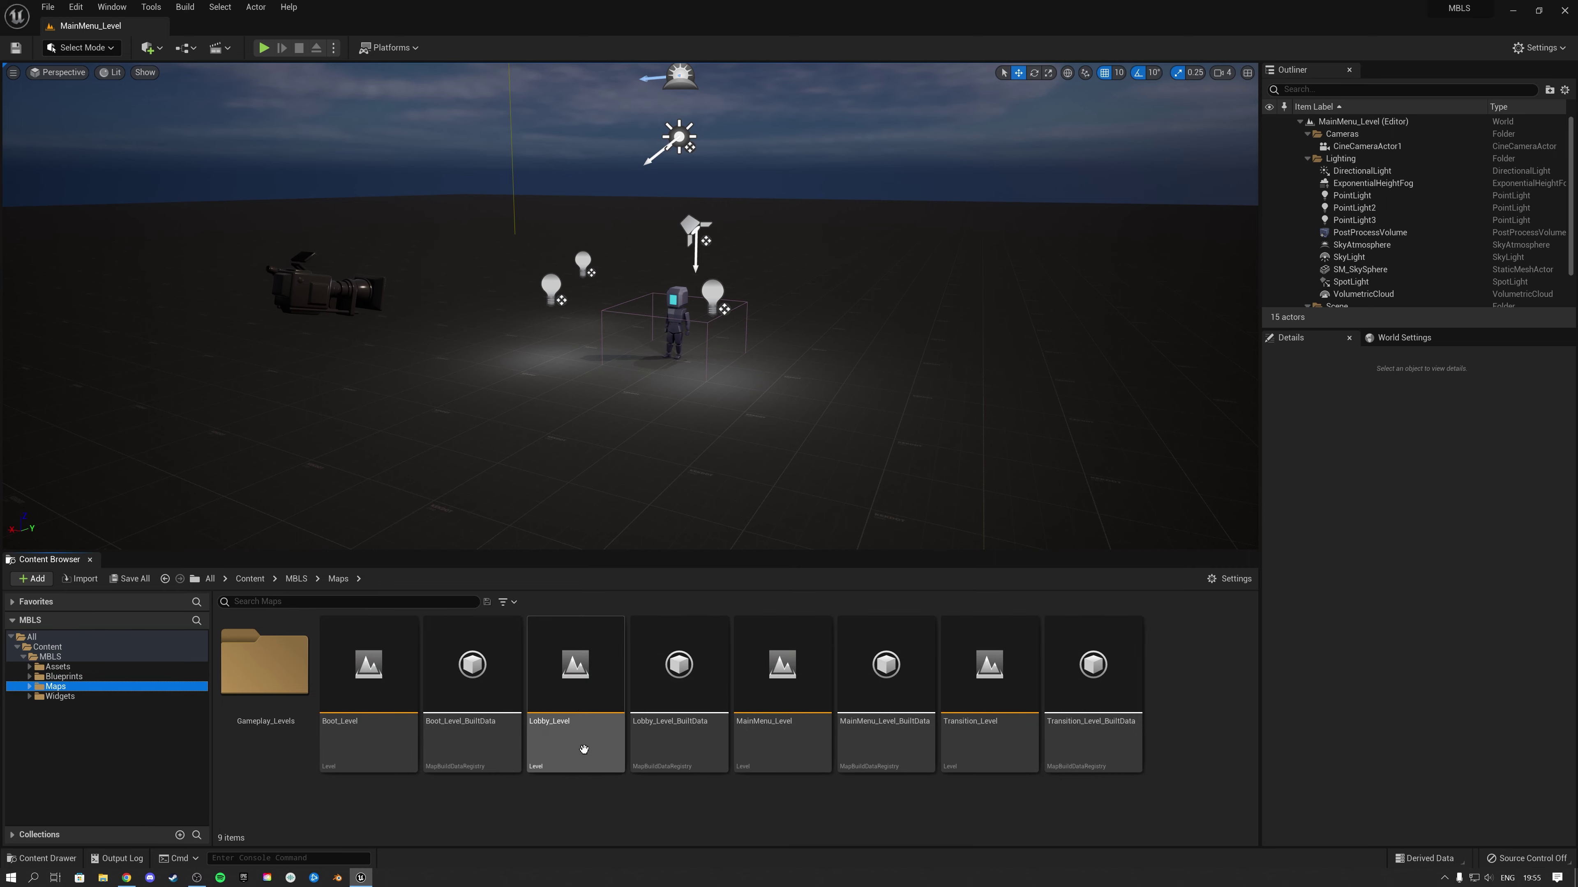
pyautogui.doubleClick(583, 754)
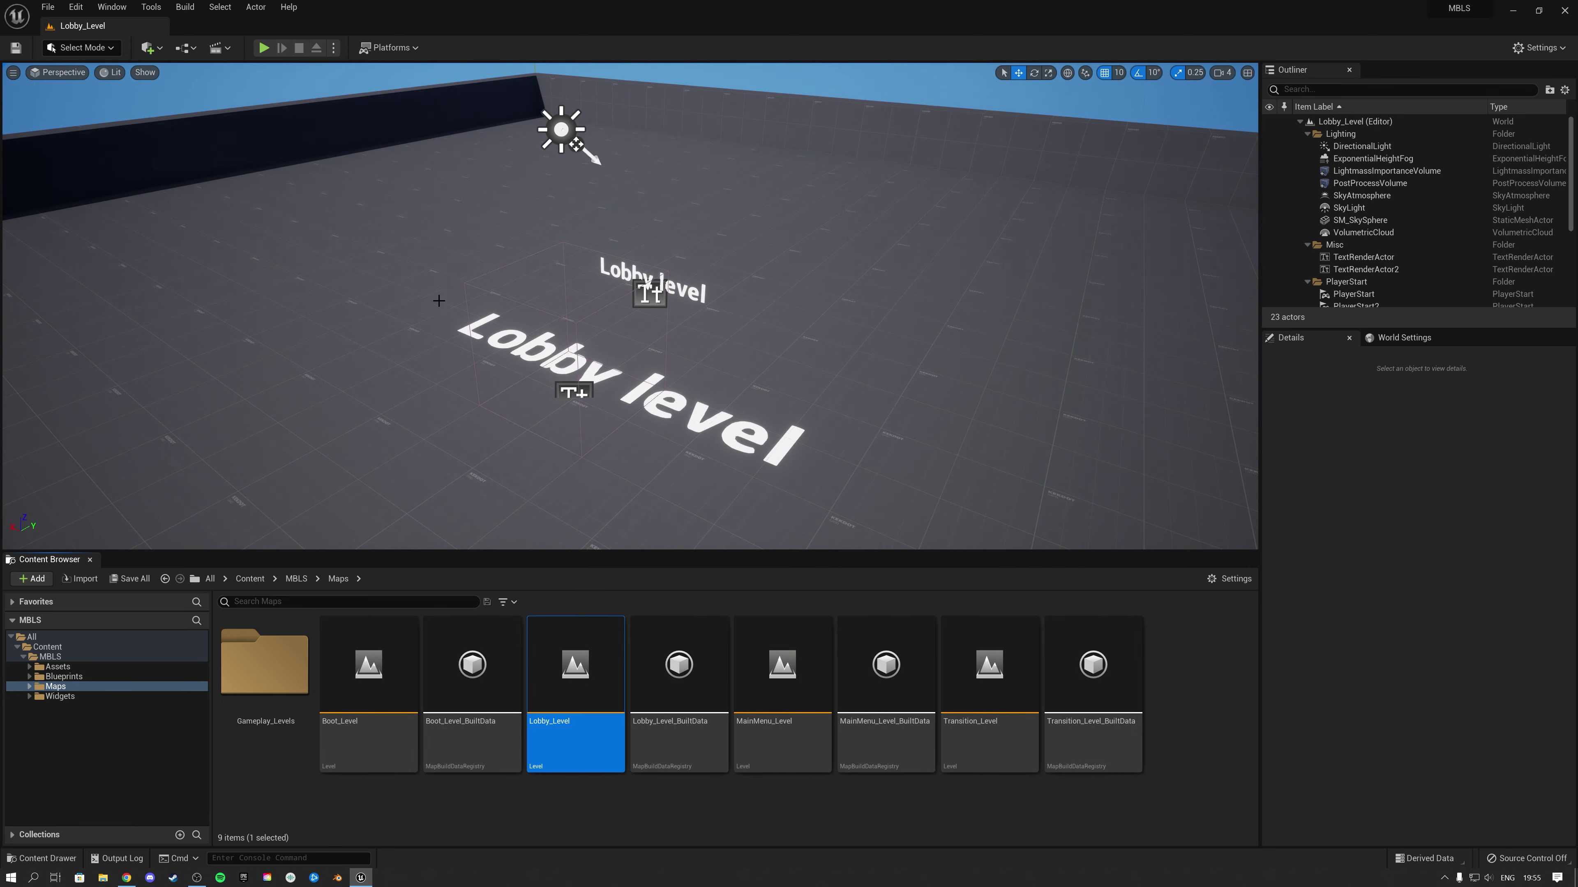
# - Play Lobby_Level in a maximized New Editor Window (PIE) preview with the lobby menu showing
pyautogui.click(333, 48)
pyautogui.click(428, 110)
pyautogui.press('Tab')
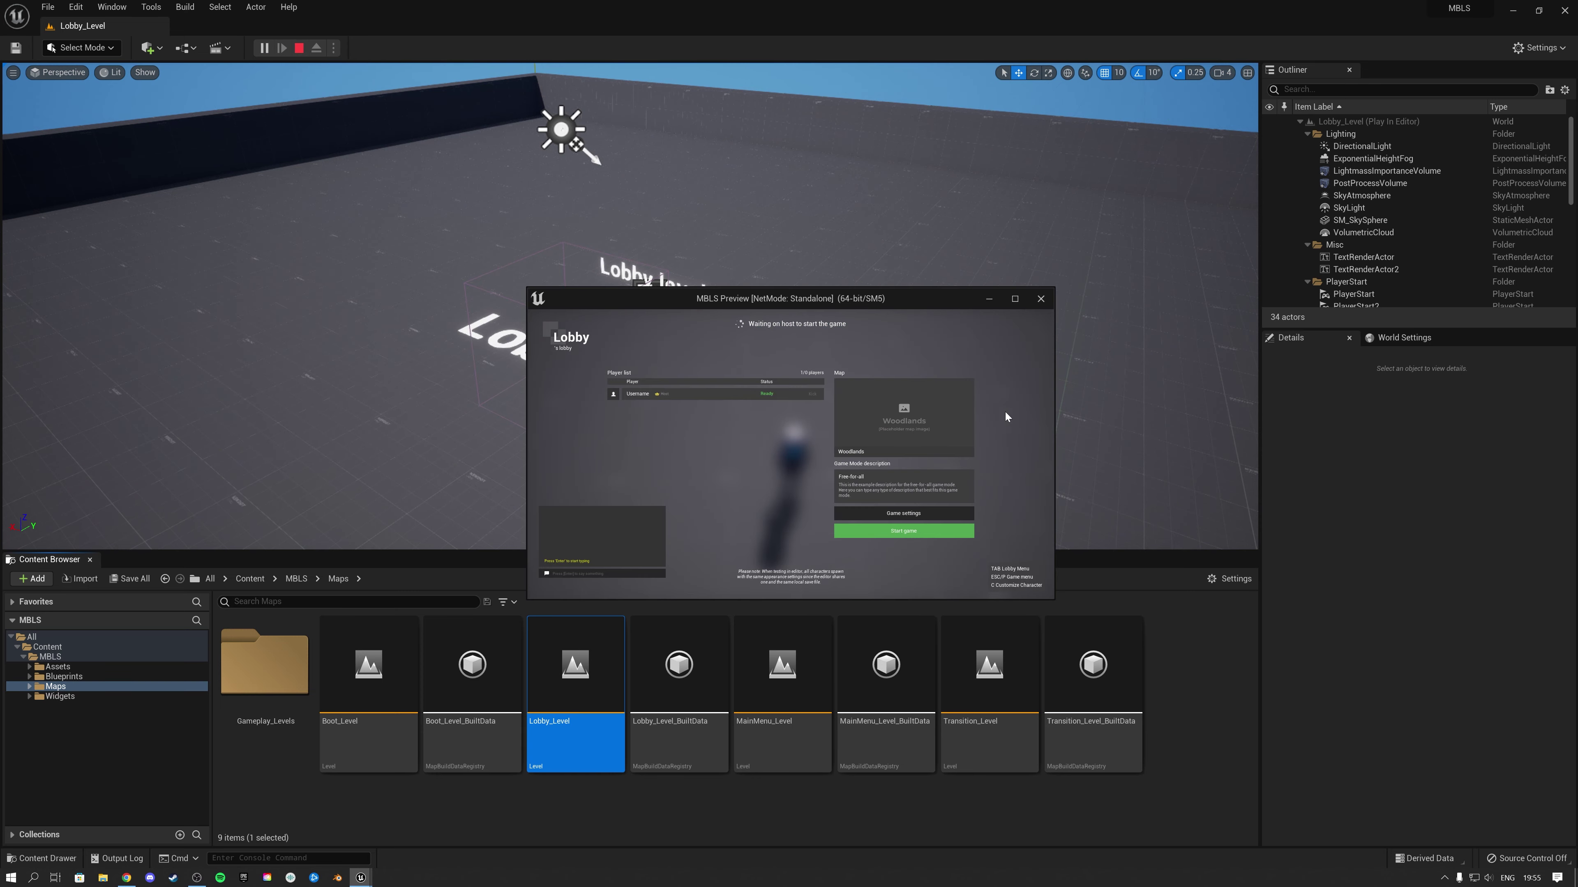
pyautogui.click(1014, 299)
pyautogui.press('Tab')
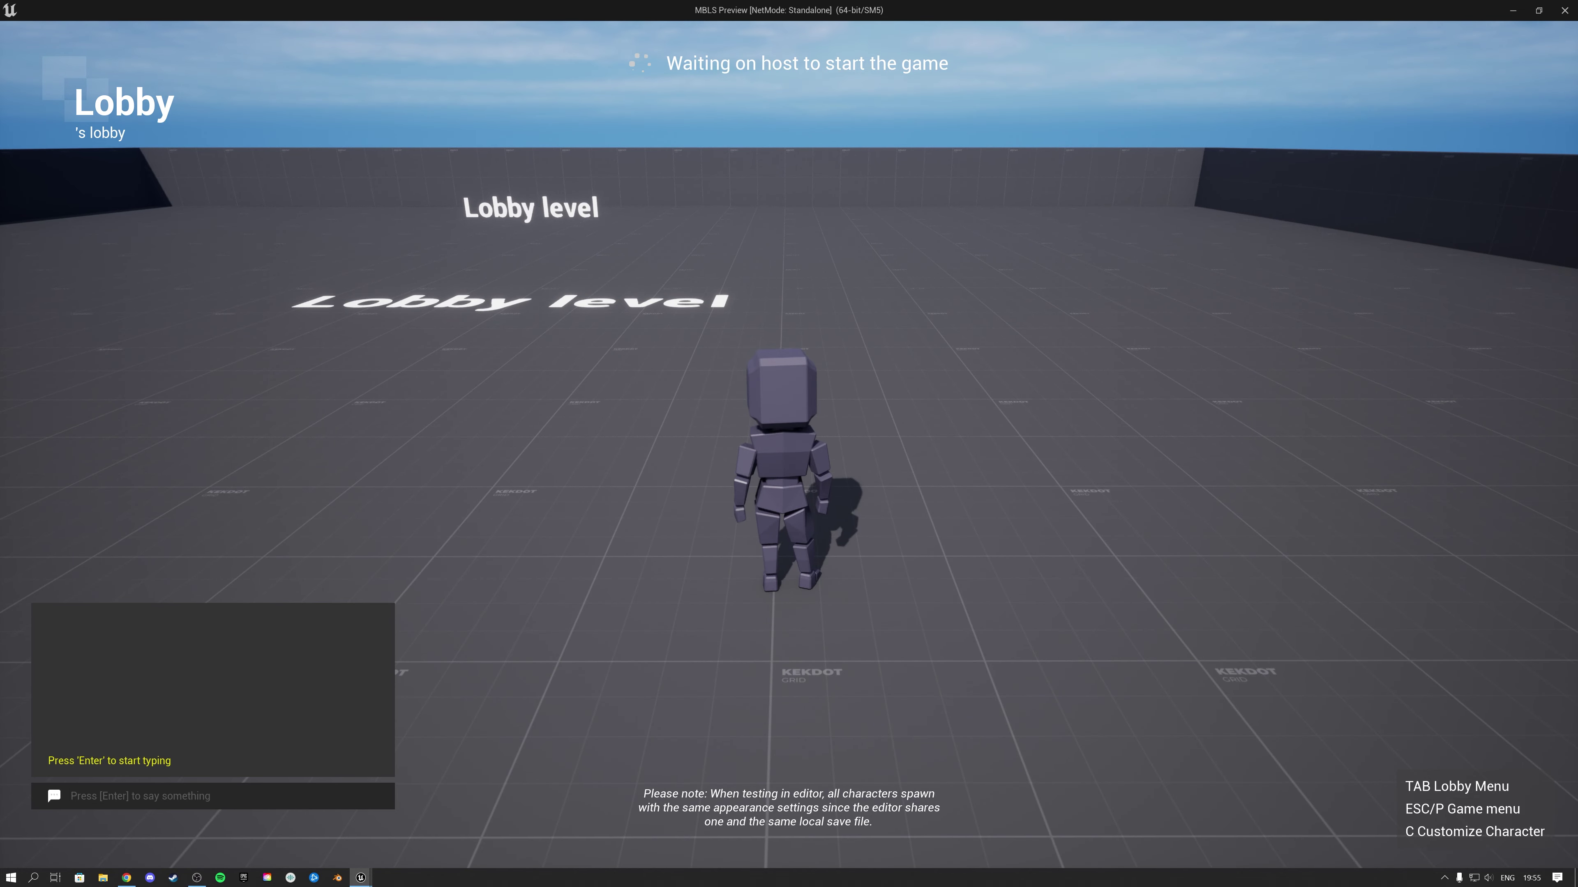
pyautogui.press('Tab')
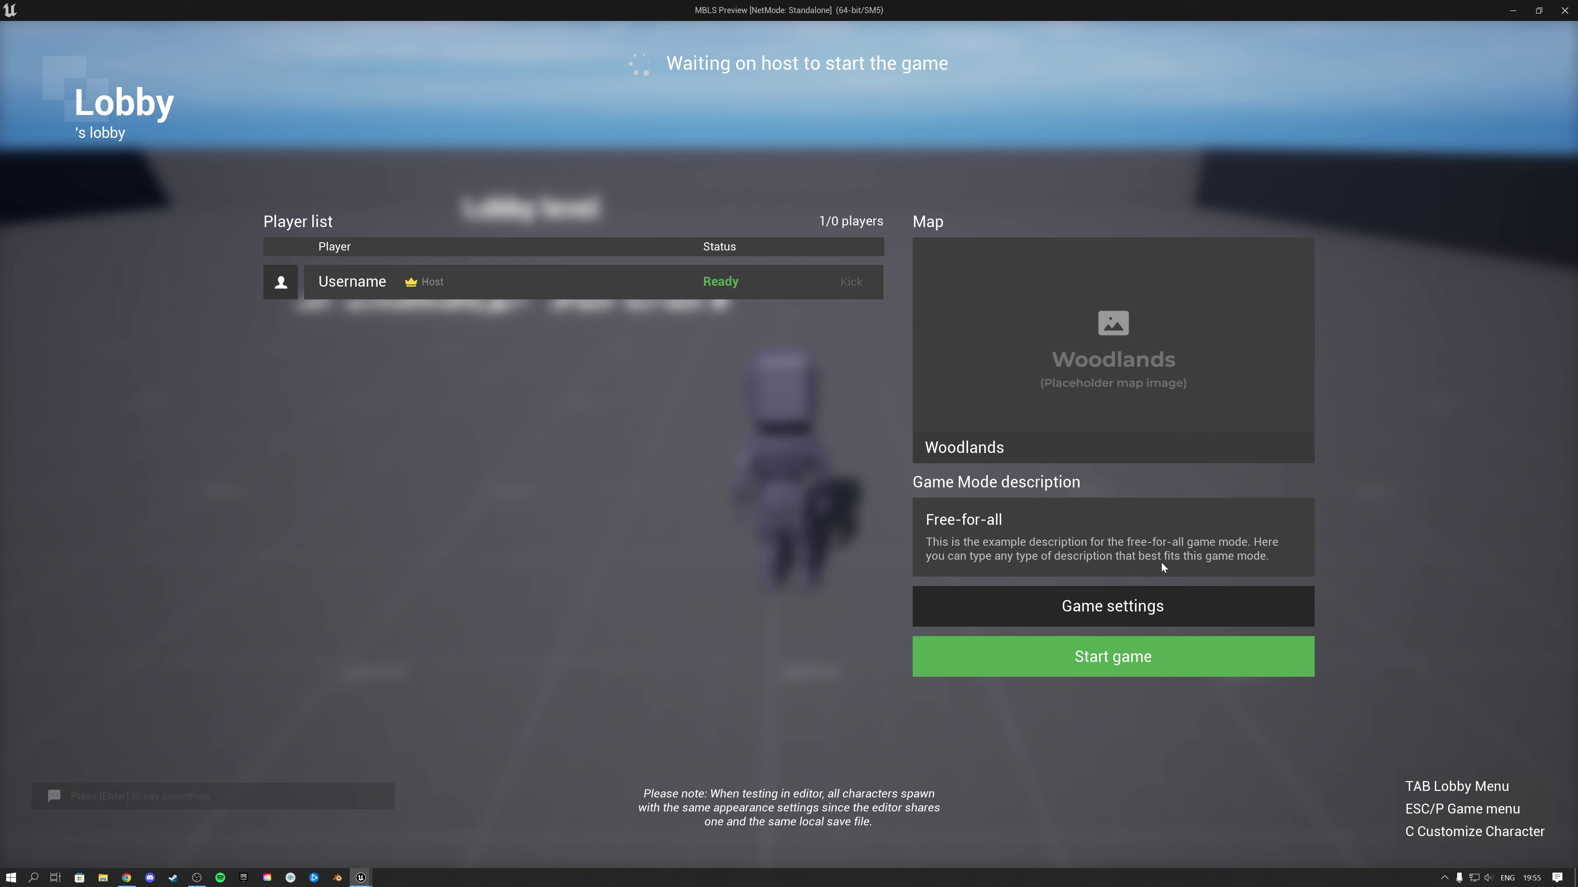
# - In Game settings, cycle between PlayGround and Free-for-all modes and the Shipyard, Moonbase and ModernMall maps
pyautogui.click(1111, 612)
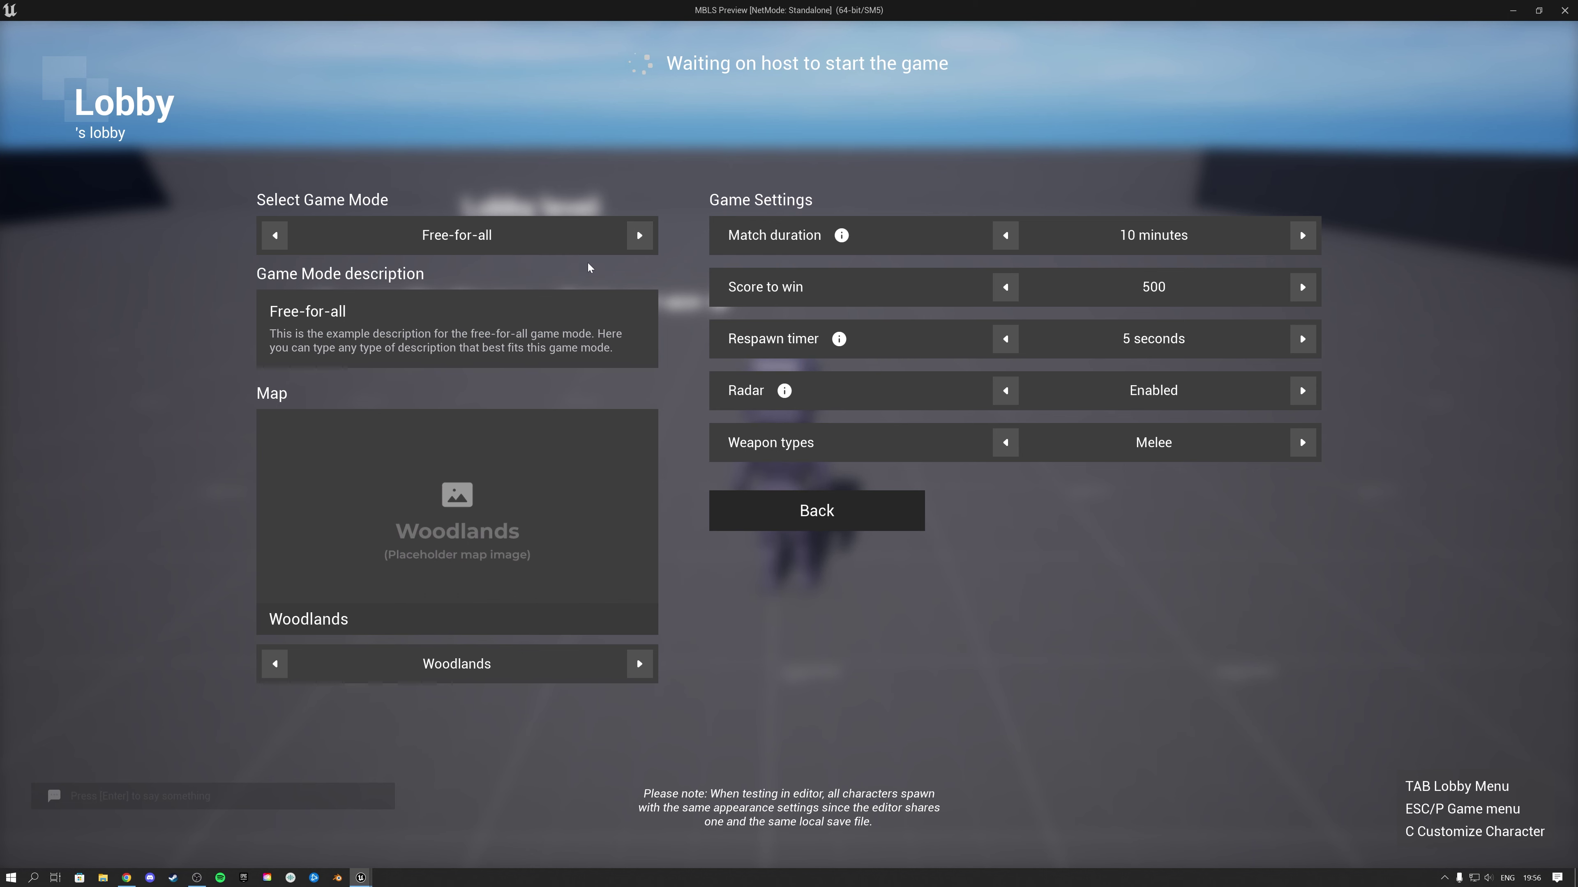
pyautogui.click(641, 240)
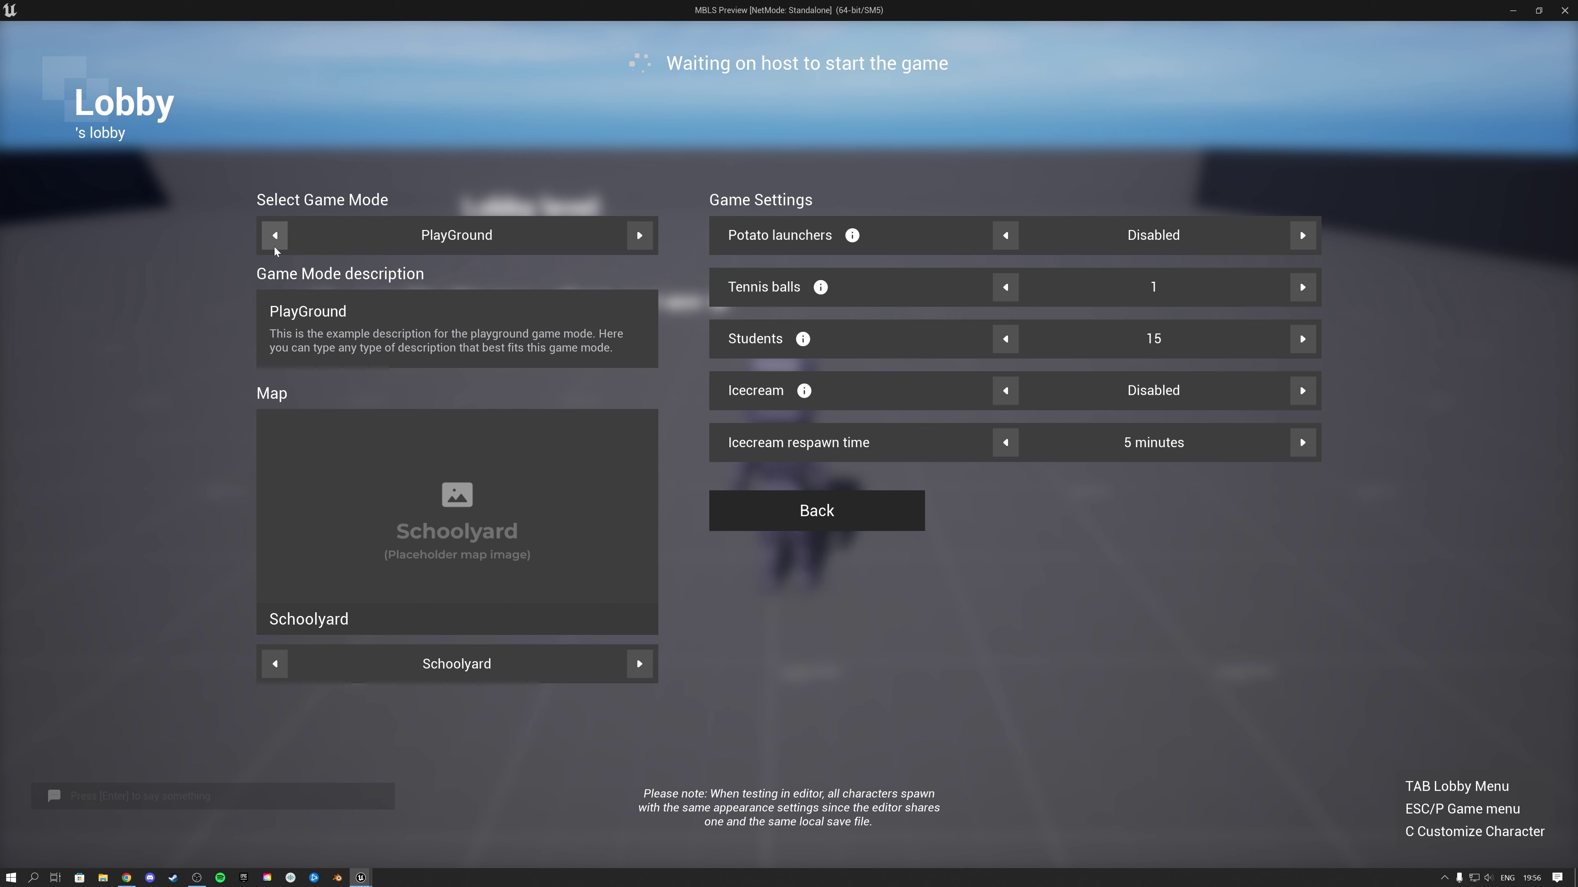
pyautogui.click(275, 235)
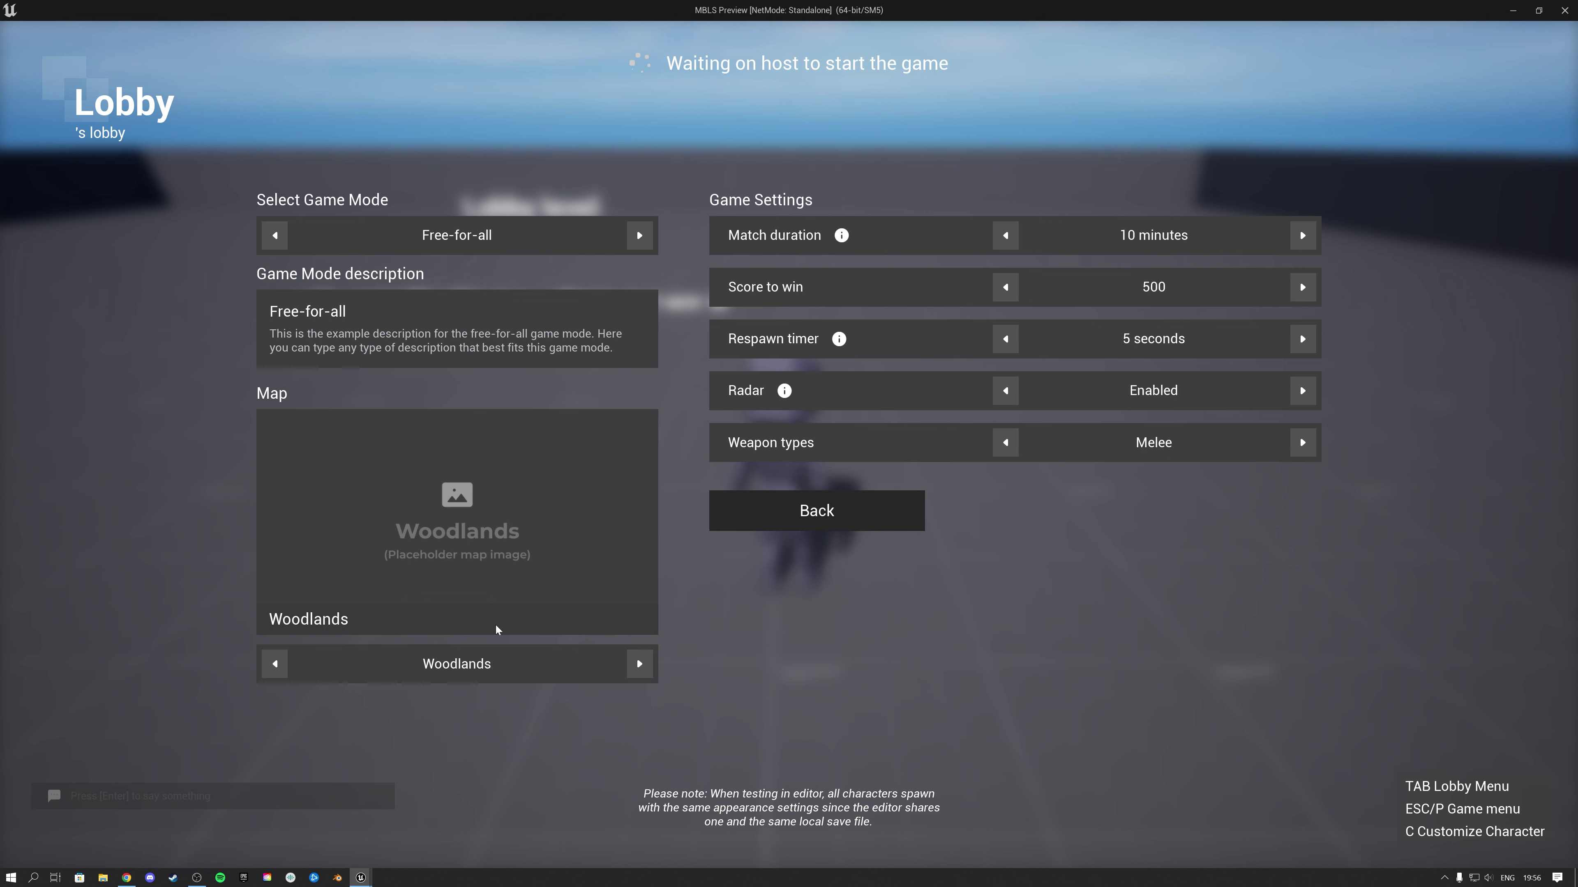
pyautogui.click(644, 668)
pyautogui.click(646, 670)
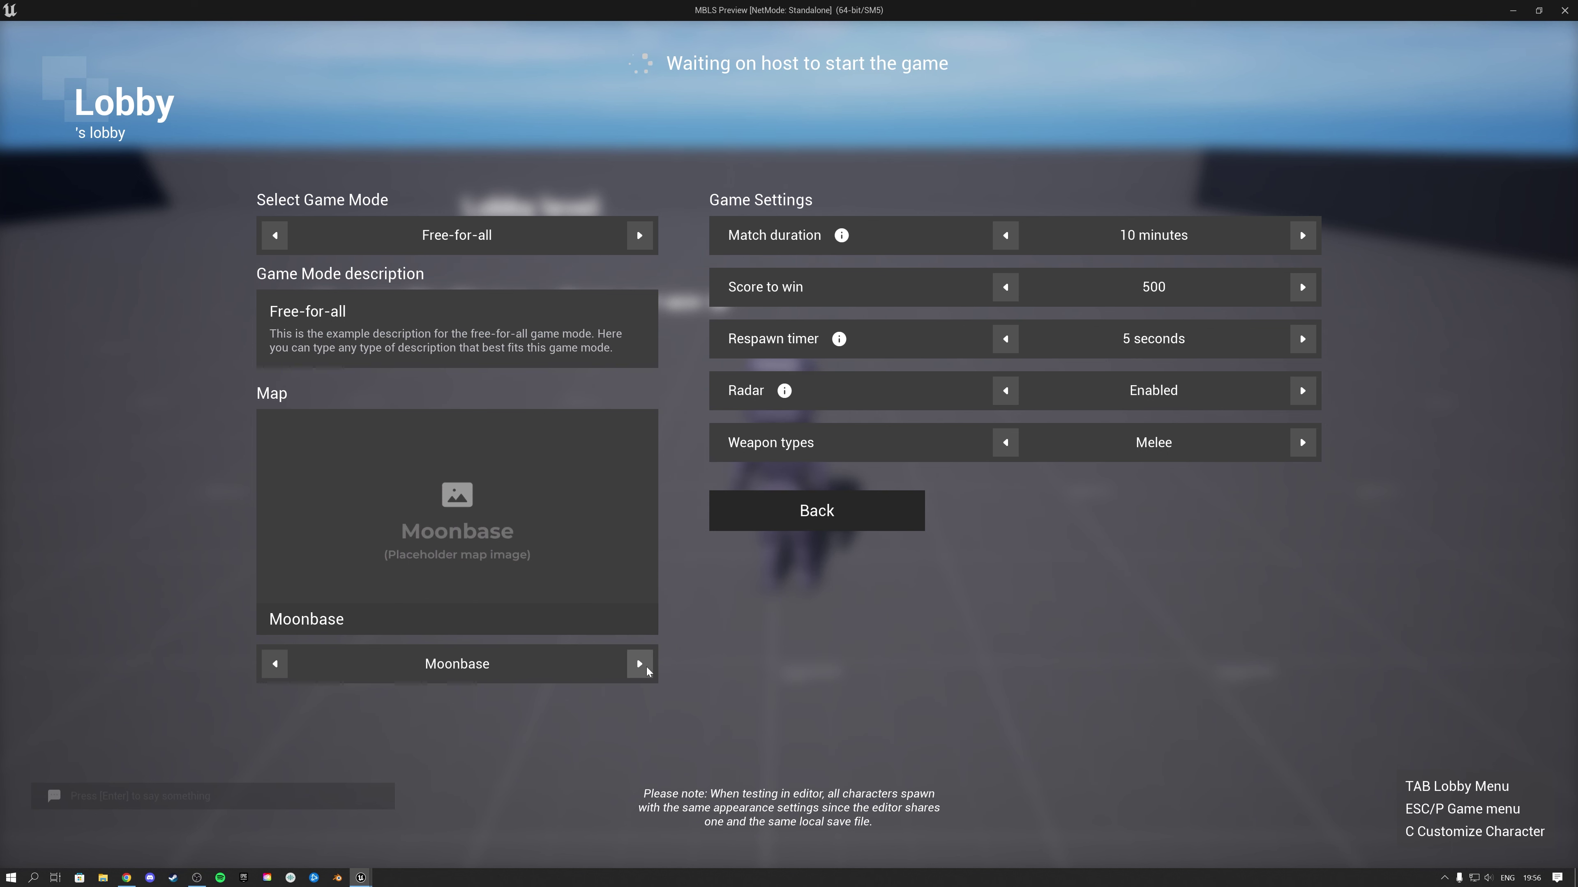
pyautogui.click(640, 236)
pyautogui.click(640, 663)
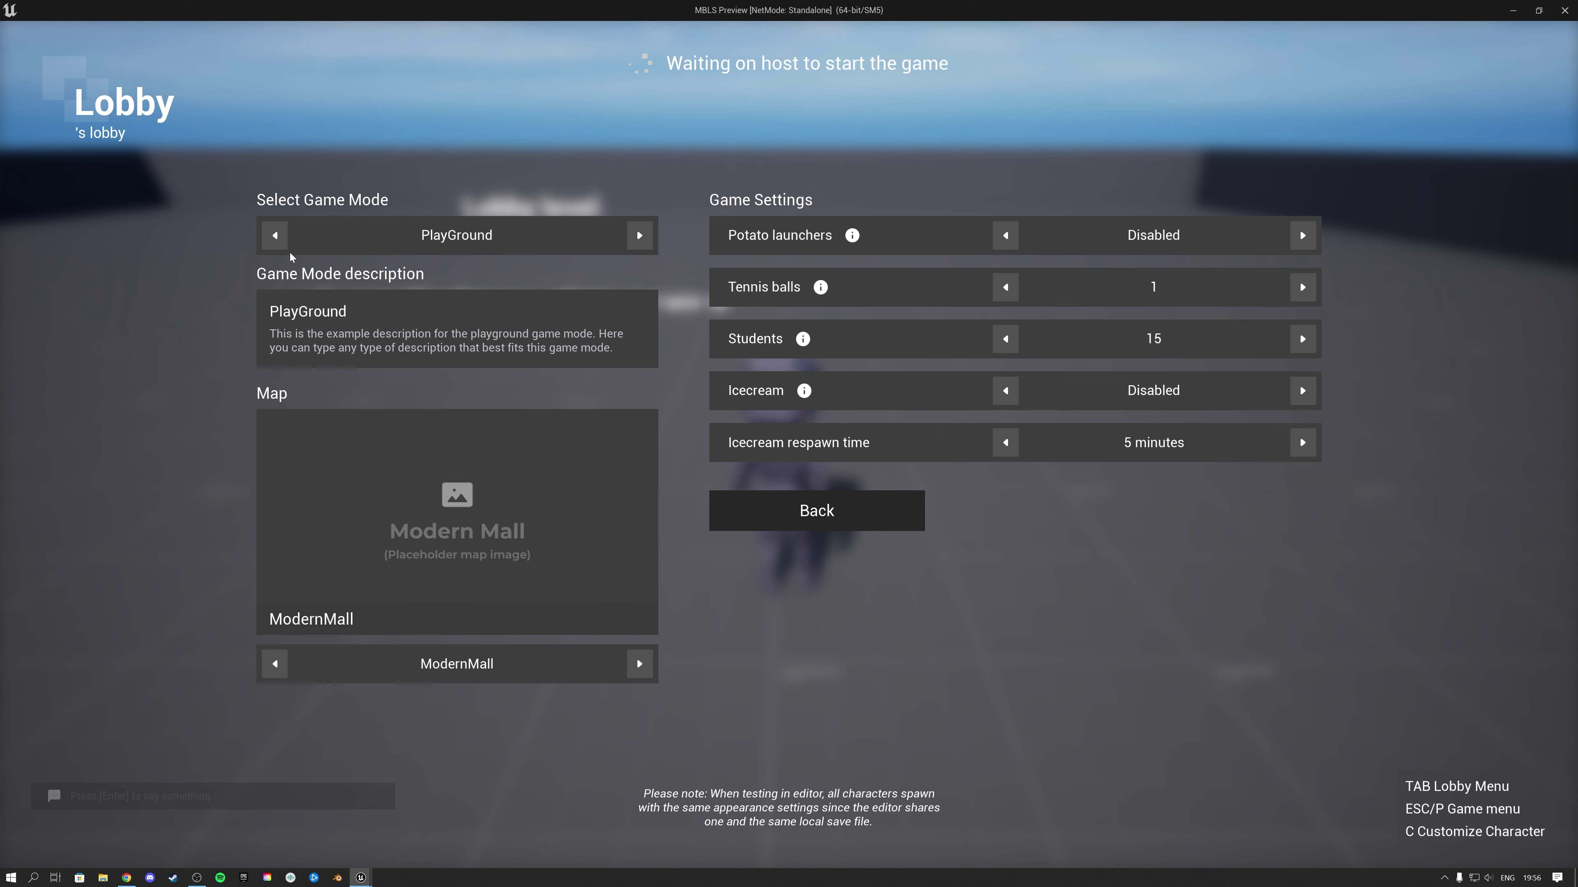
pyautogui.click(274, 235)
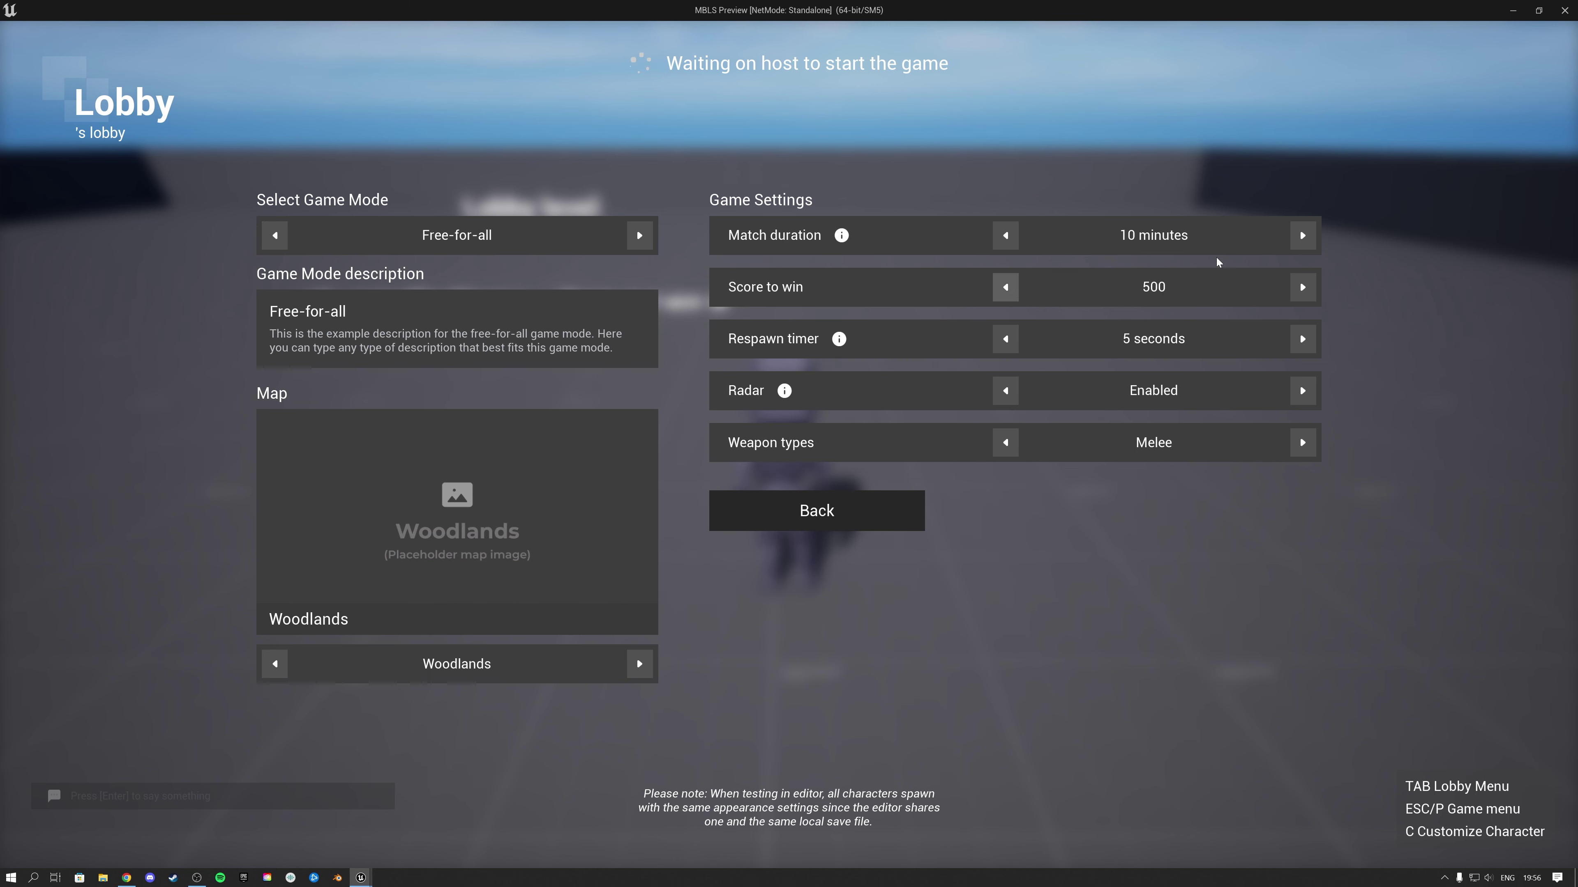
# - Raise match duration to 60 minutes and score to win to 3000, then exit and stop playing
pyautogui.click(1303, 236)
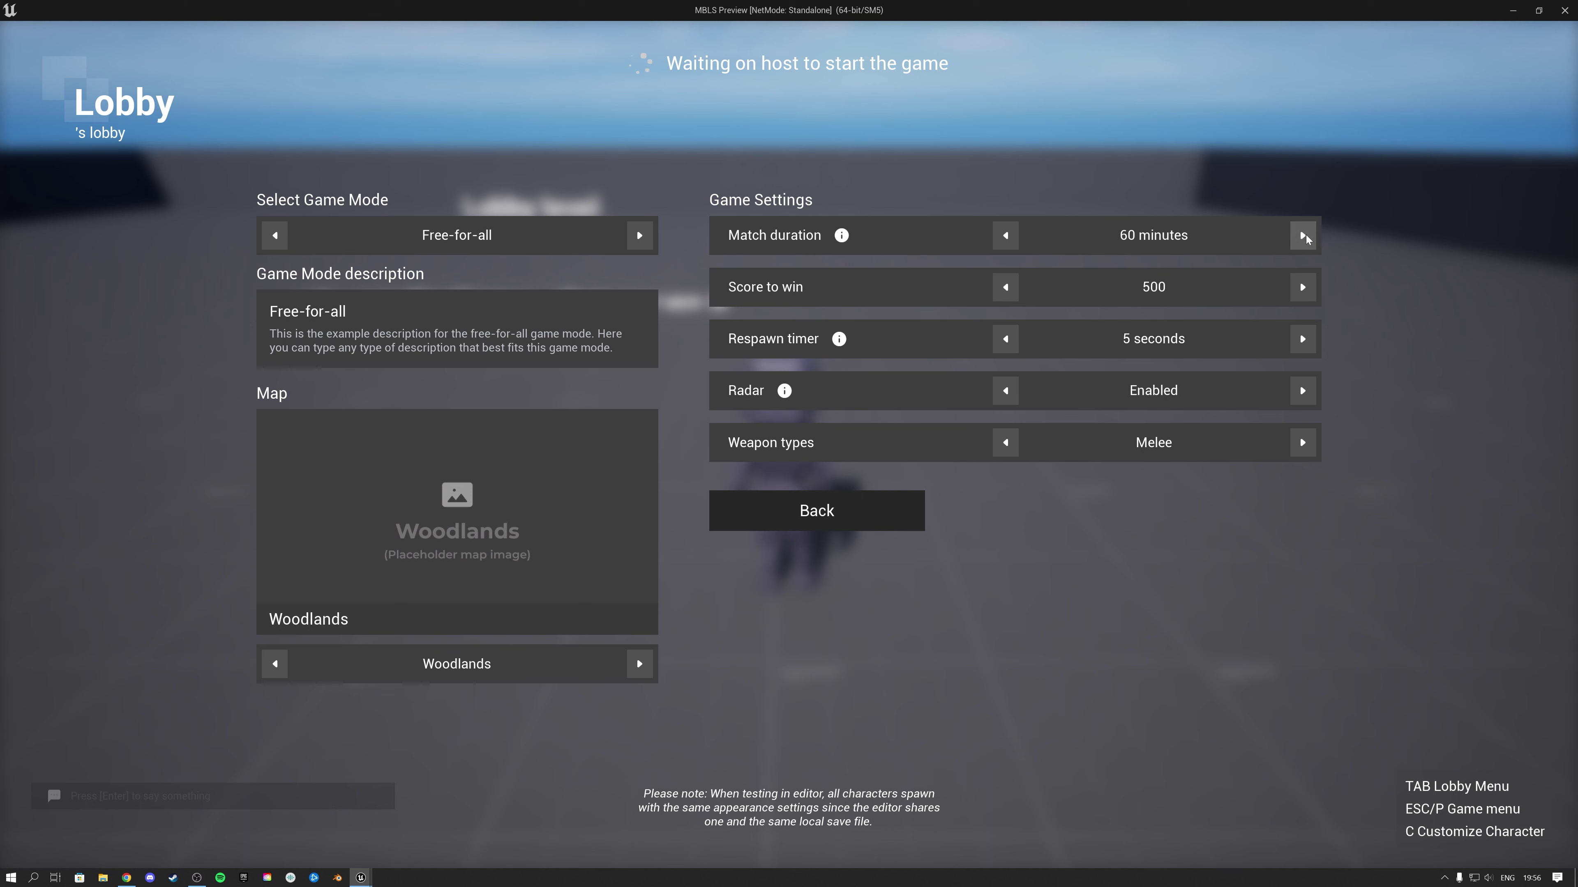
pyautogui.click(1313, 286)
pyautogui.click(1313, 286)
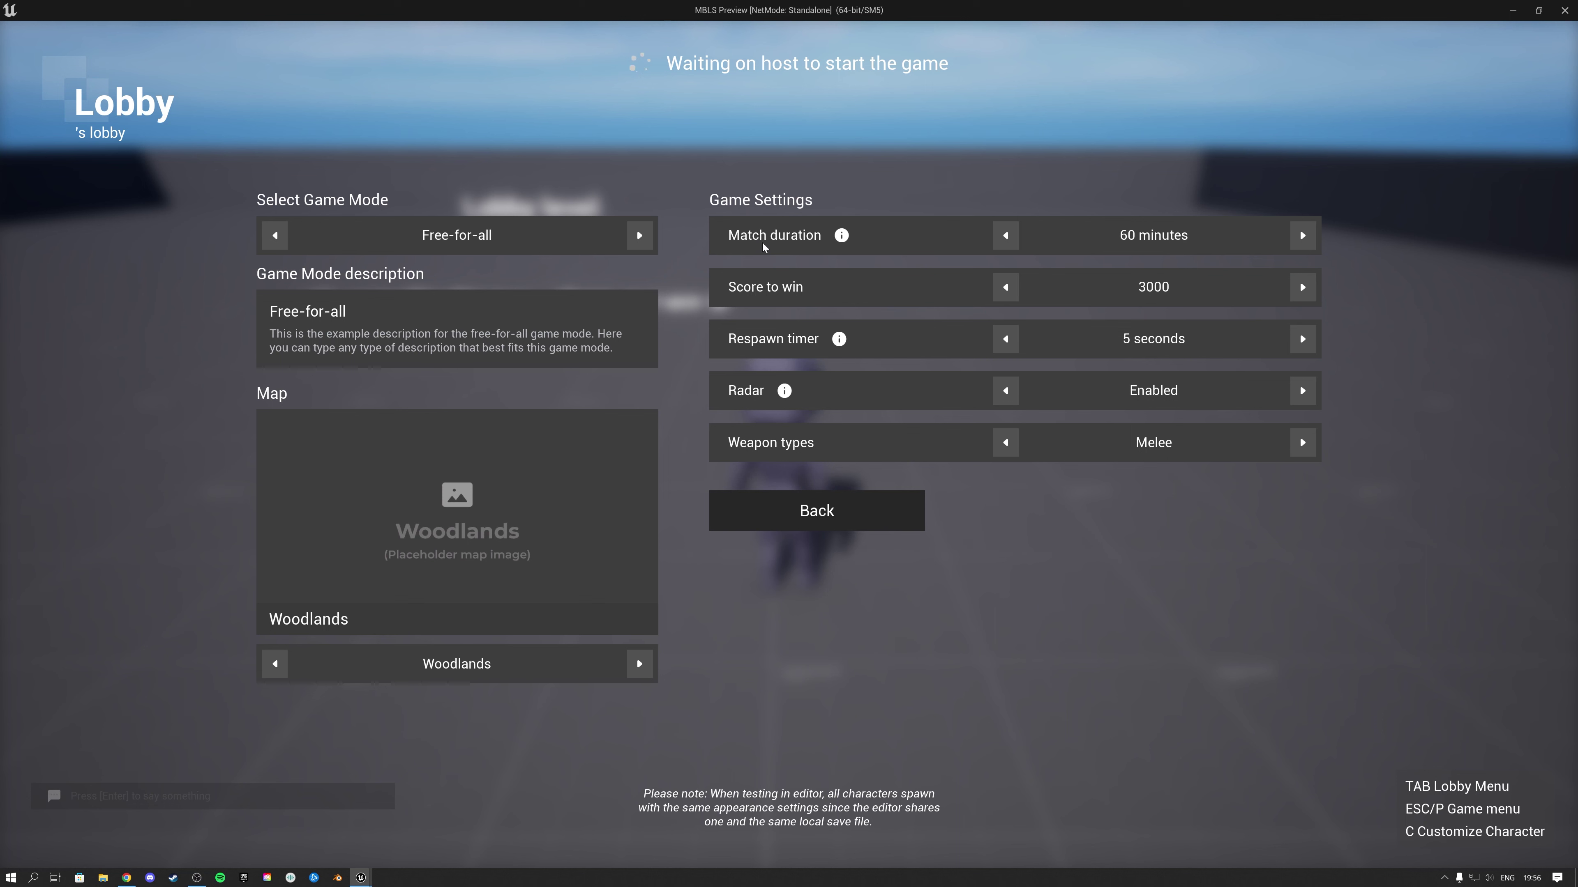
pyautogui.moveTo(842, 236)
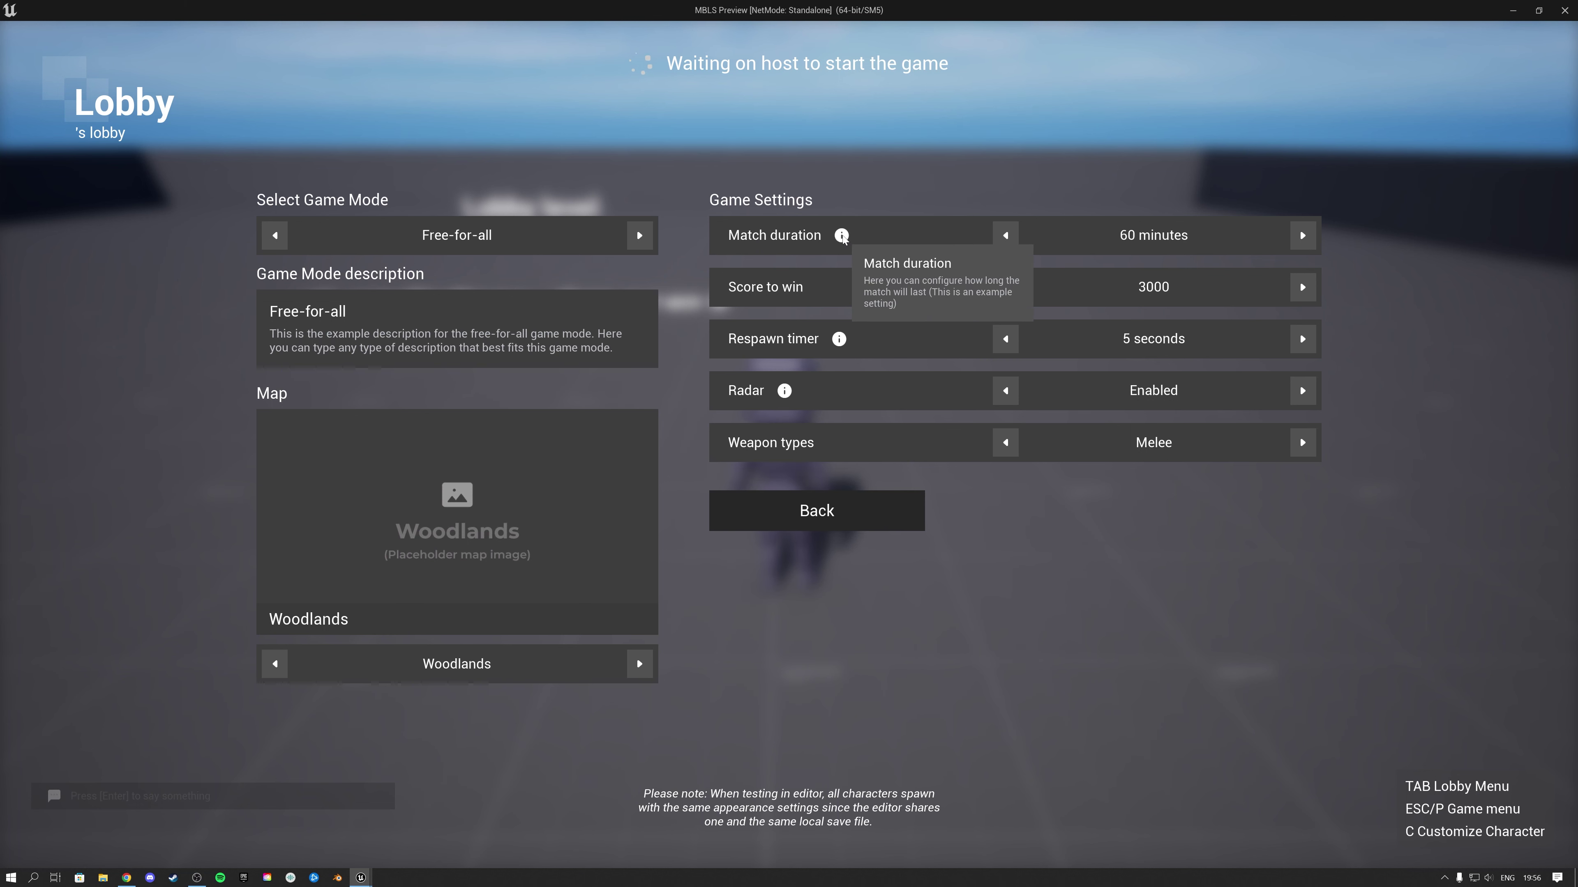
pyautogui.moveTo(840, 341)
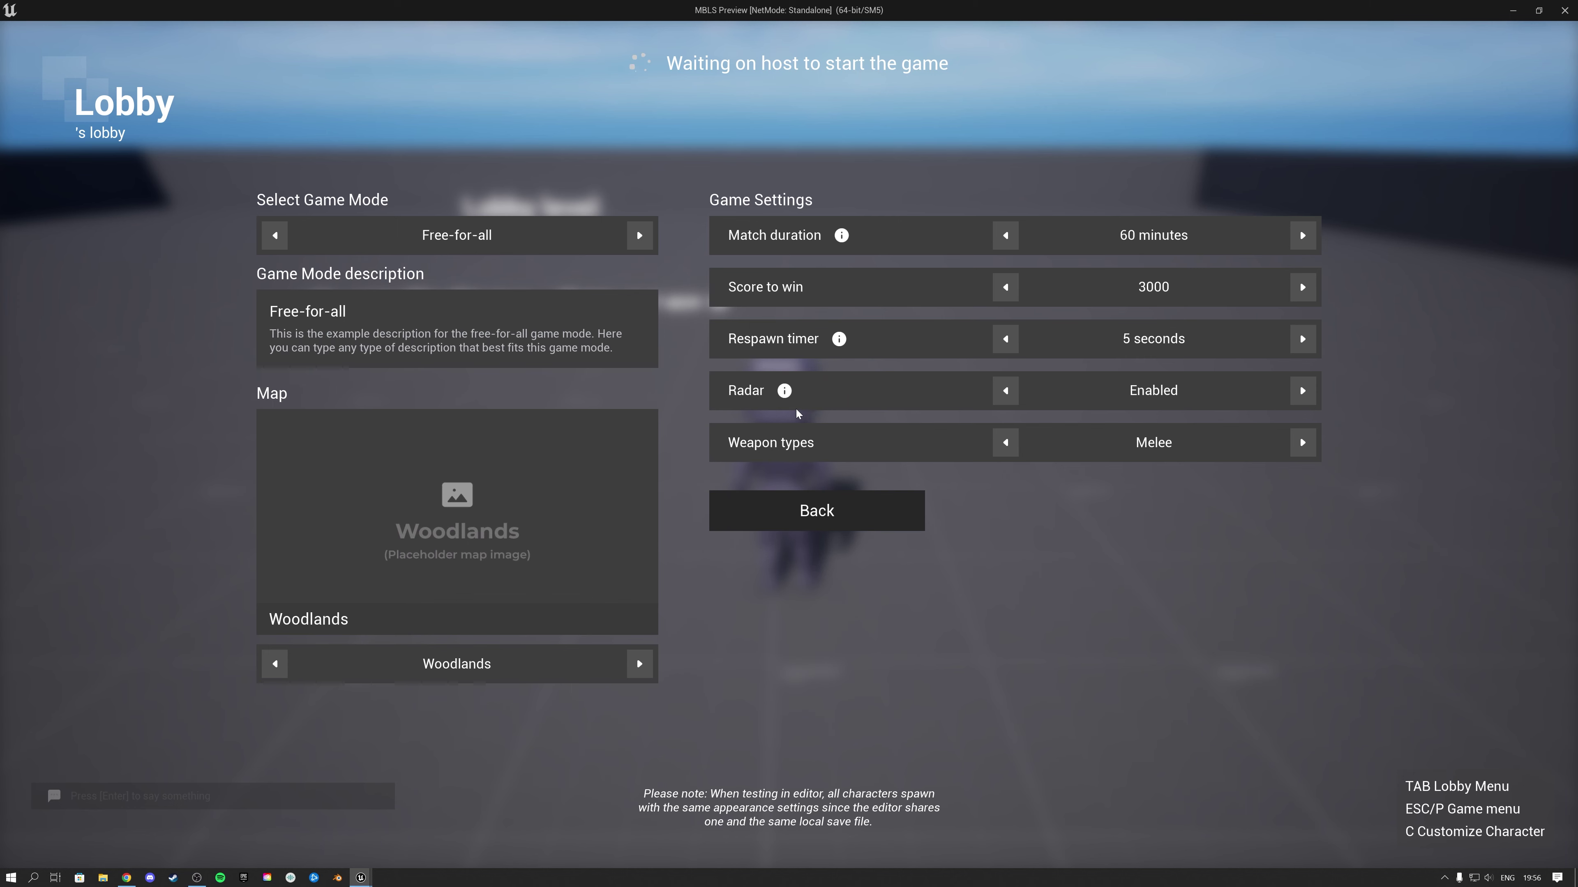
pyautogui.moveTo(784, 390)
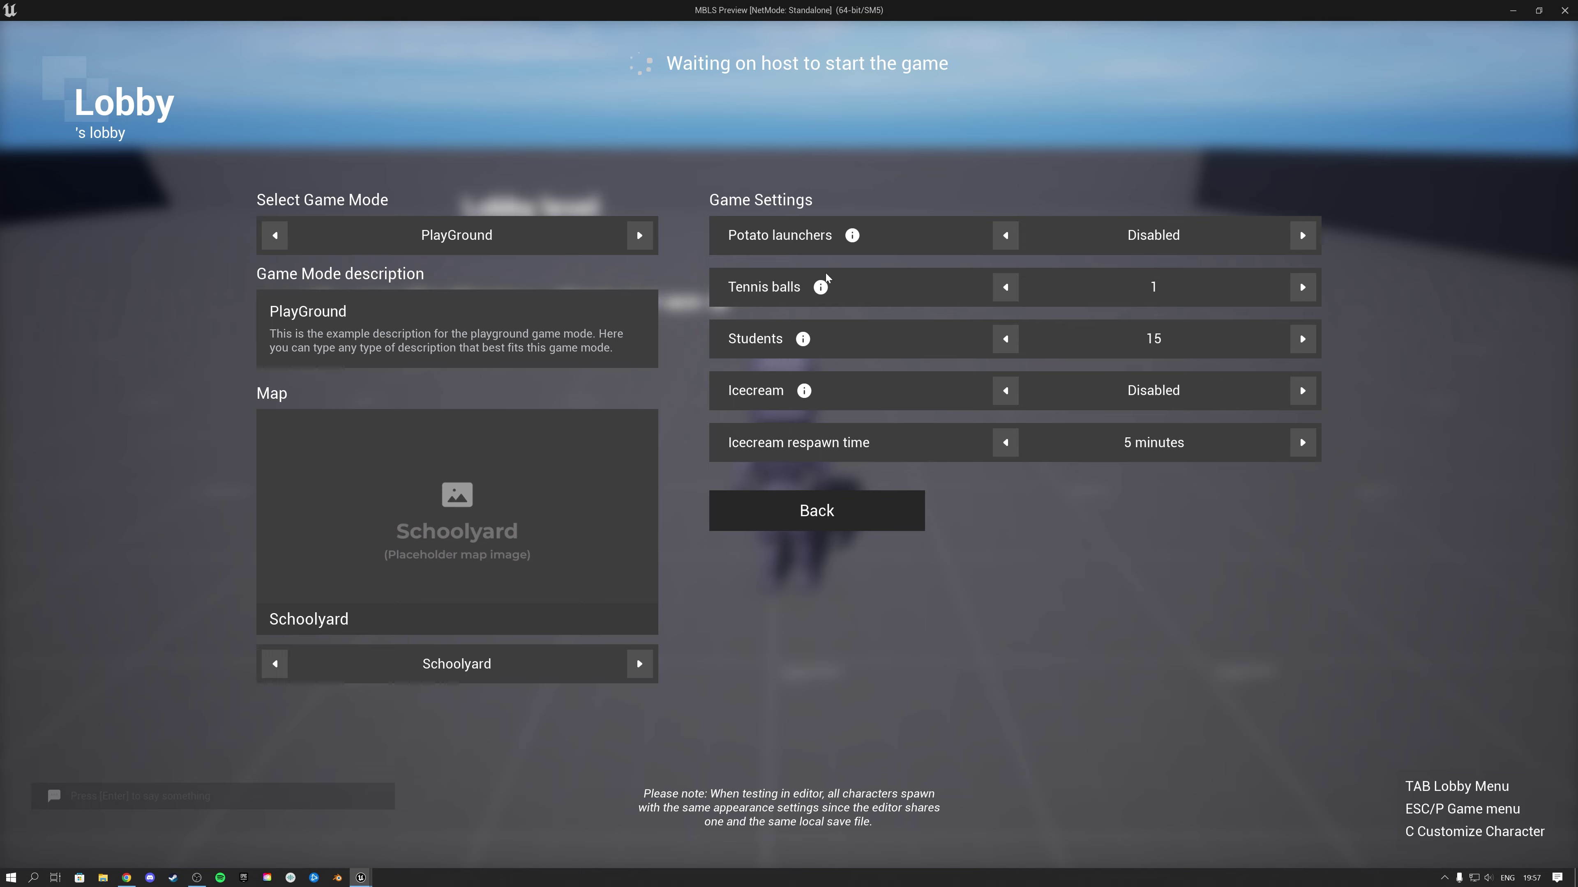
pyautogui.click(750, 521)
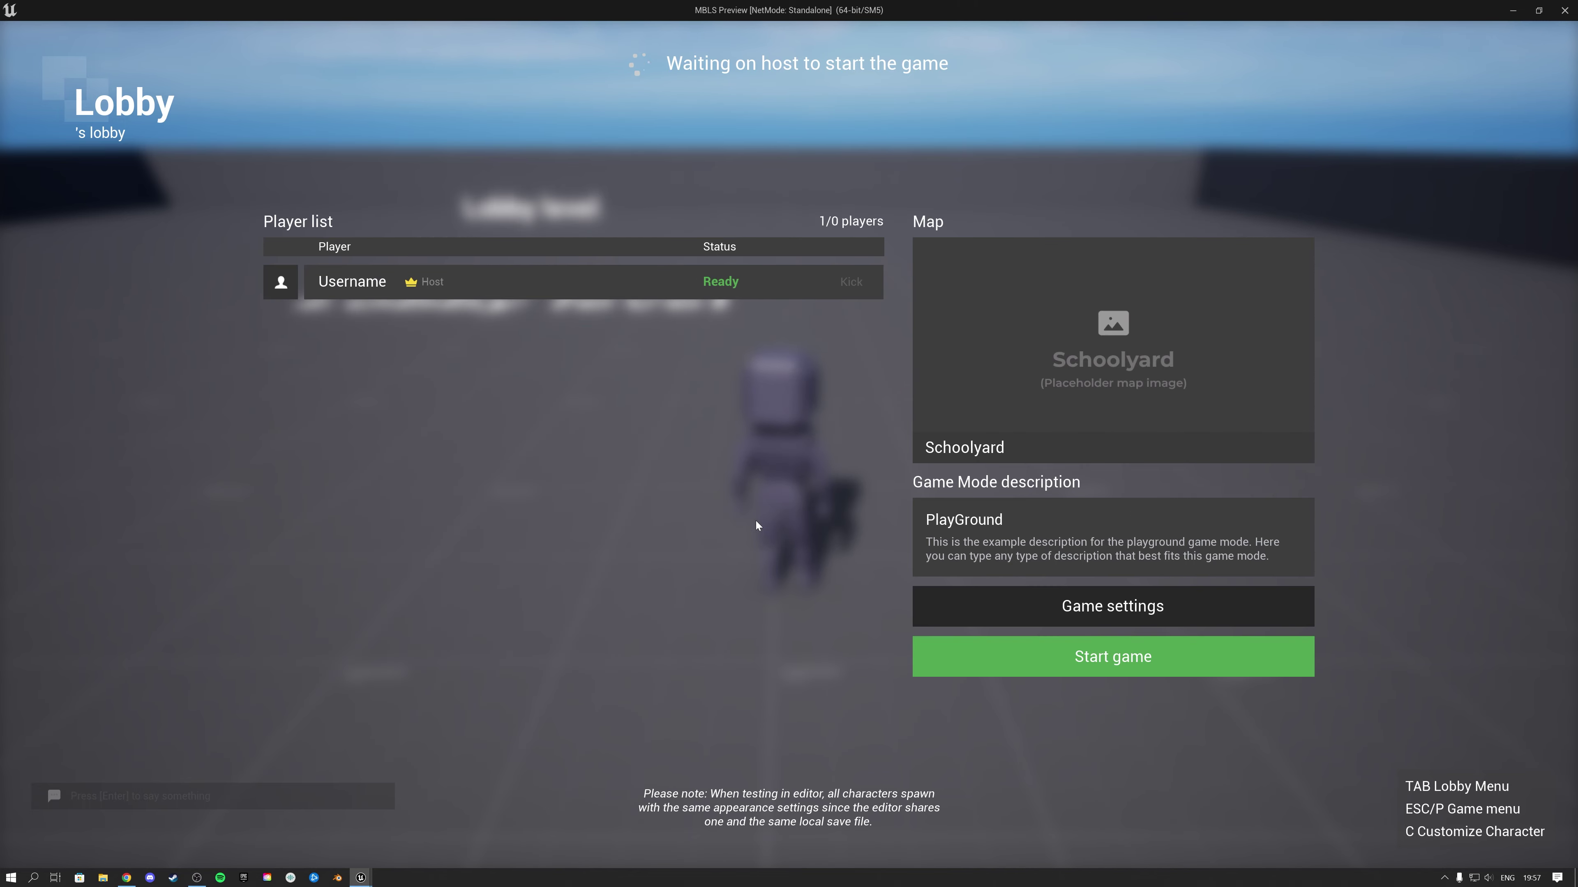
pyautogui.press('Escape')
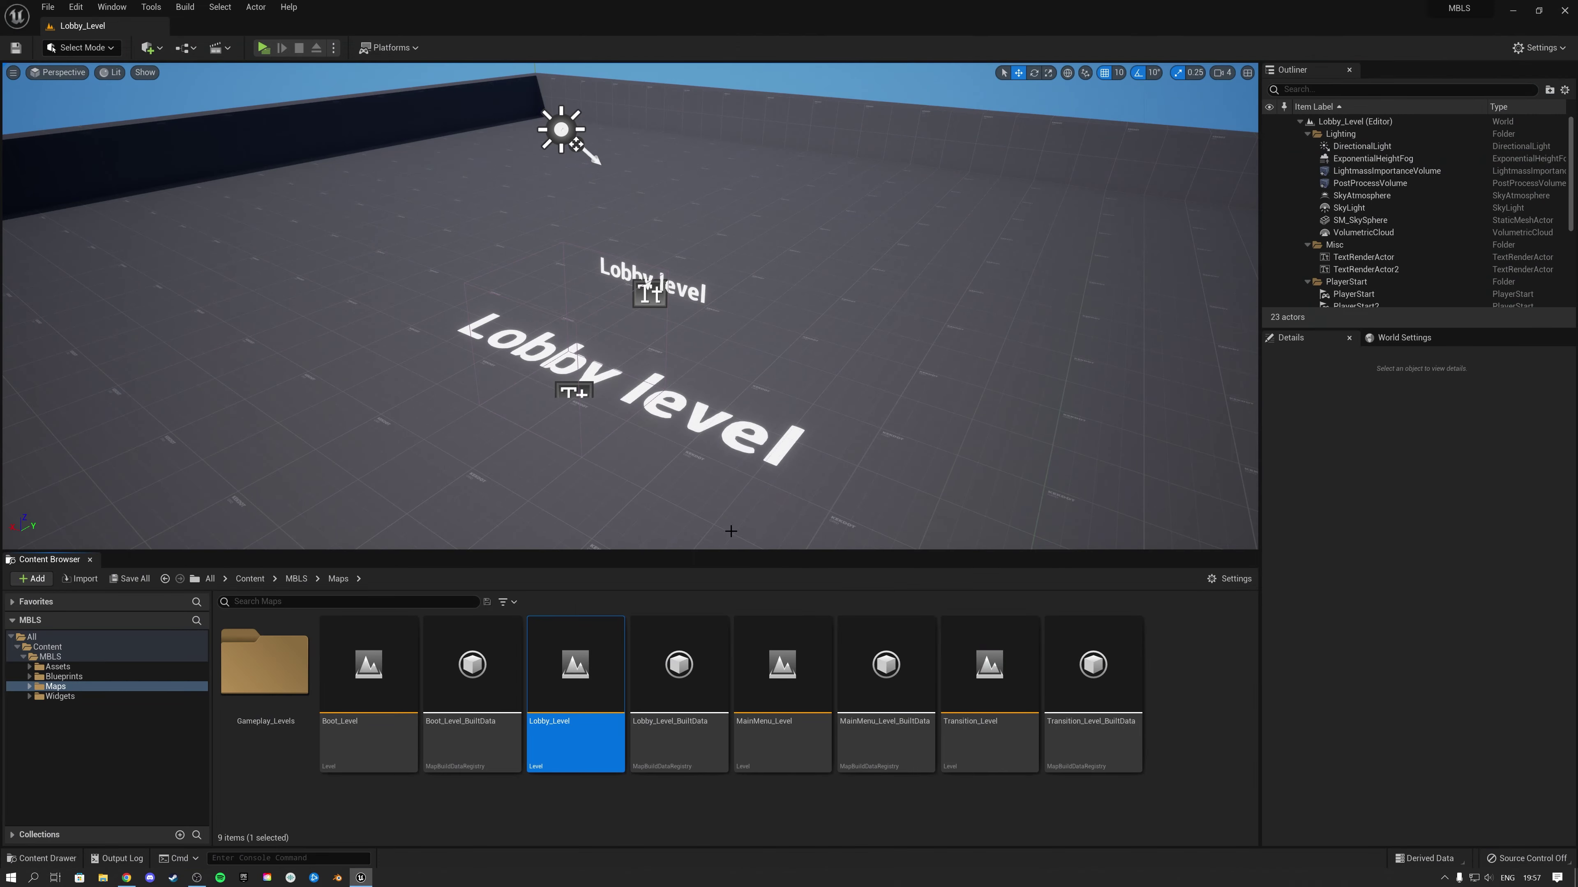
pyautogui.click(66, 679)
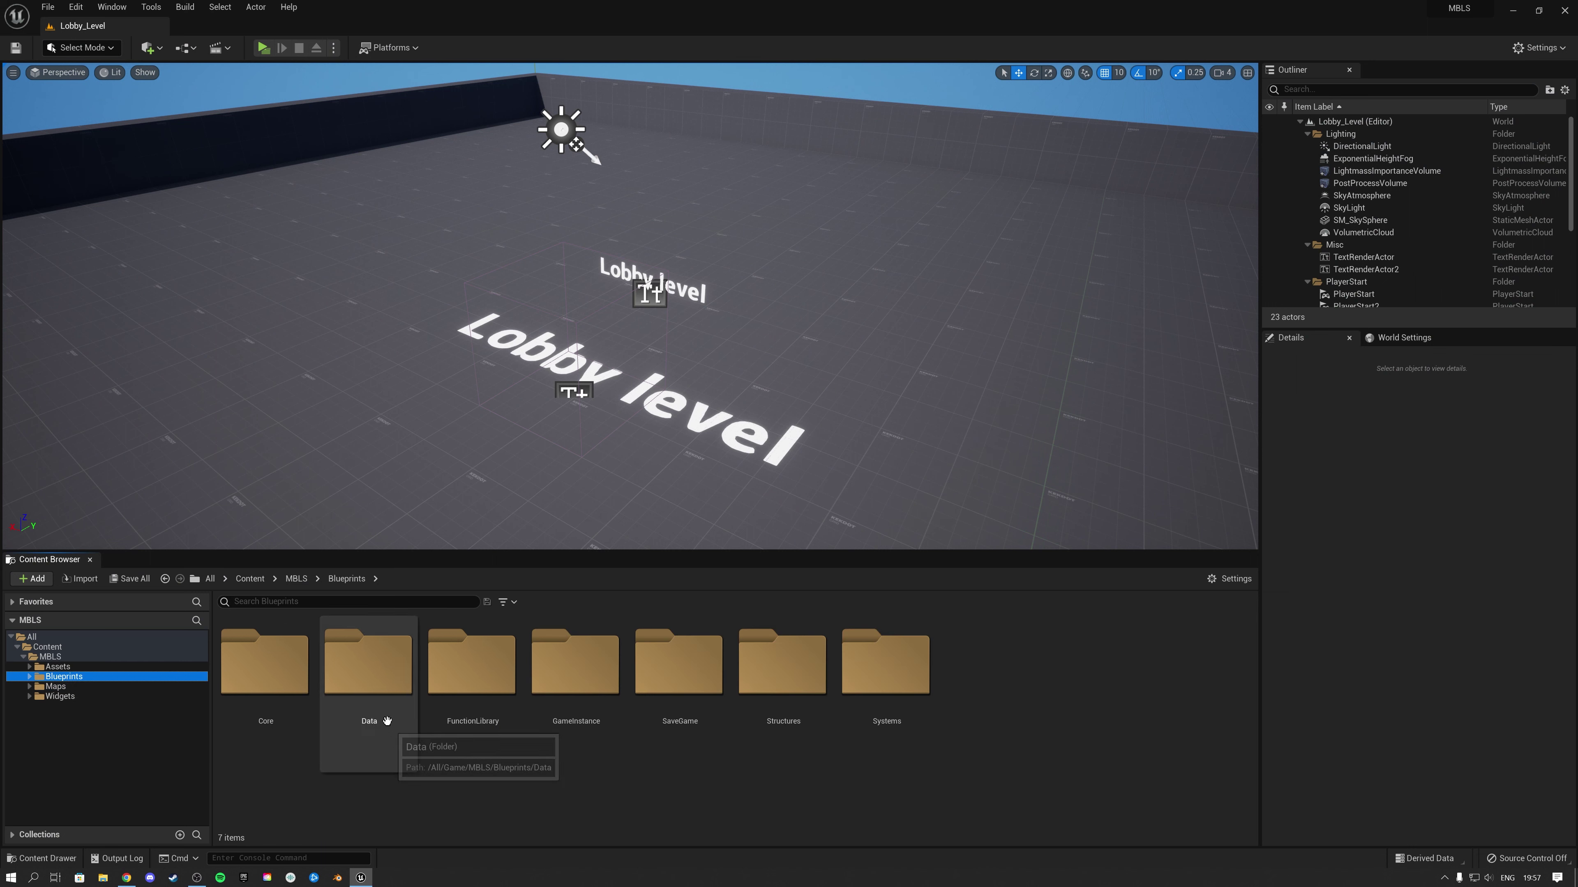
pyautogui.doubleClick(372, 686)
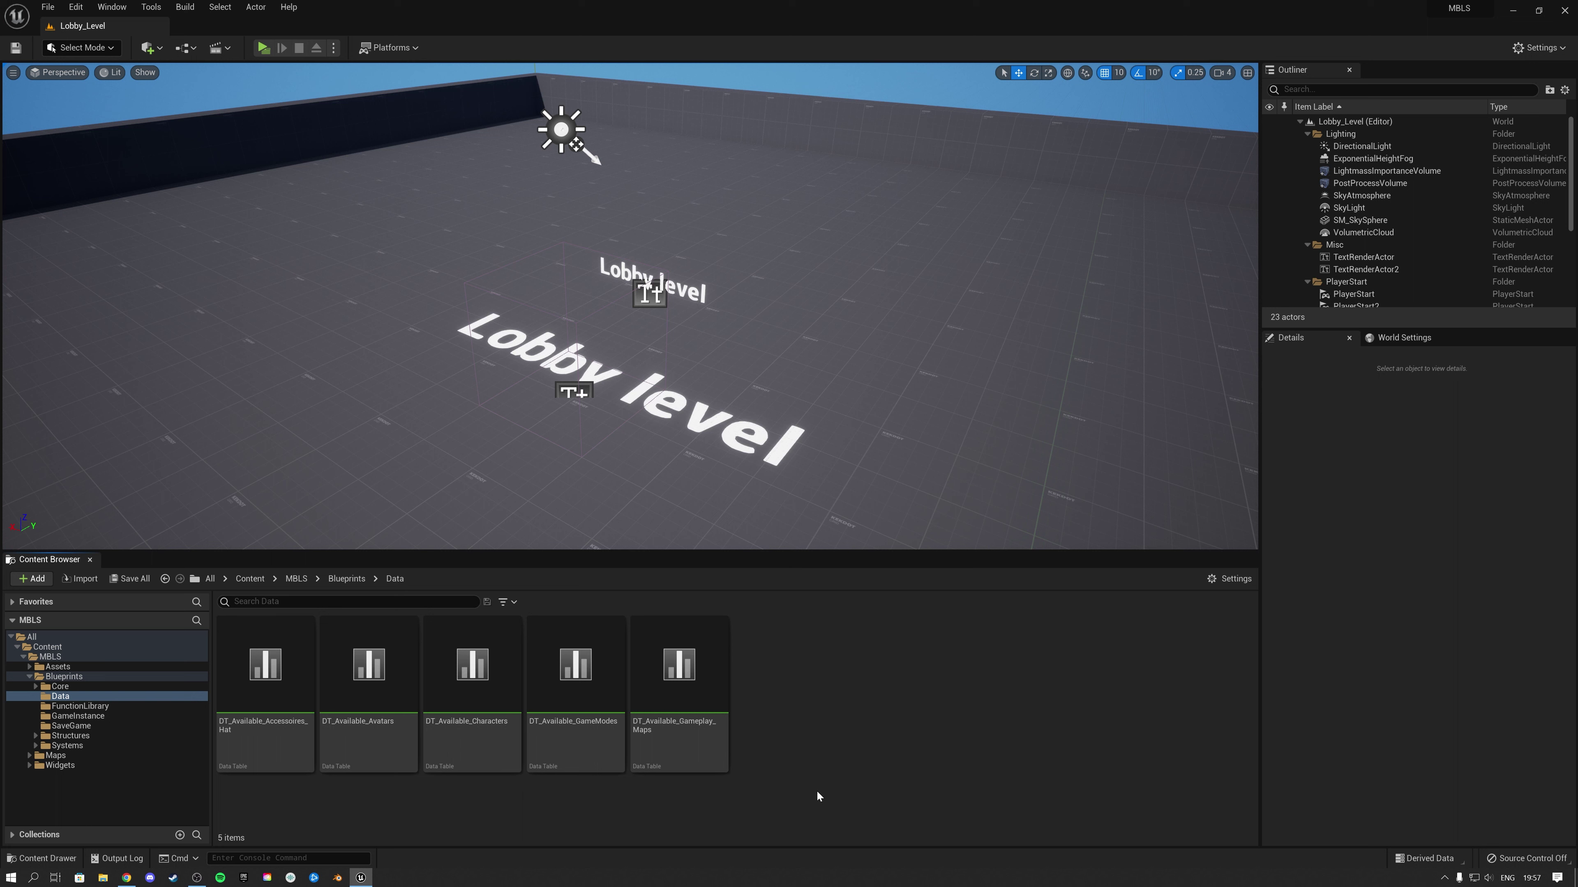
pyautogui.click(56, 756)
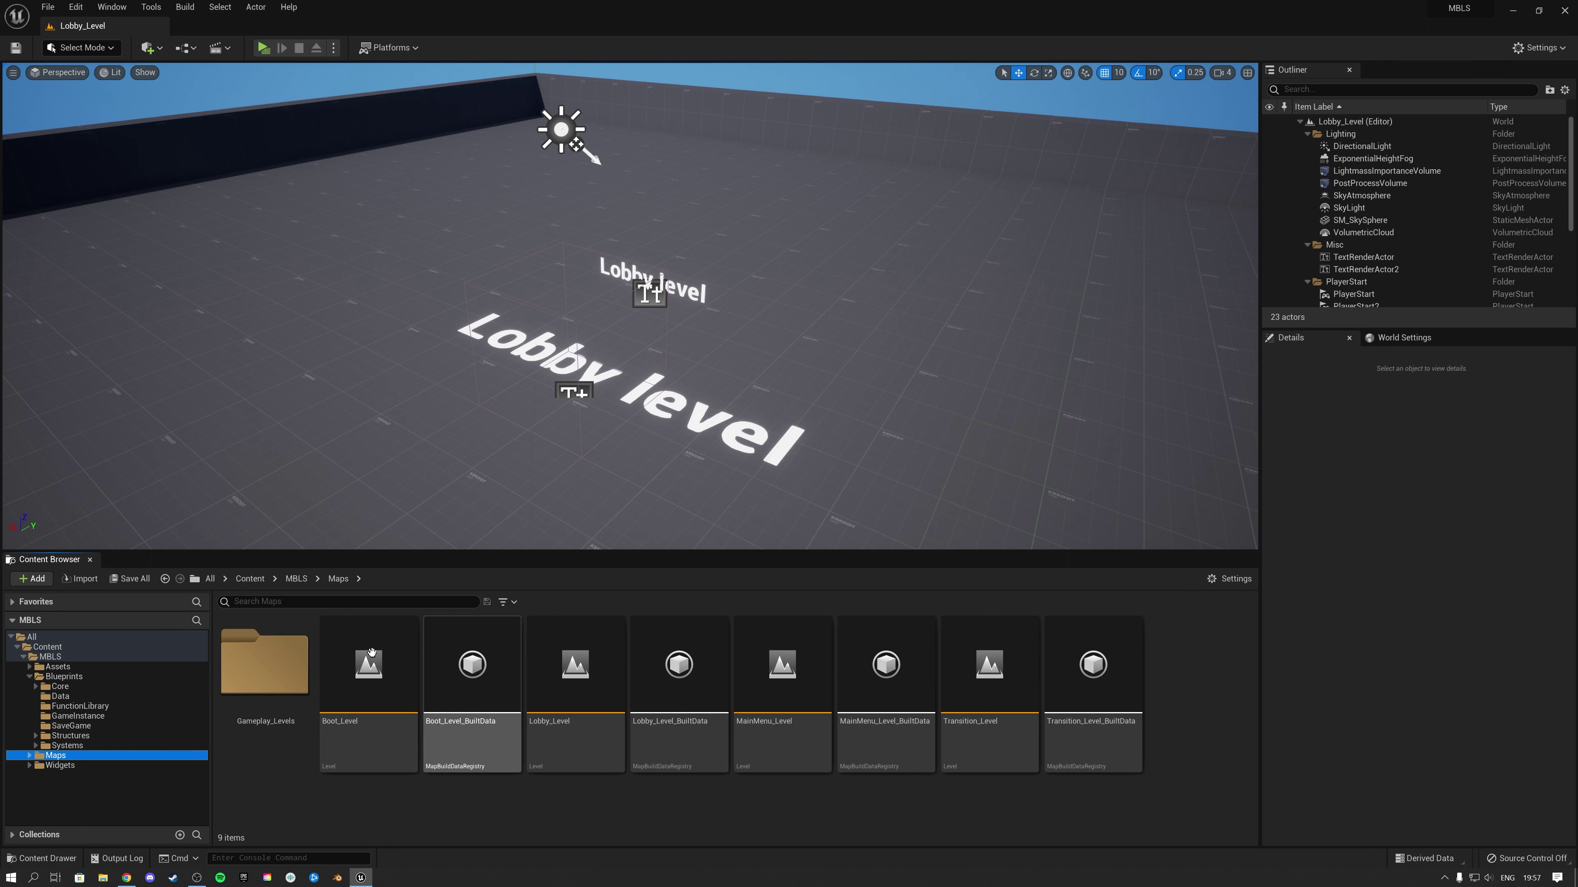
# - Open Moonbase_Level, then ModernMall_Level, from Gameplay_Levels and return to that folder's listing
pyautogui.doubleClick(279, 663)
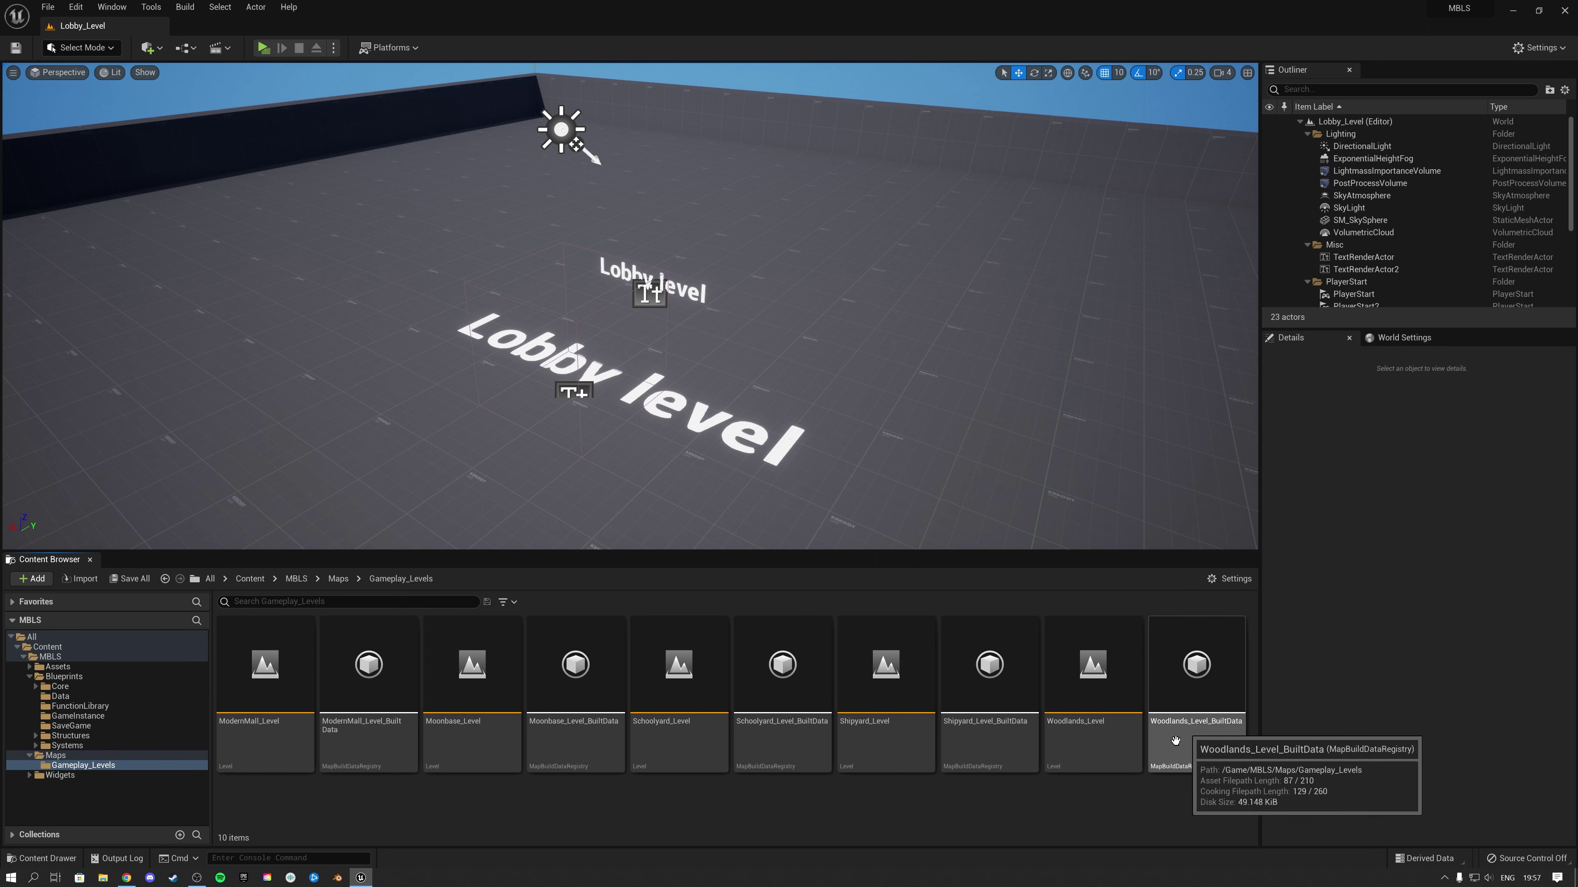
pyautogui.doubleClick(469, 691)
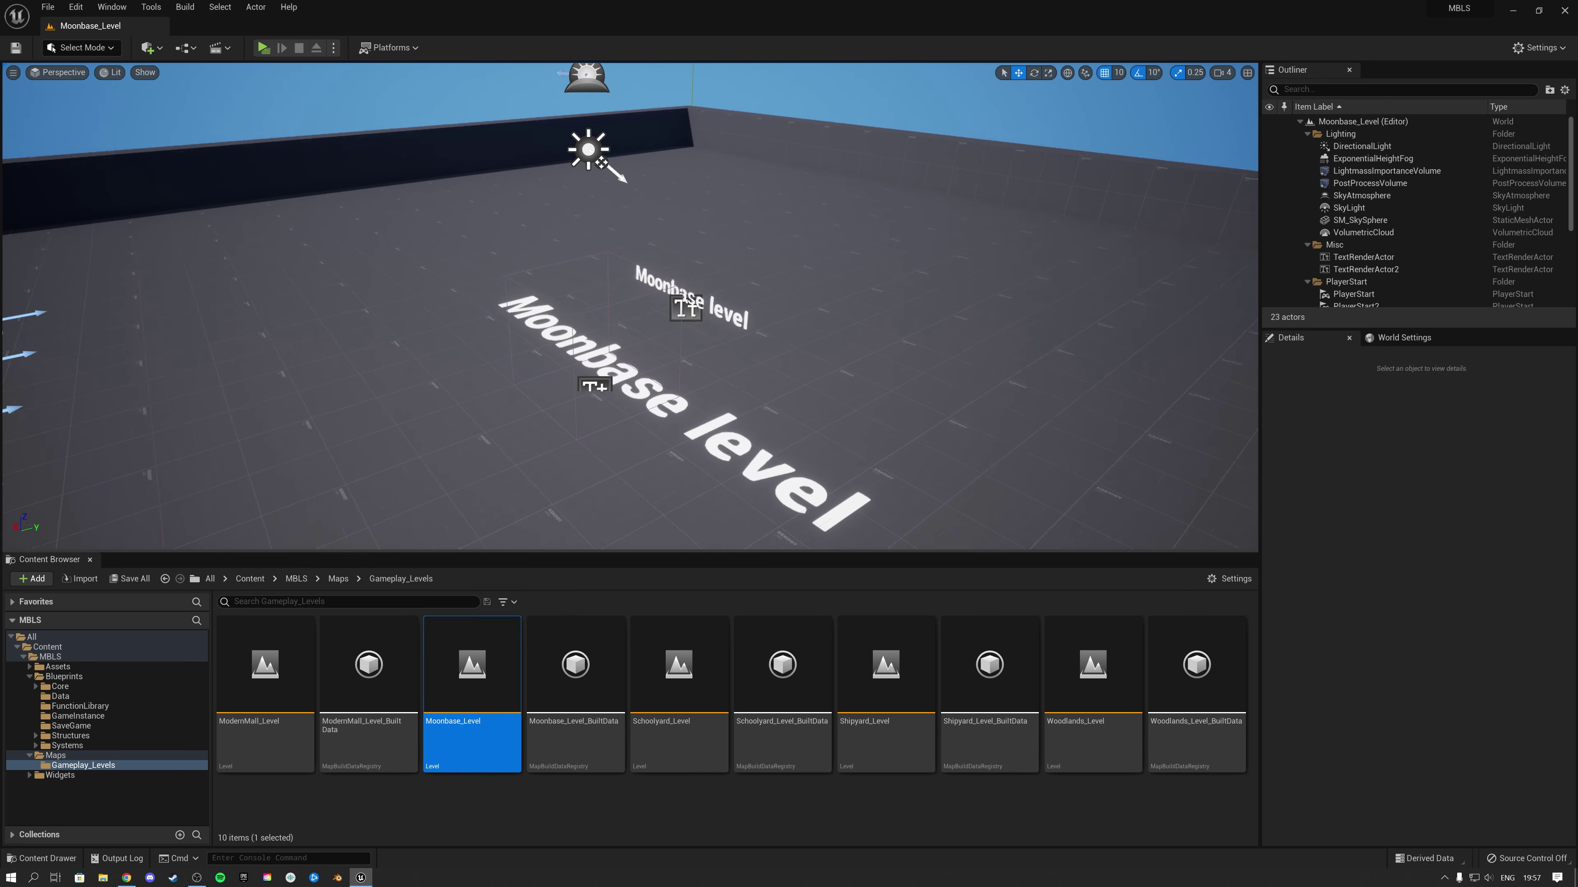
pyautogui.doubleClick(294, 692)
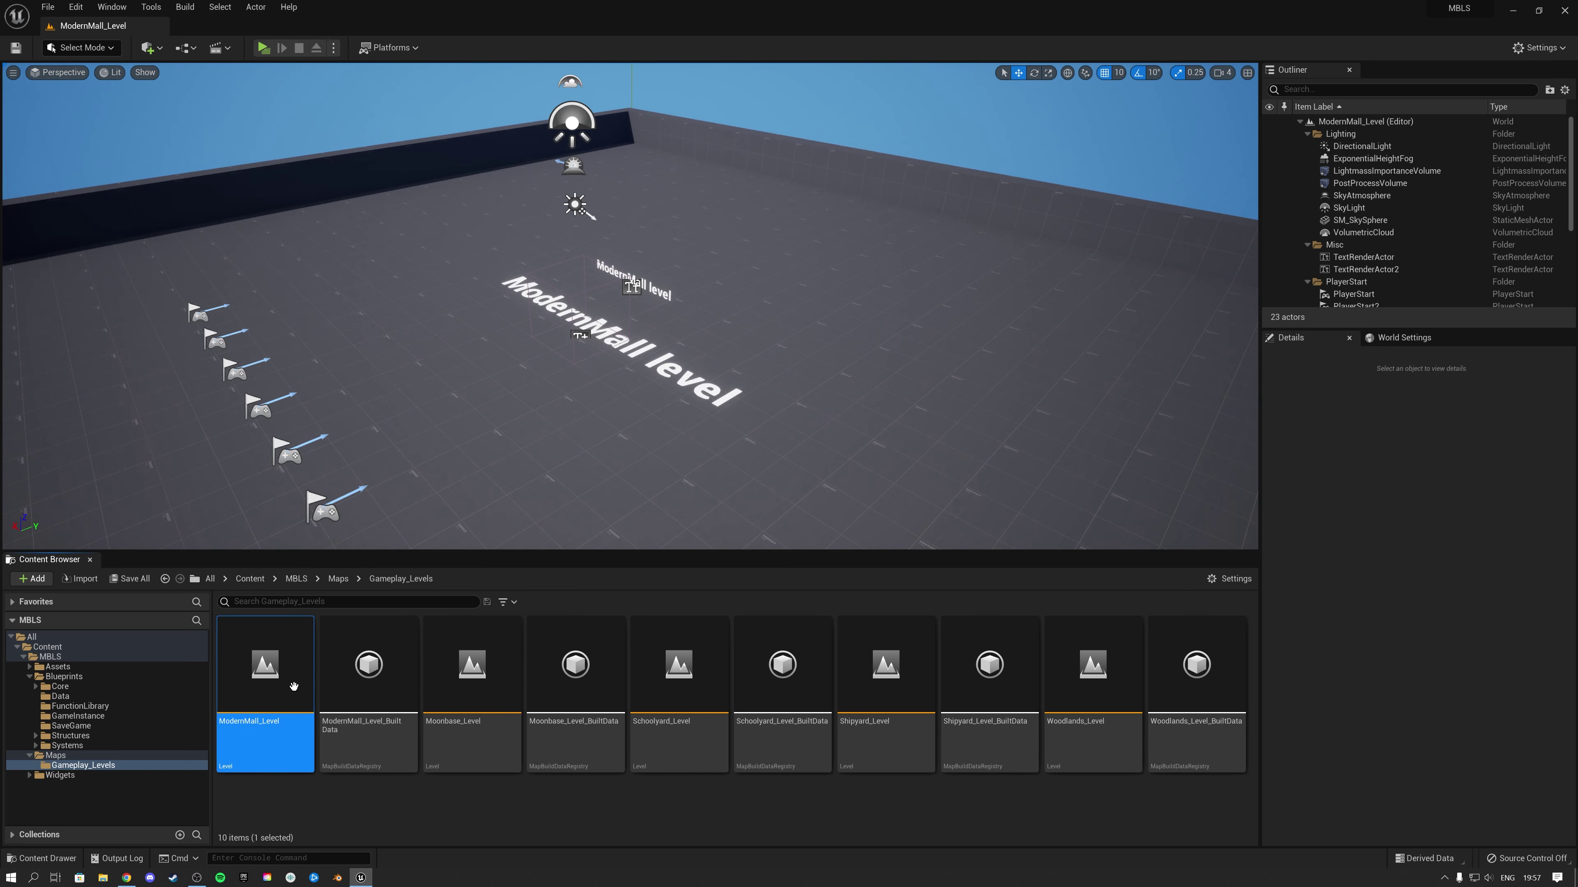
pyautogui.click(174, 756)
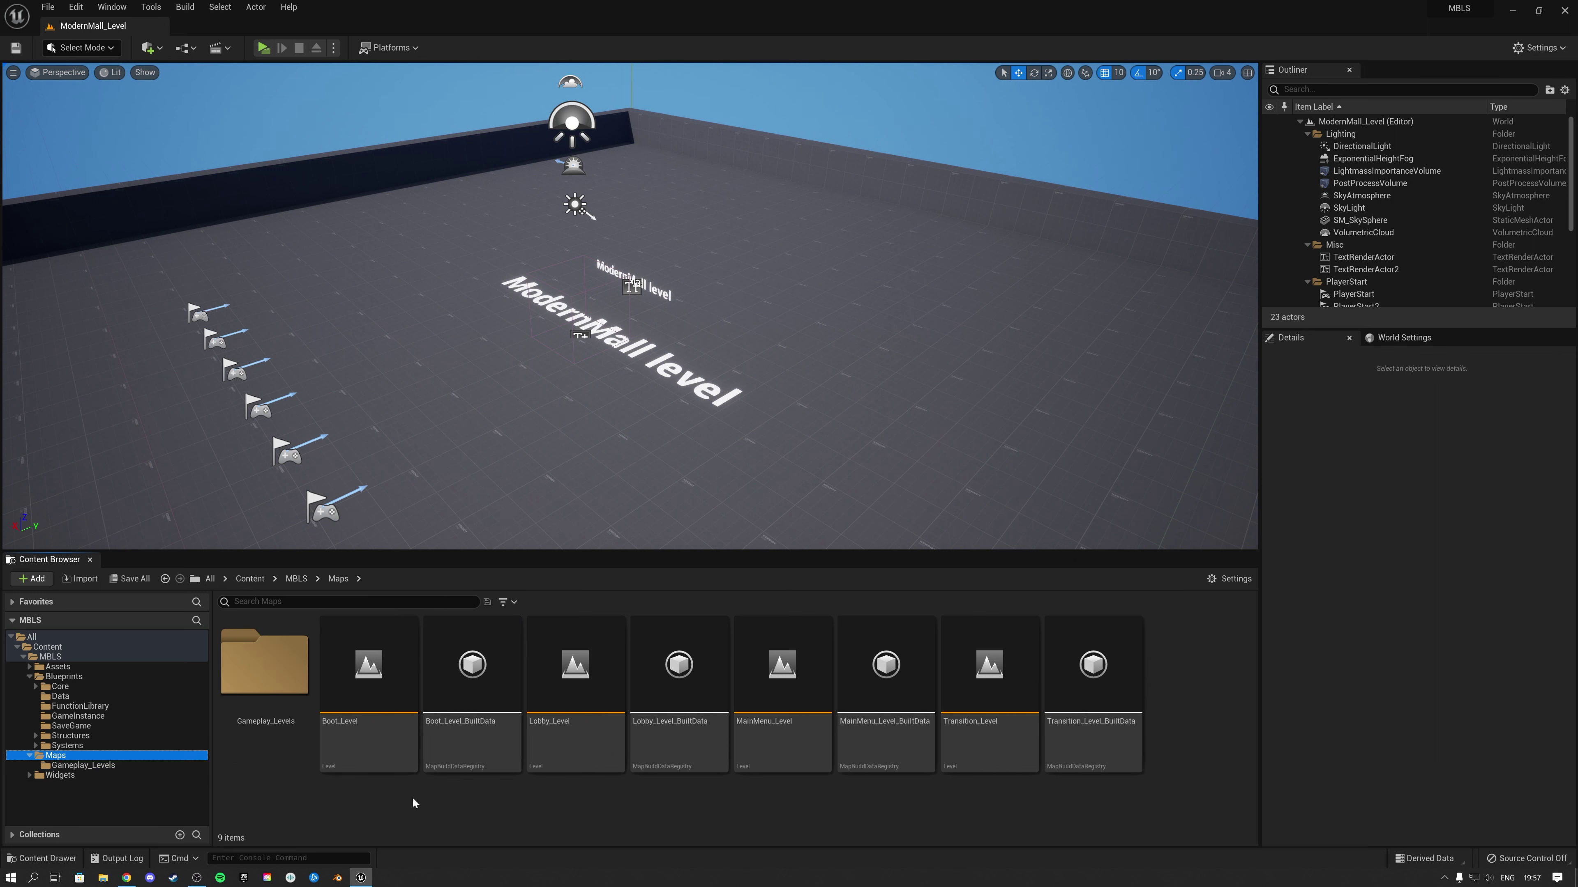
pyautogui.doubleClick(266, 683)
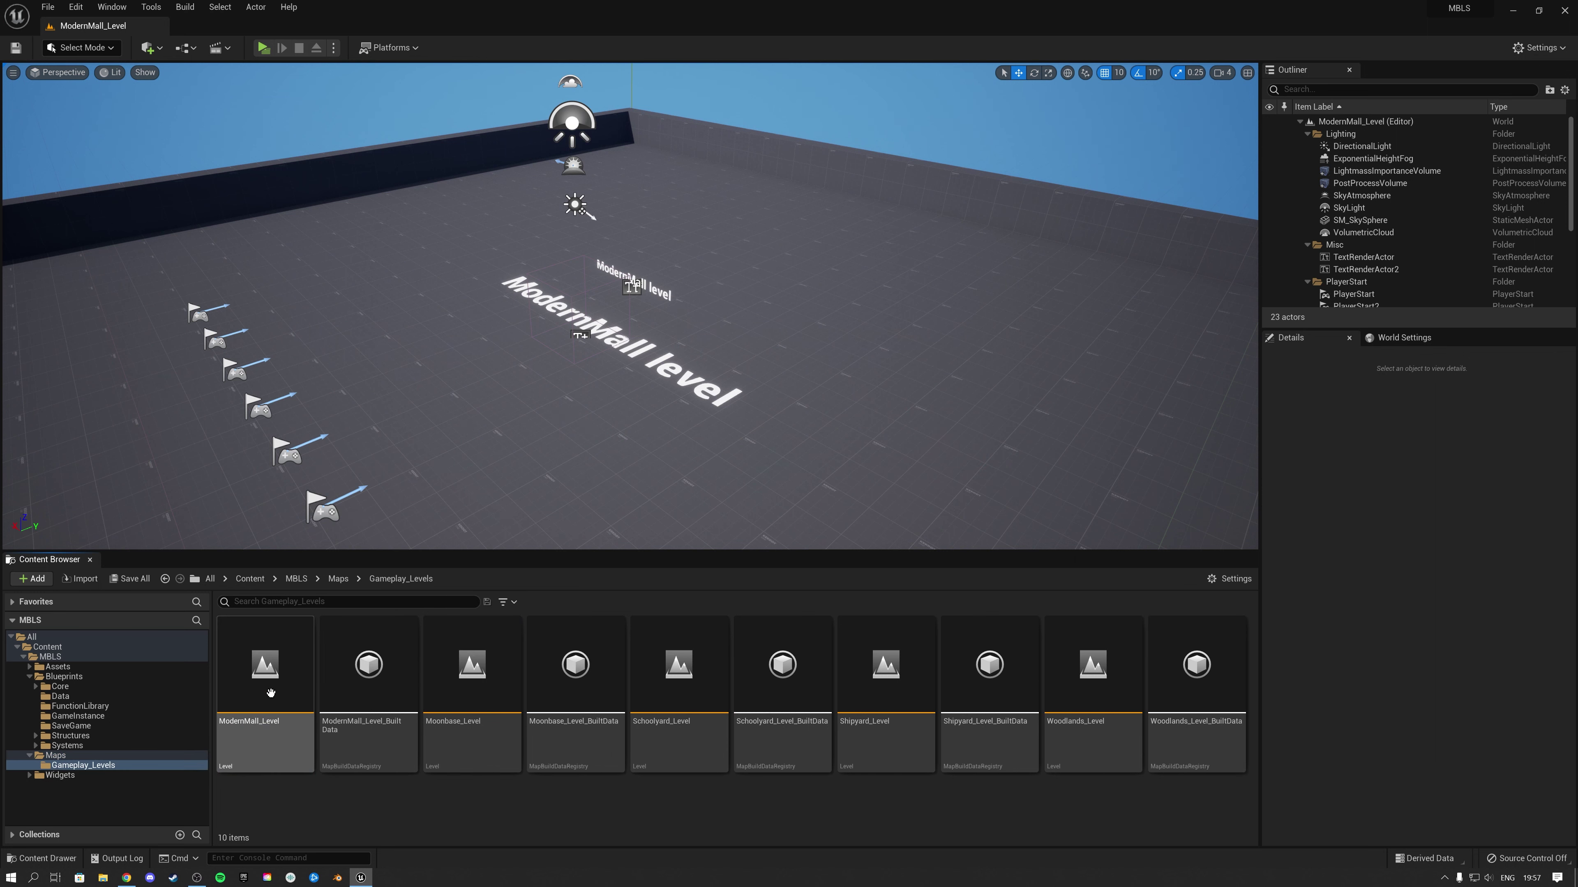
# - Dismiss the Moonbase_Level and File menus, then open DT_Available_Gameplay_Maps from Blueprints > Data
pyautogui.rightClick(472, 709)
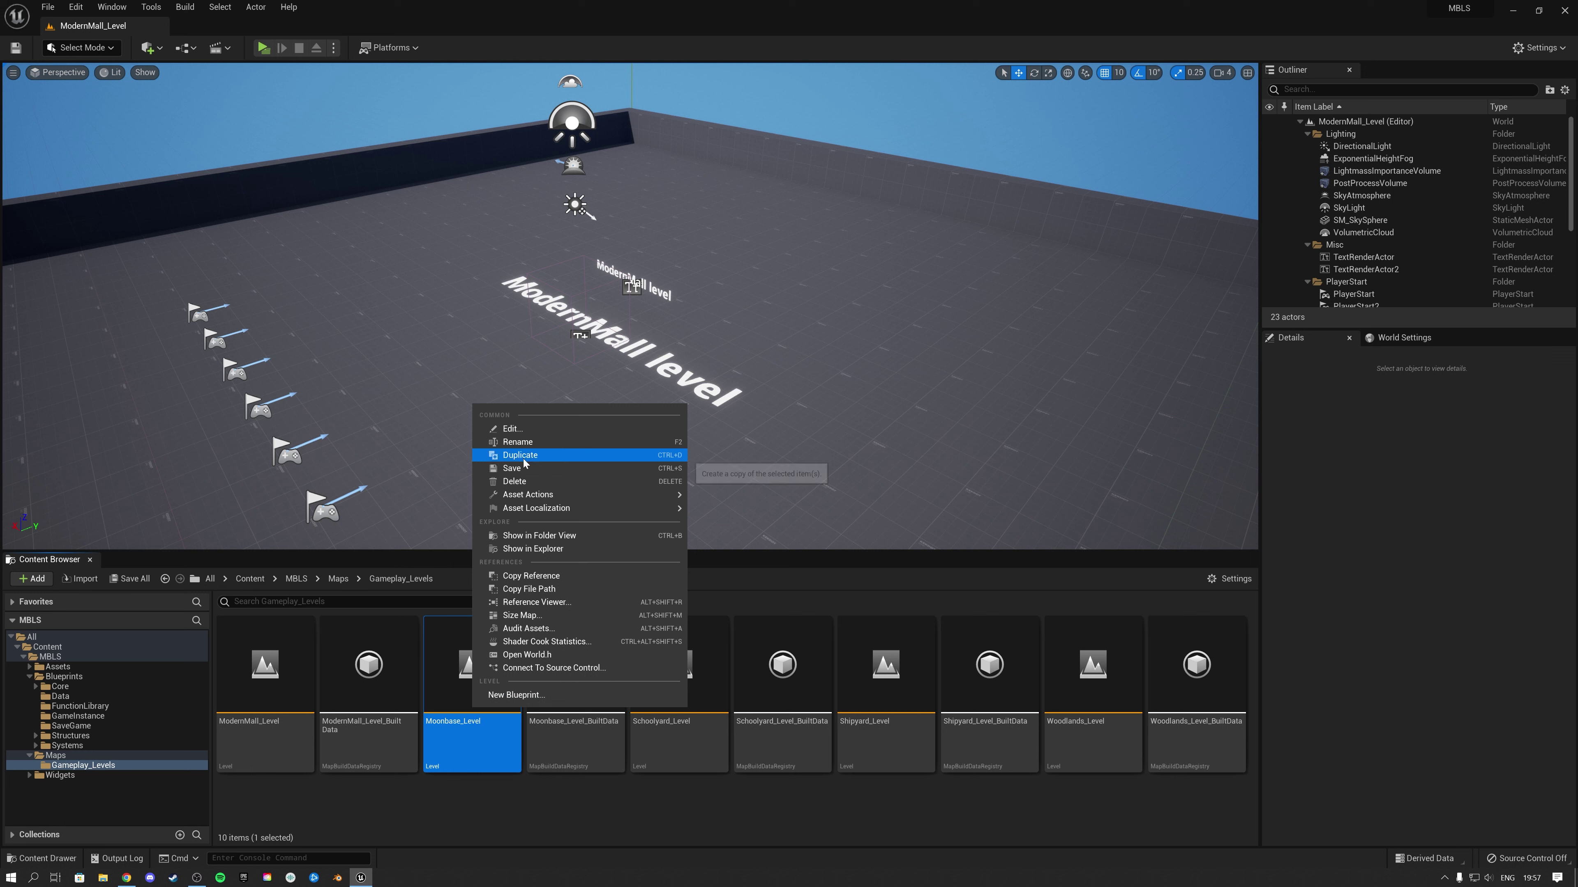
pyautogui.click(530, 827)
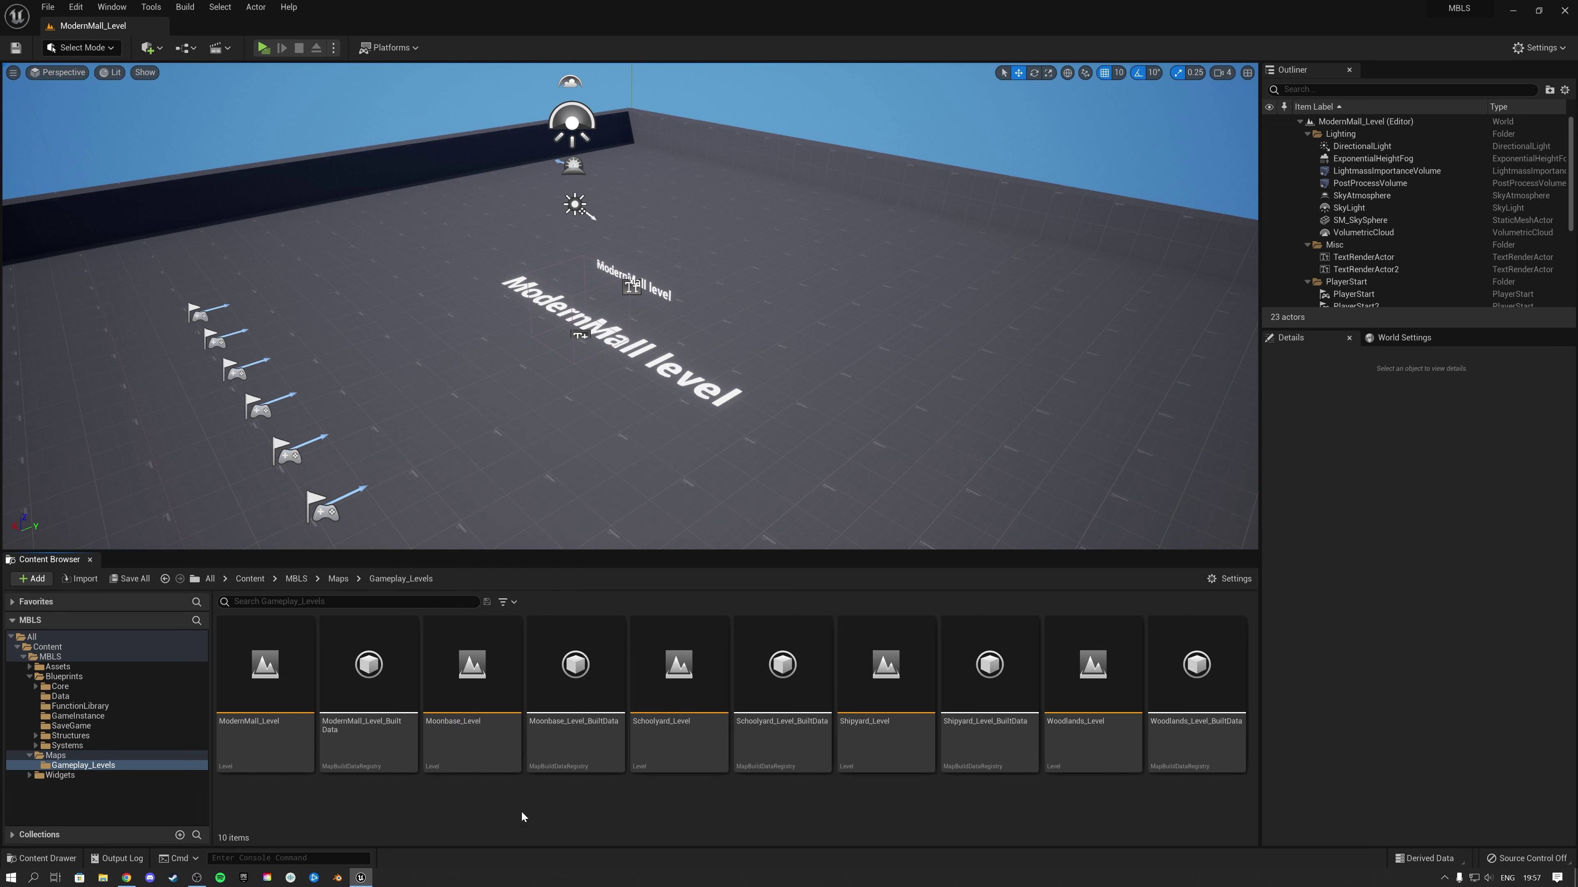
pyautogui.click(47, 7)
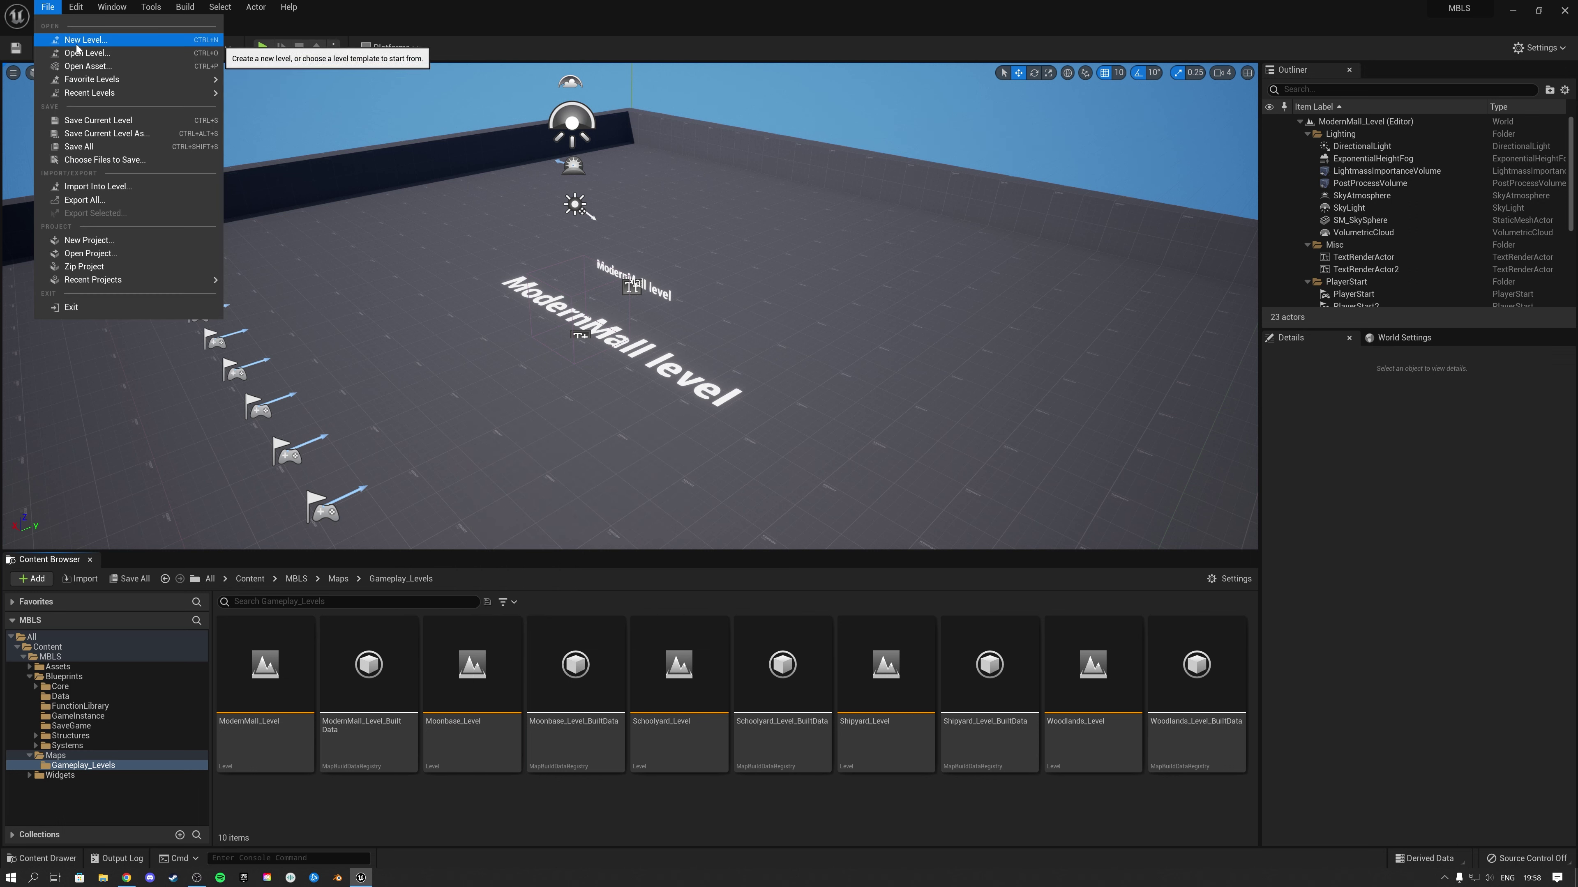
pyautogui.click(520, 377)
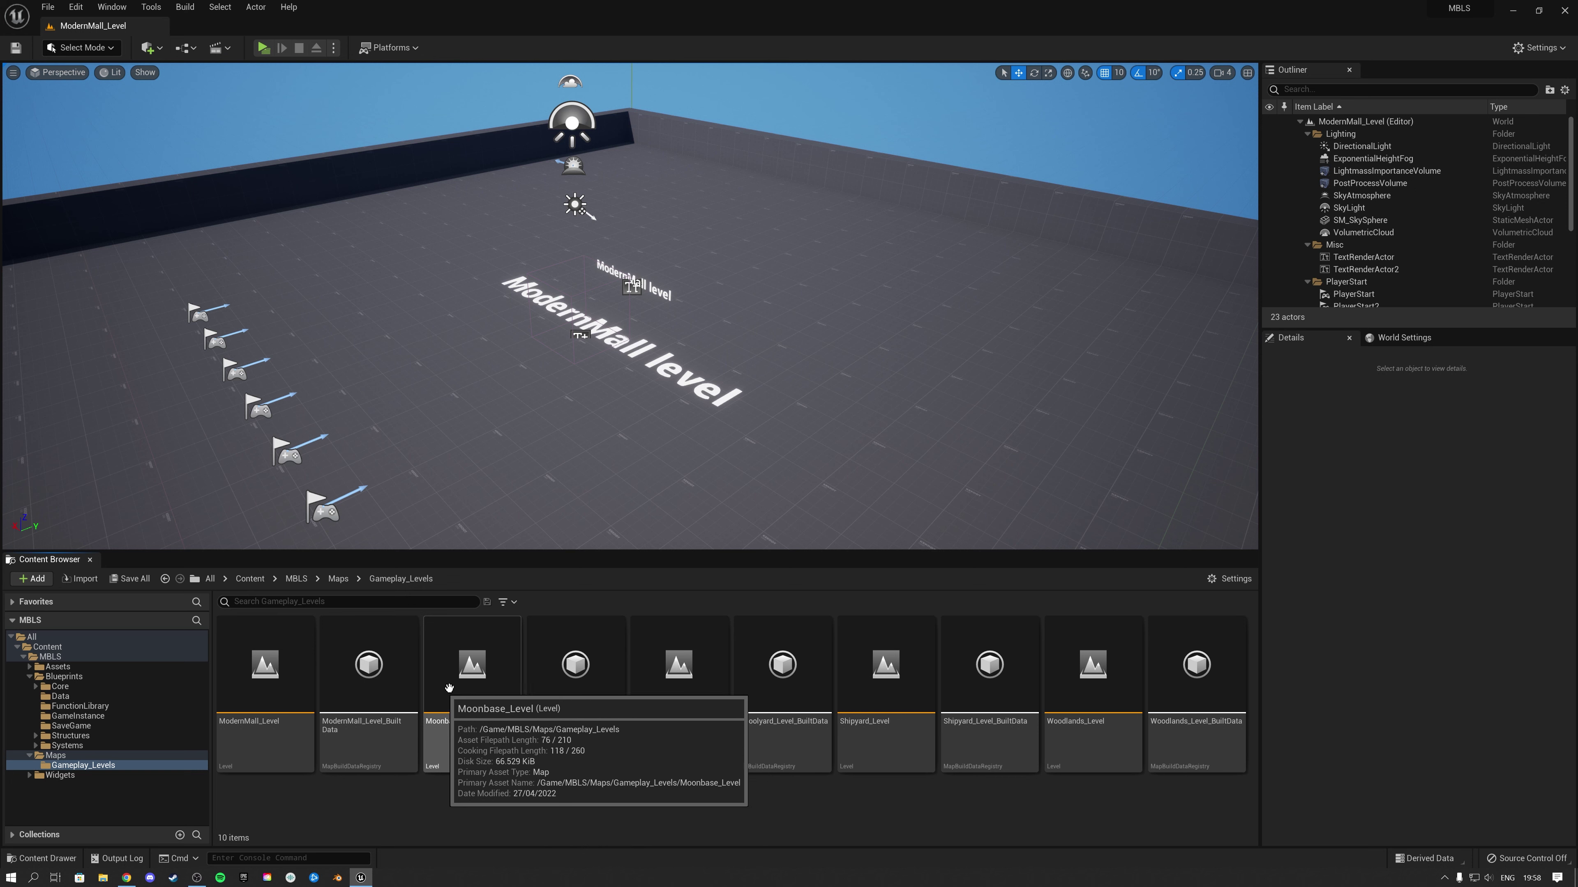
pyautogui.click(94, 697)
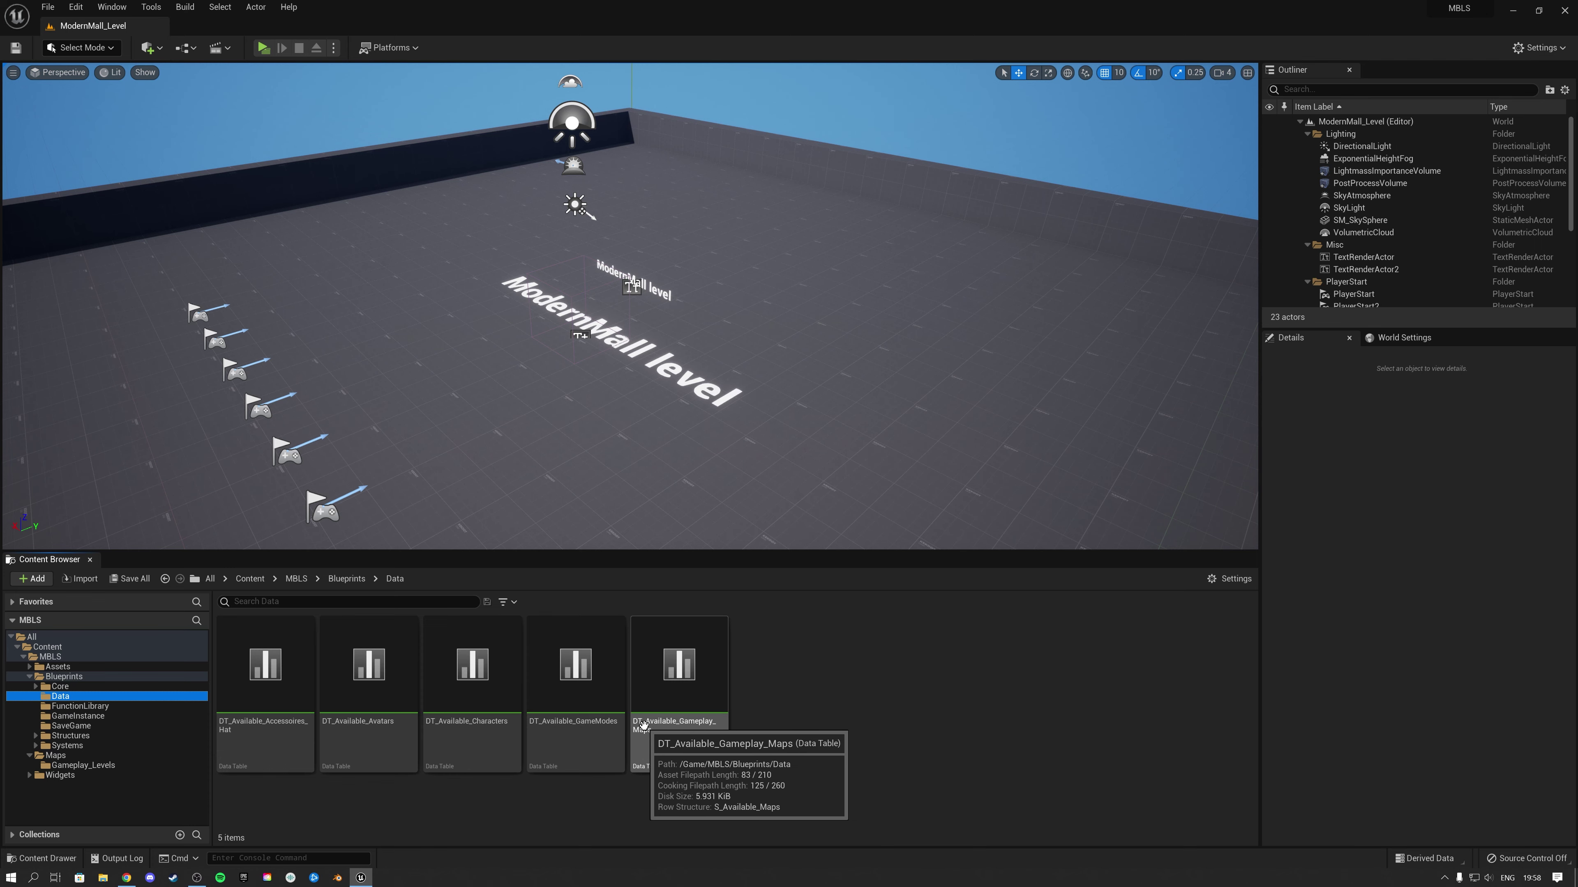
pyautogui.doubleClick(687, 701)
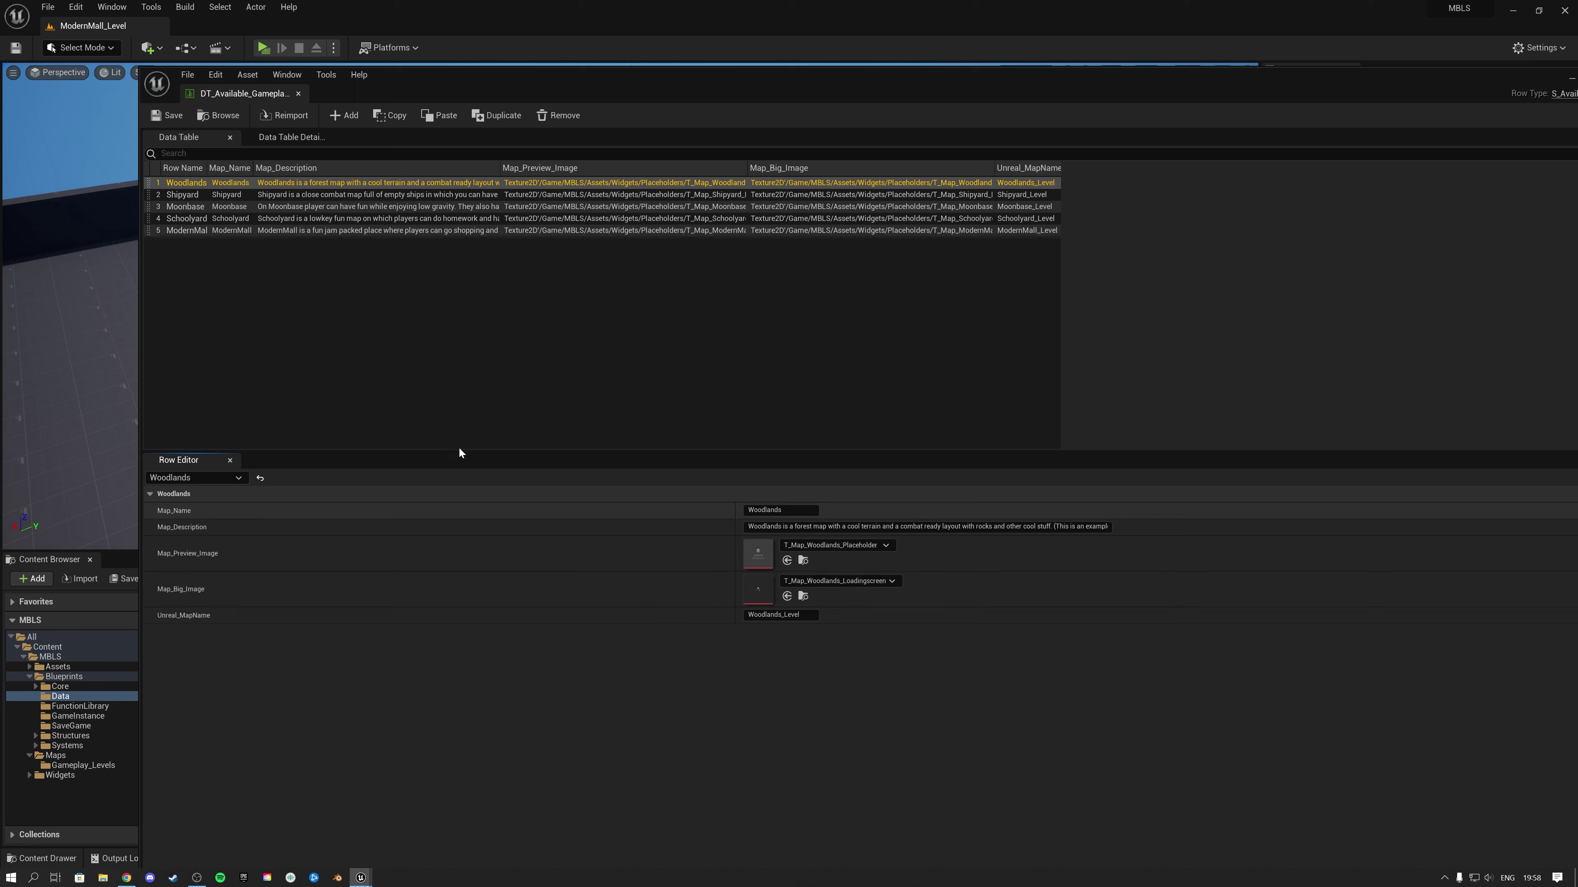
# - Dock the DT_Available_Gameplay_Maps editor, inspect the Moonbase row, then play-test ModernMall_Level
pyautogui.moveTo(230, 94); pyautogui.dragTo(198, 26)
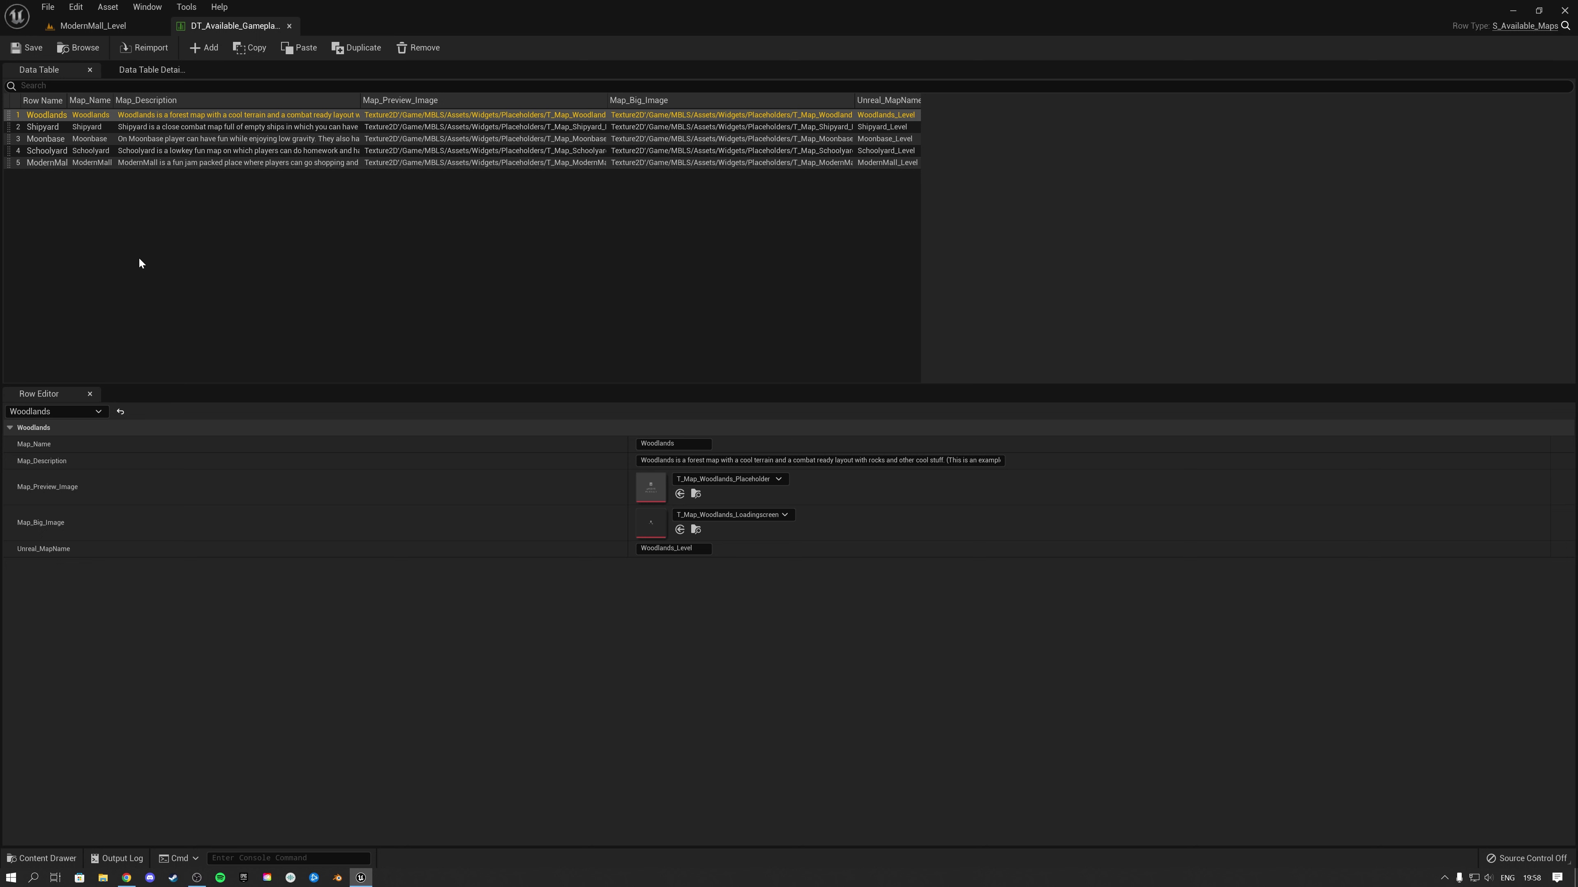
pyautogui.click(56, 130)
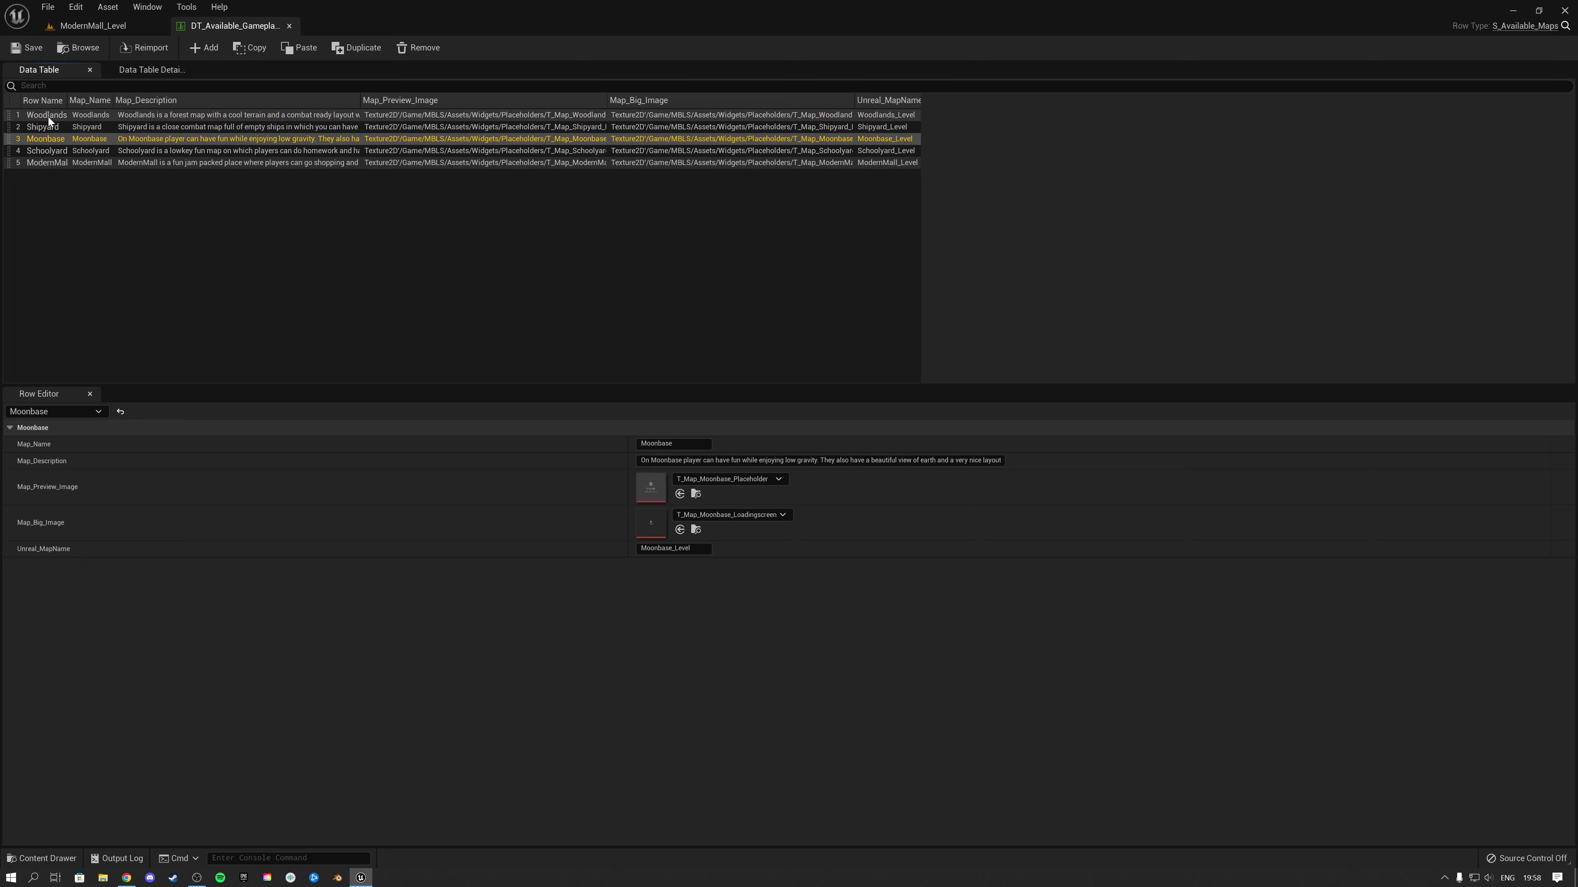
pyautogui.click(48, 117)
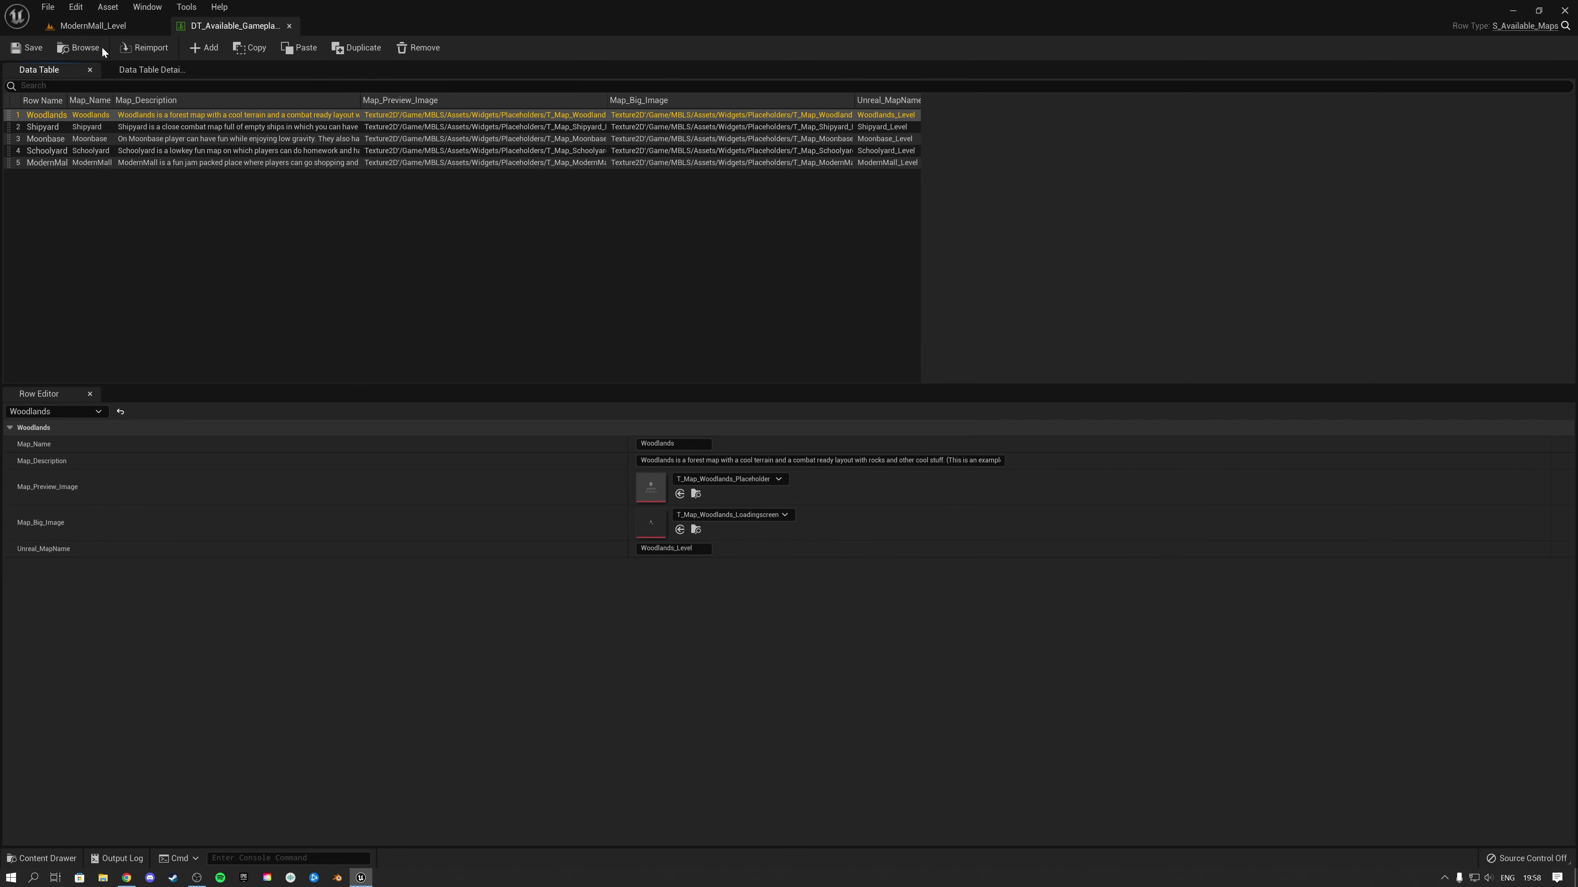
pyautogui.click(99, 26)
pyautogui.click(265, 48)
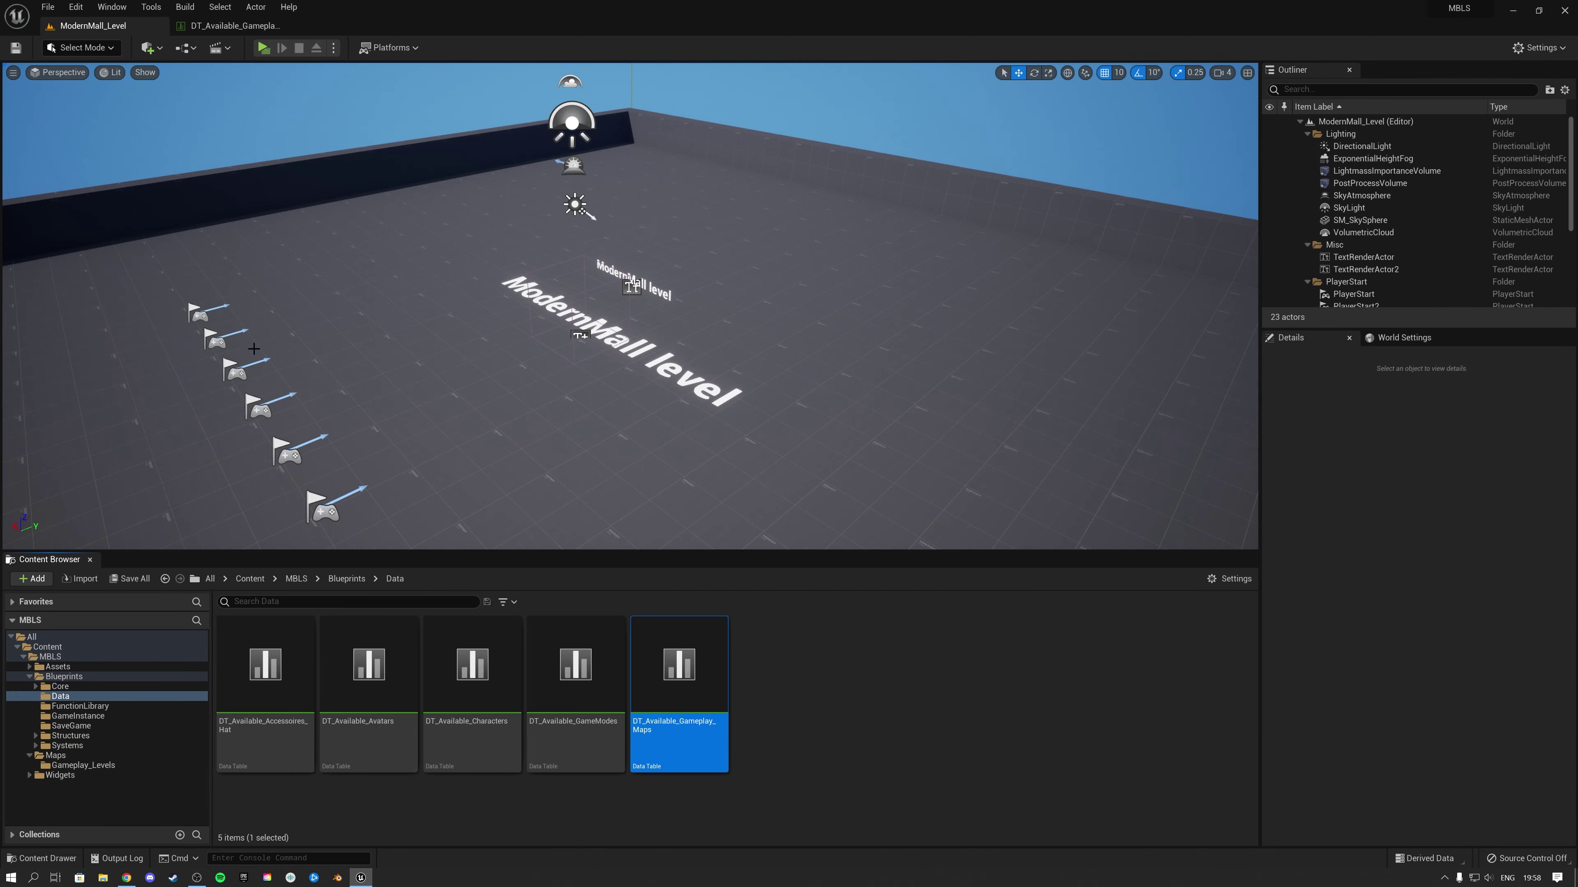
# - Open Lobby_Level from the Maps folder, play it, view its Game settings, and close the preview
pyautogui.click(83, 765)
pyautogui.click(56, 755)
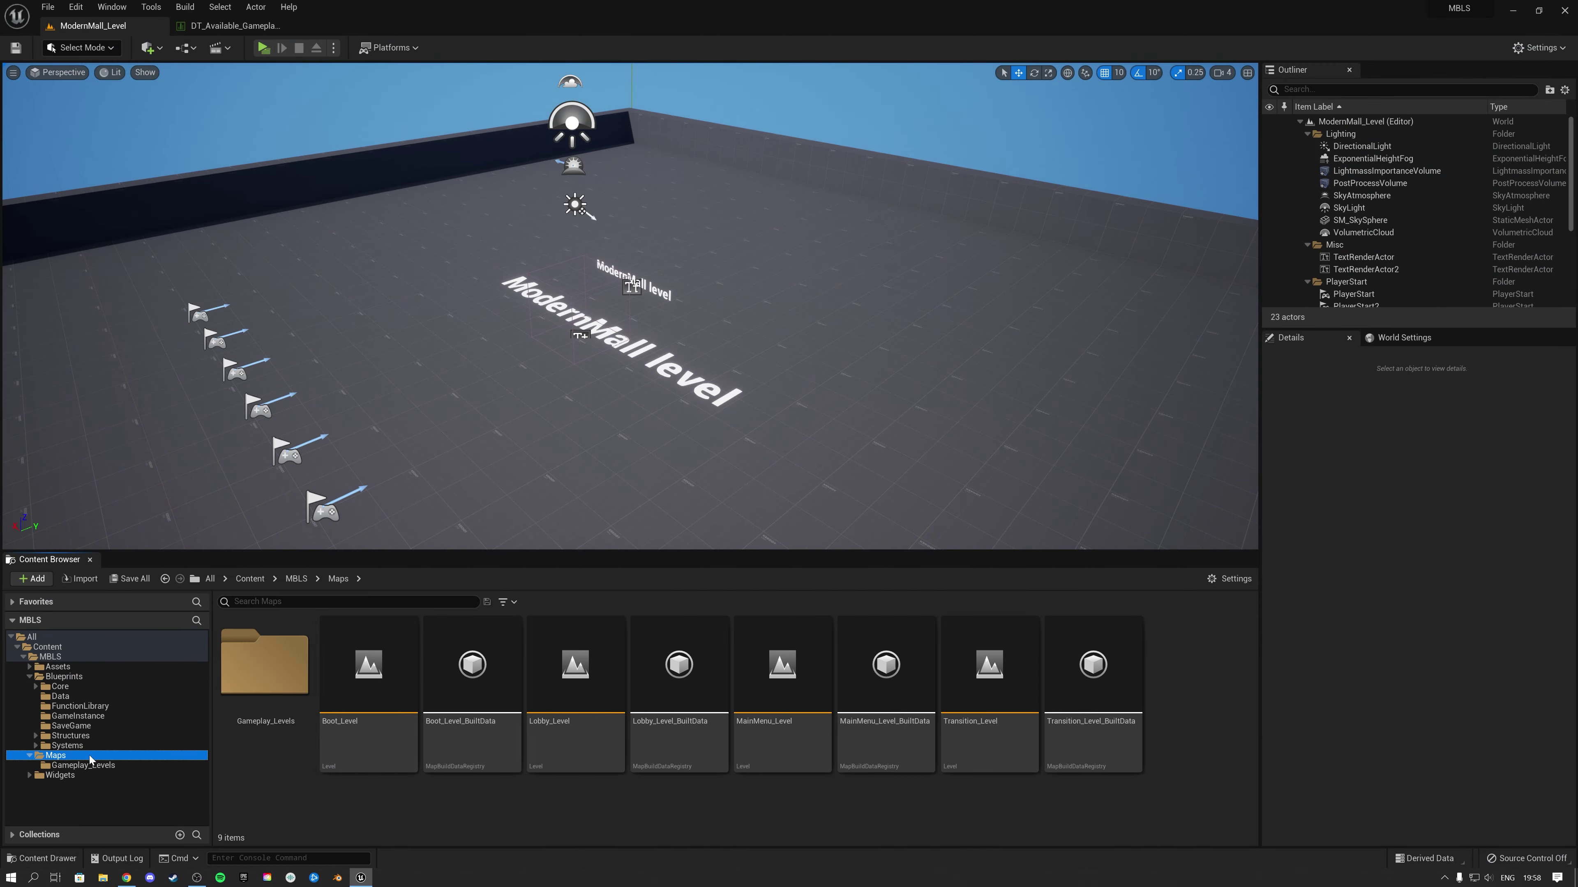
pyautogui.doubleClick(576, 678)
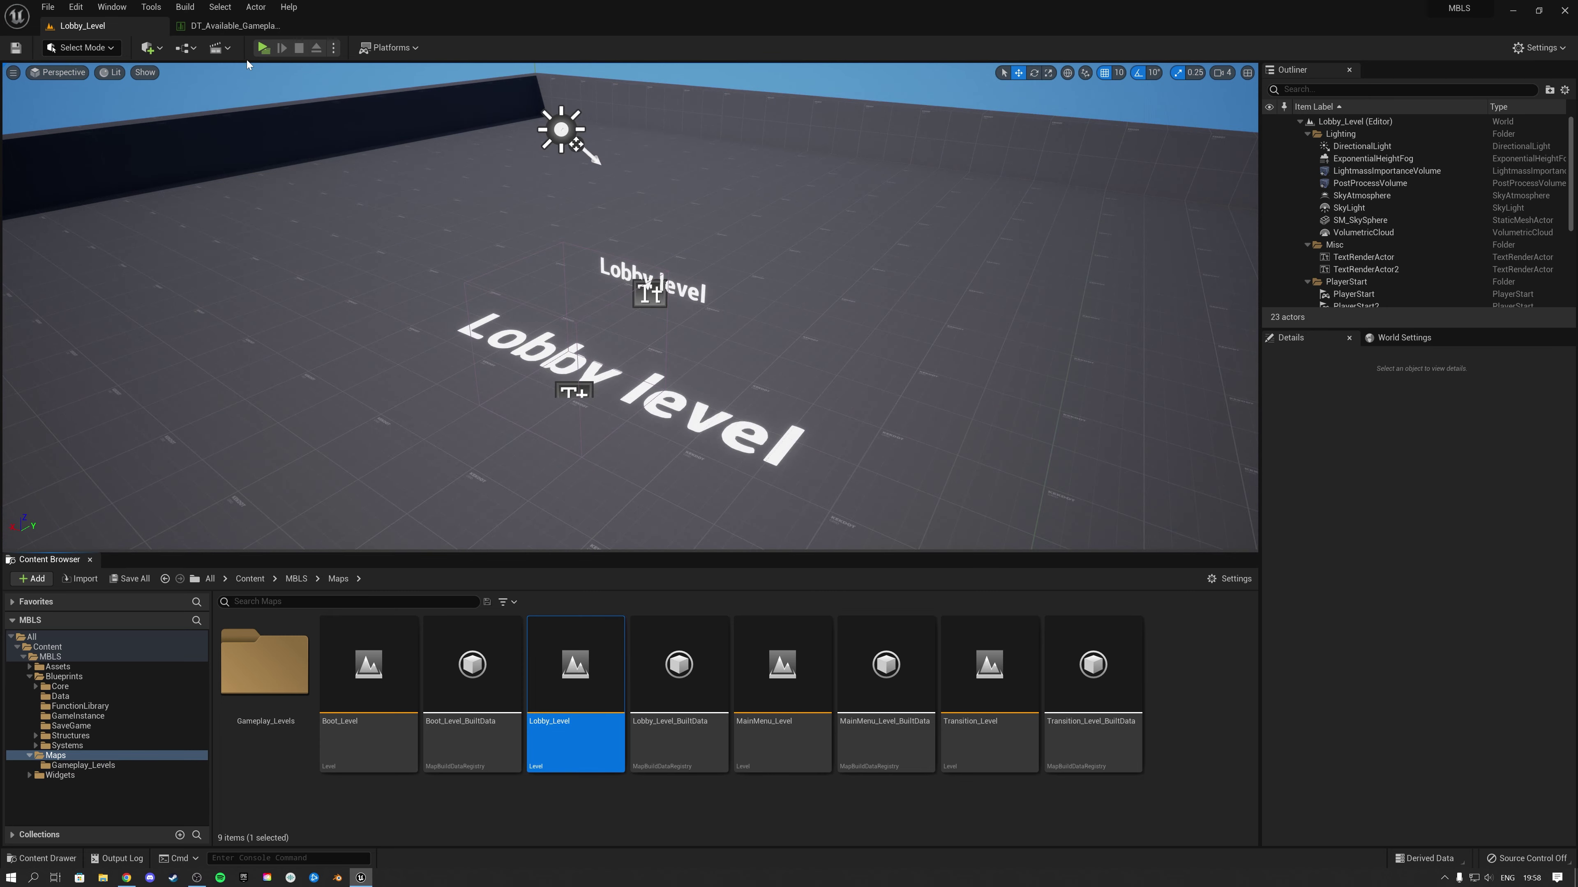
pyautogui.click(263, 47)
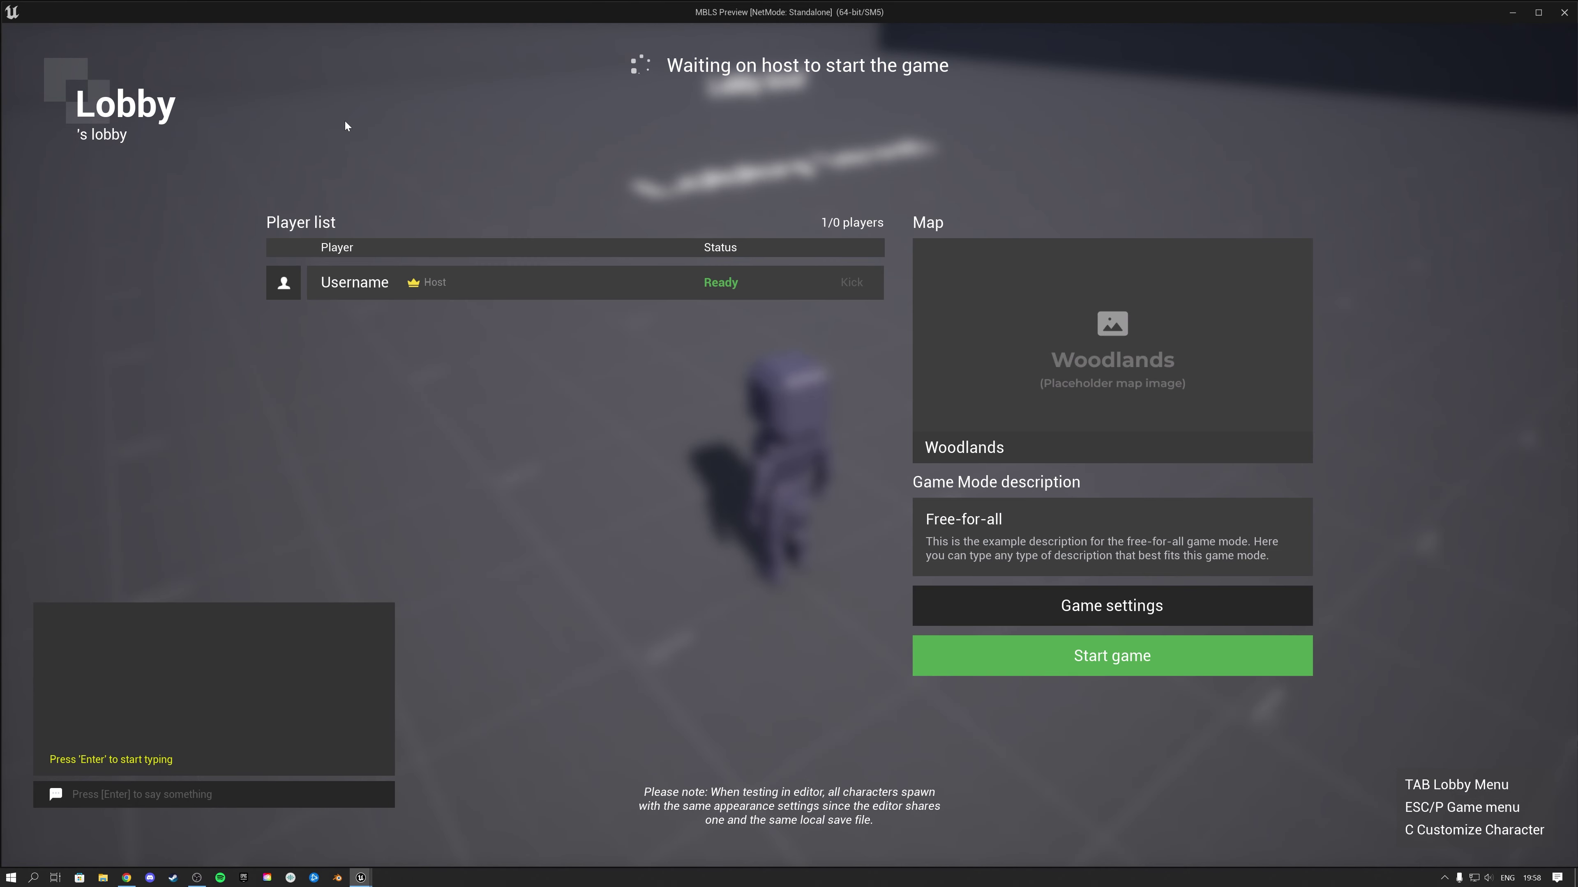
pyautogui.click(1088, 597)
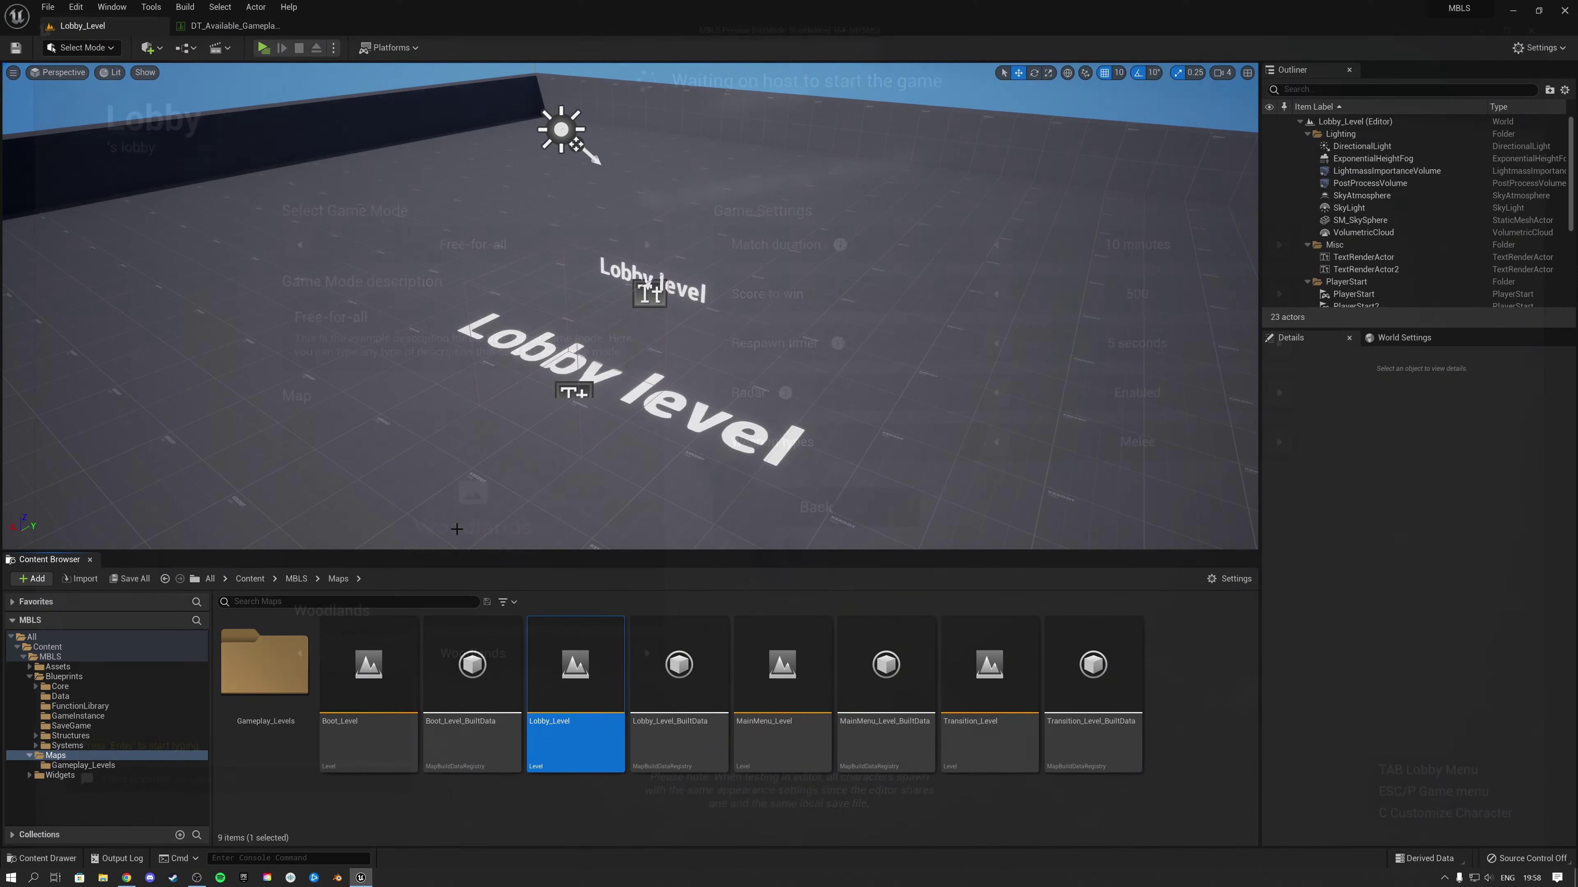
pyautogui.click(234, 26)
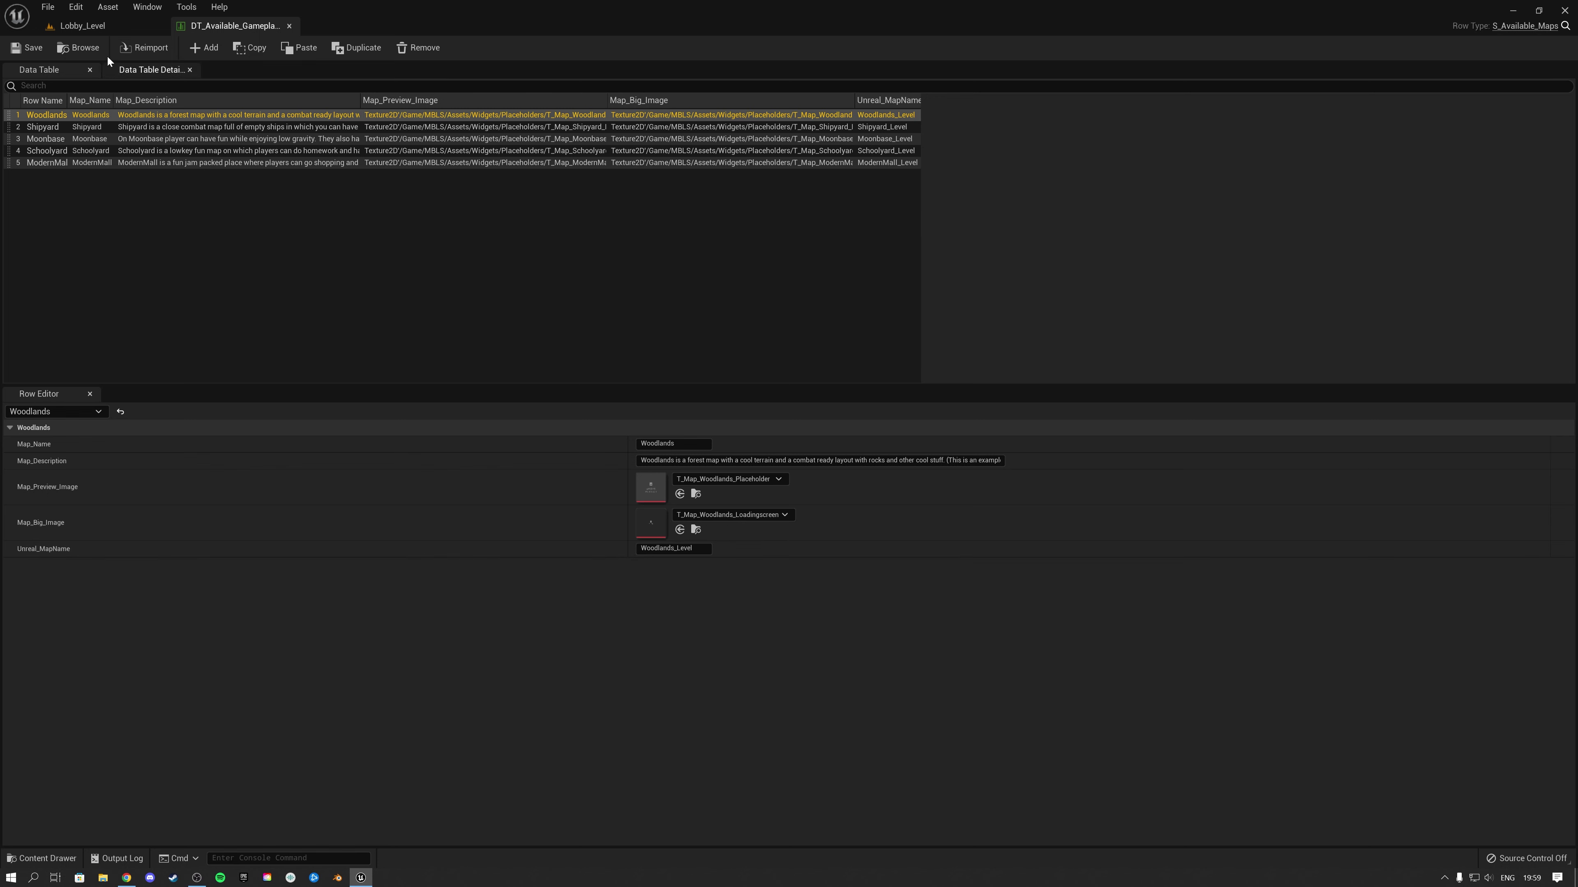
pyautogui.click(82, 26)
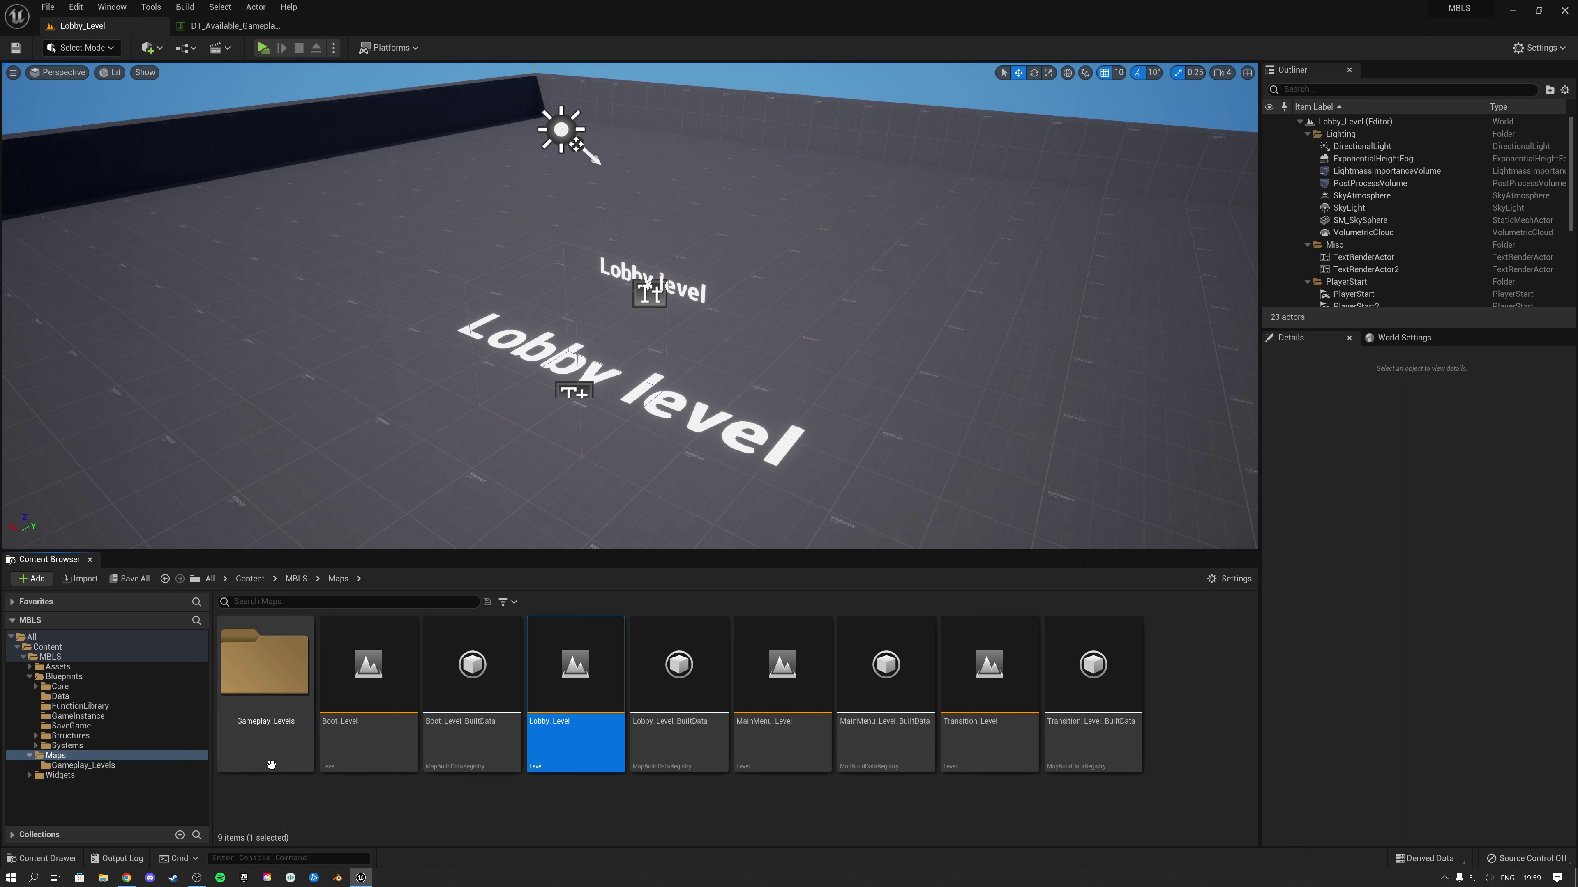
# - Check Moonbase_Level's name without renaming, then reselect the Woodlands row in DT_Available_Gameplay_Maps
pyautogui.click(121, 766)
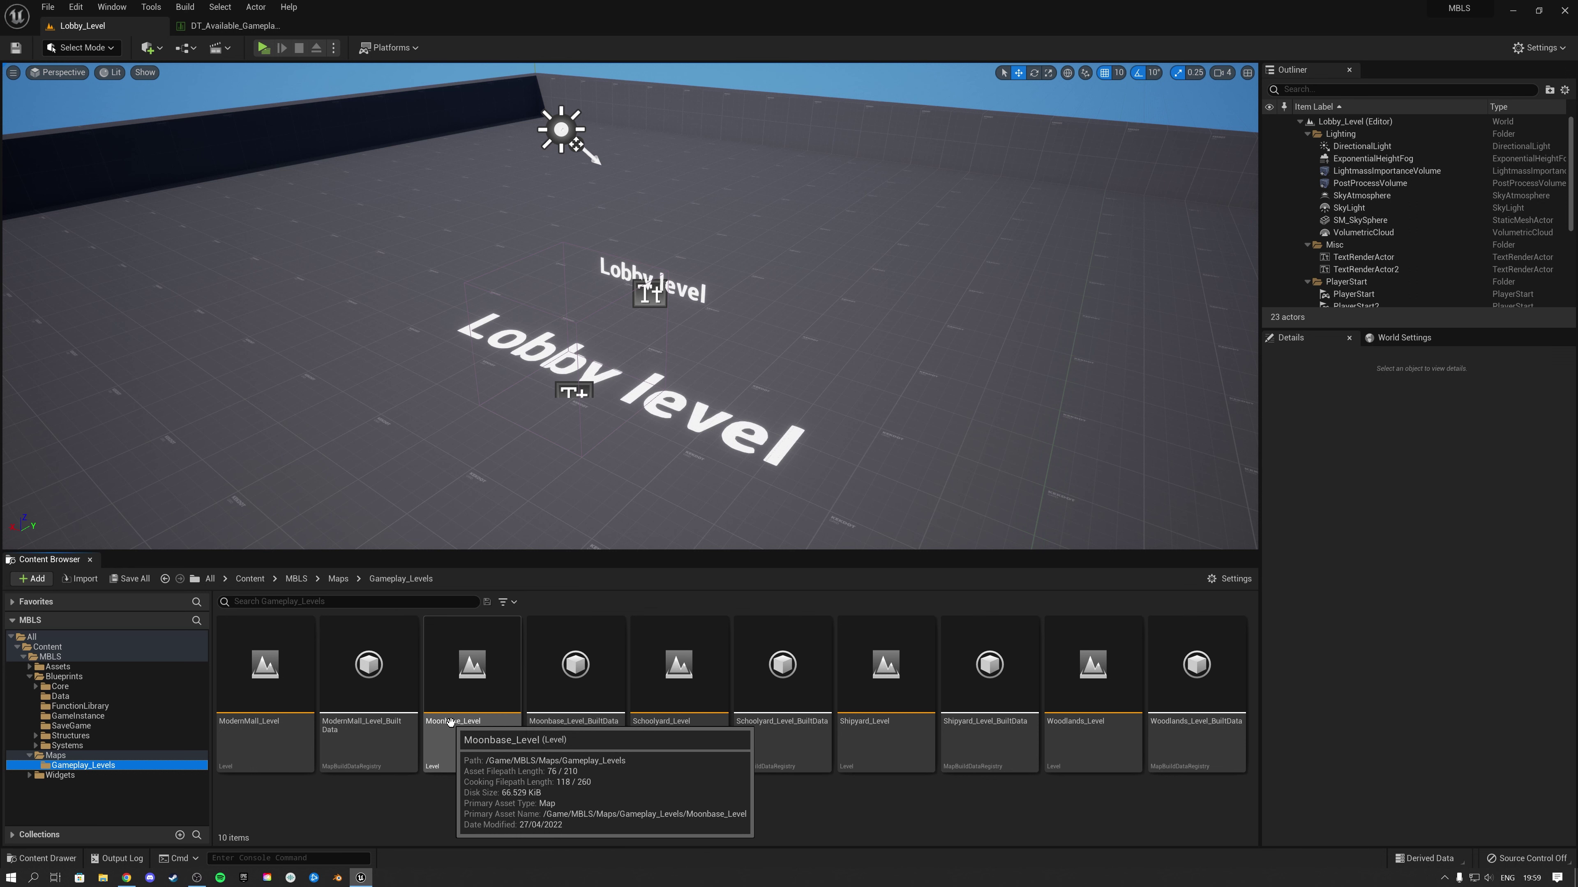
pyautogui.click(474, 729)
pyautogui.click(475, 725)
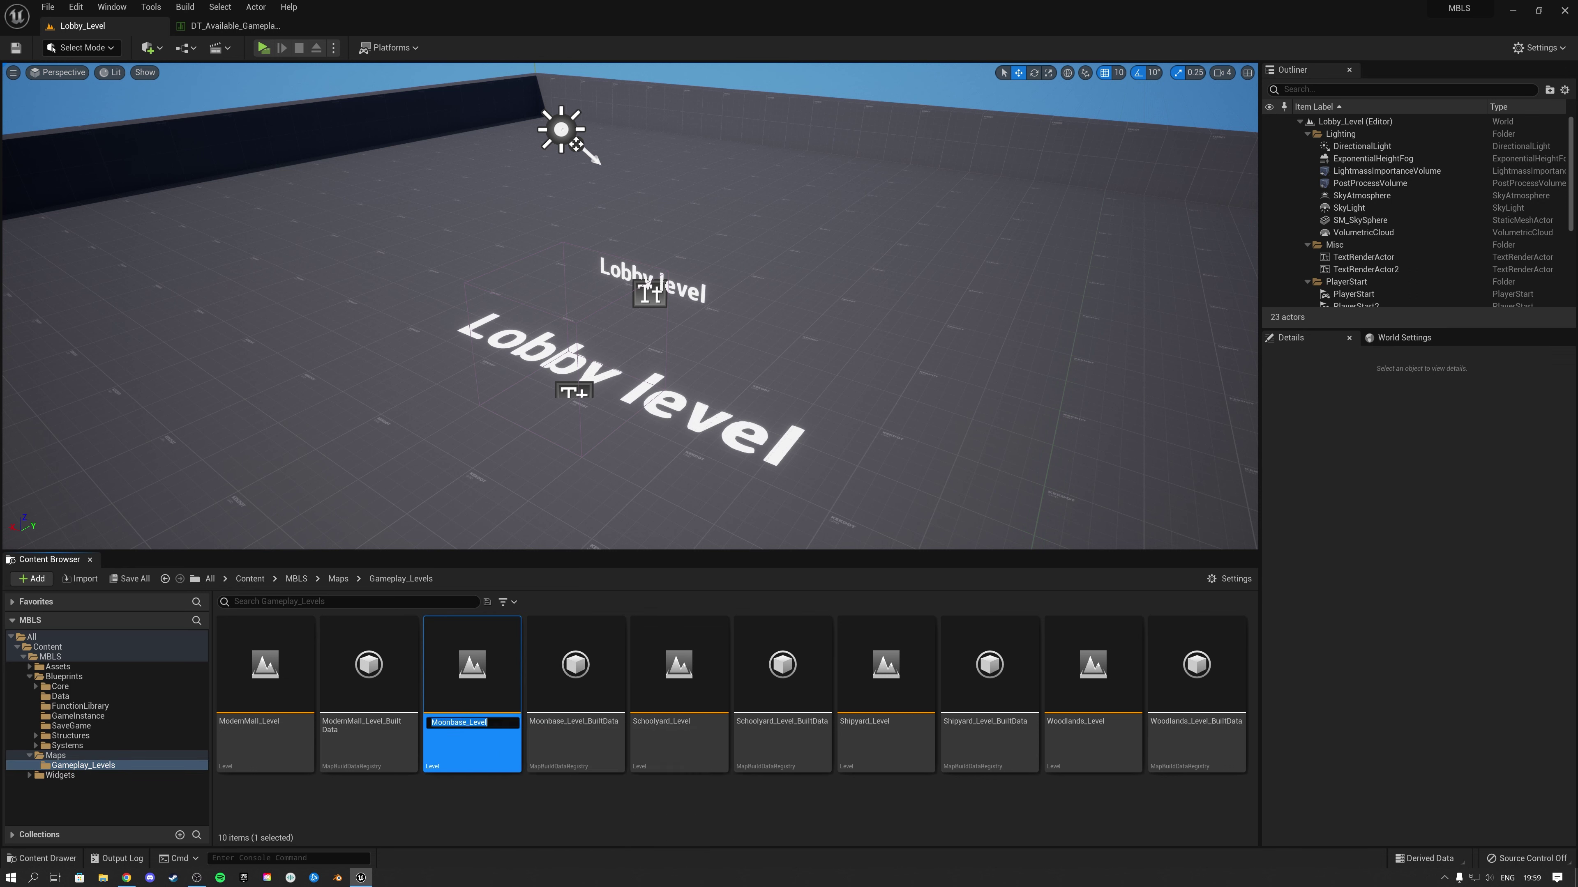
pyautogui.click(476, 804)
pyautogui.click(235, 26)
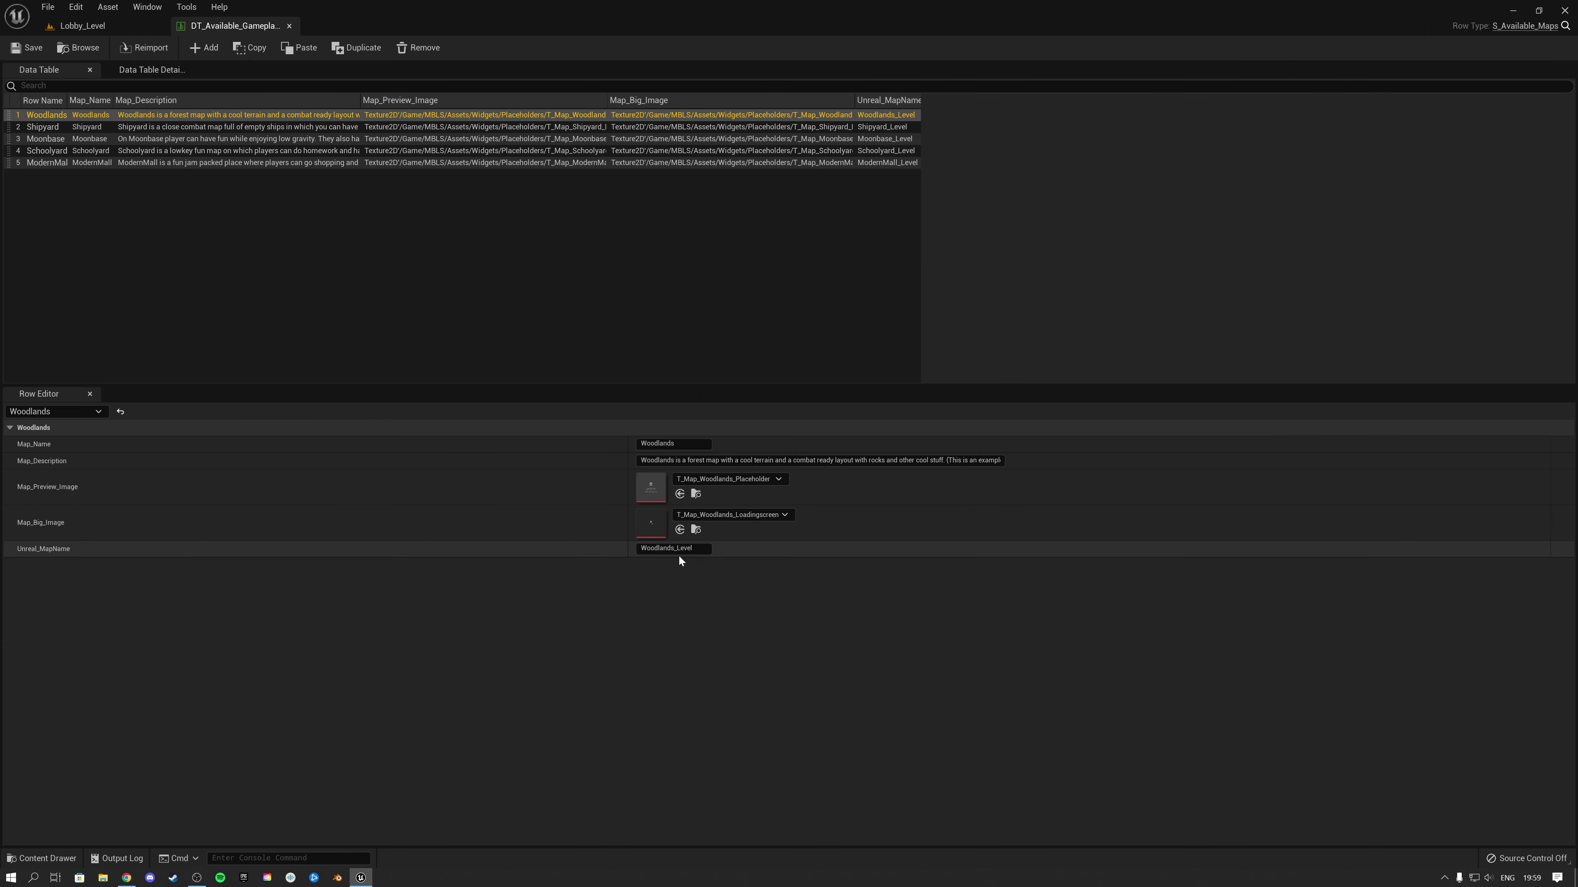
pyautogui.click(242, 318)
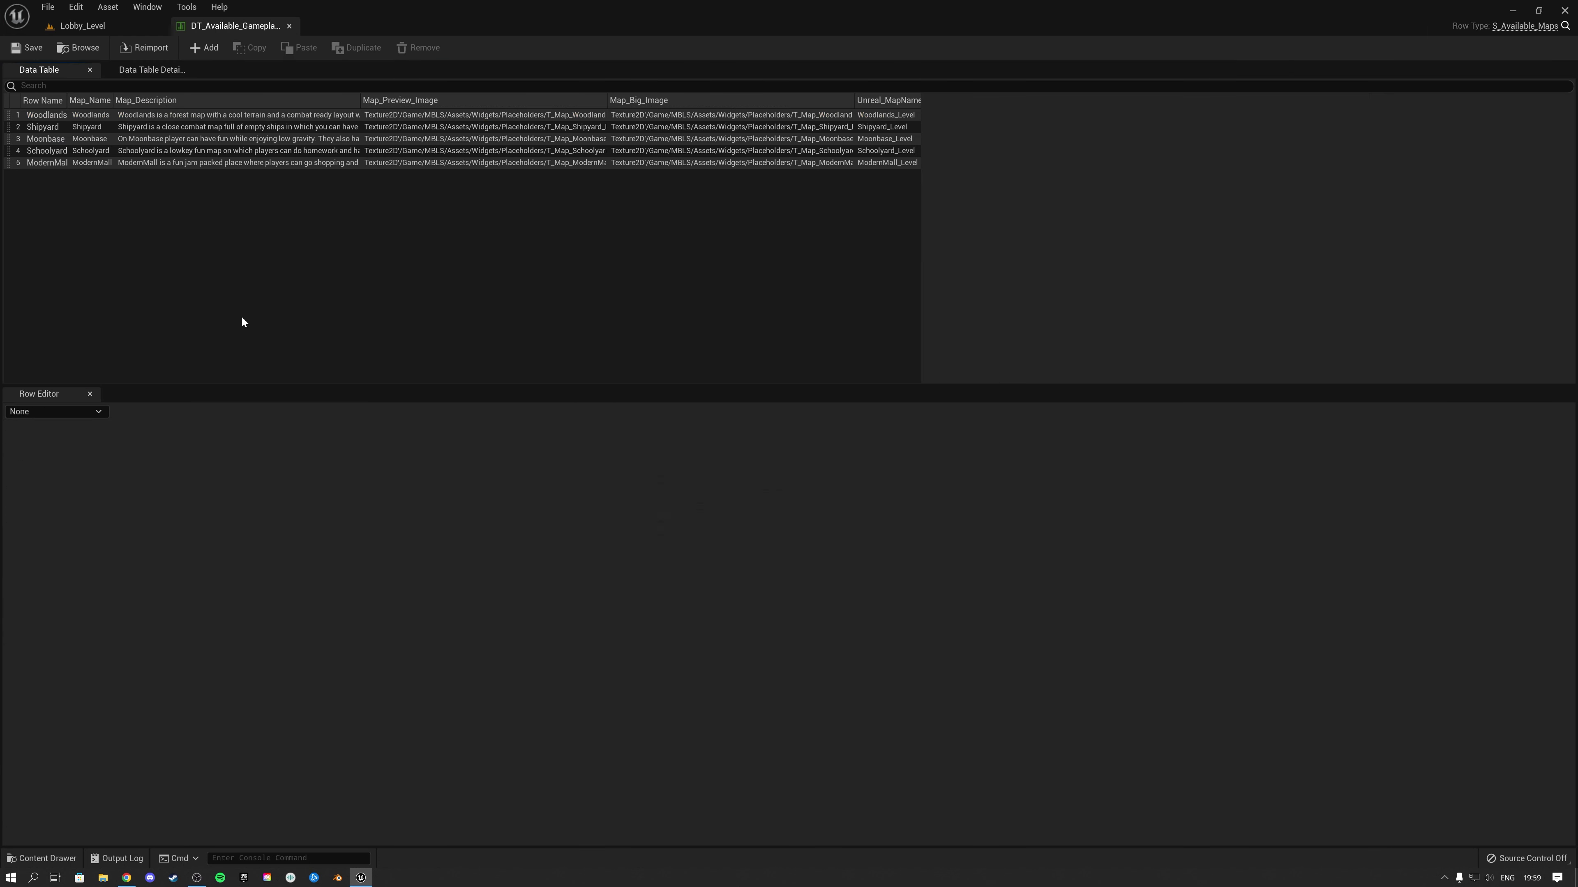
pyautogui.click(41, 116)
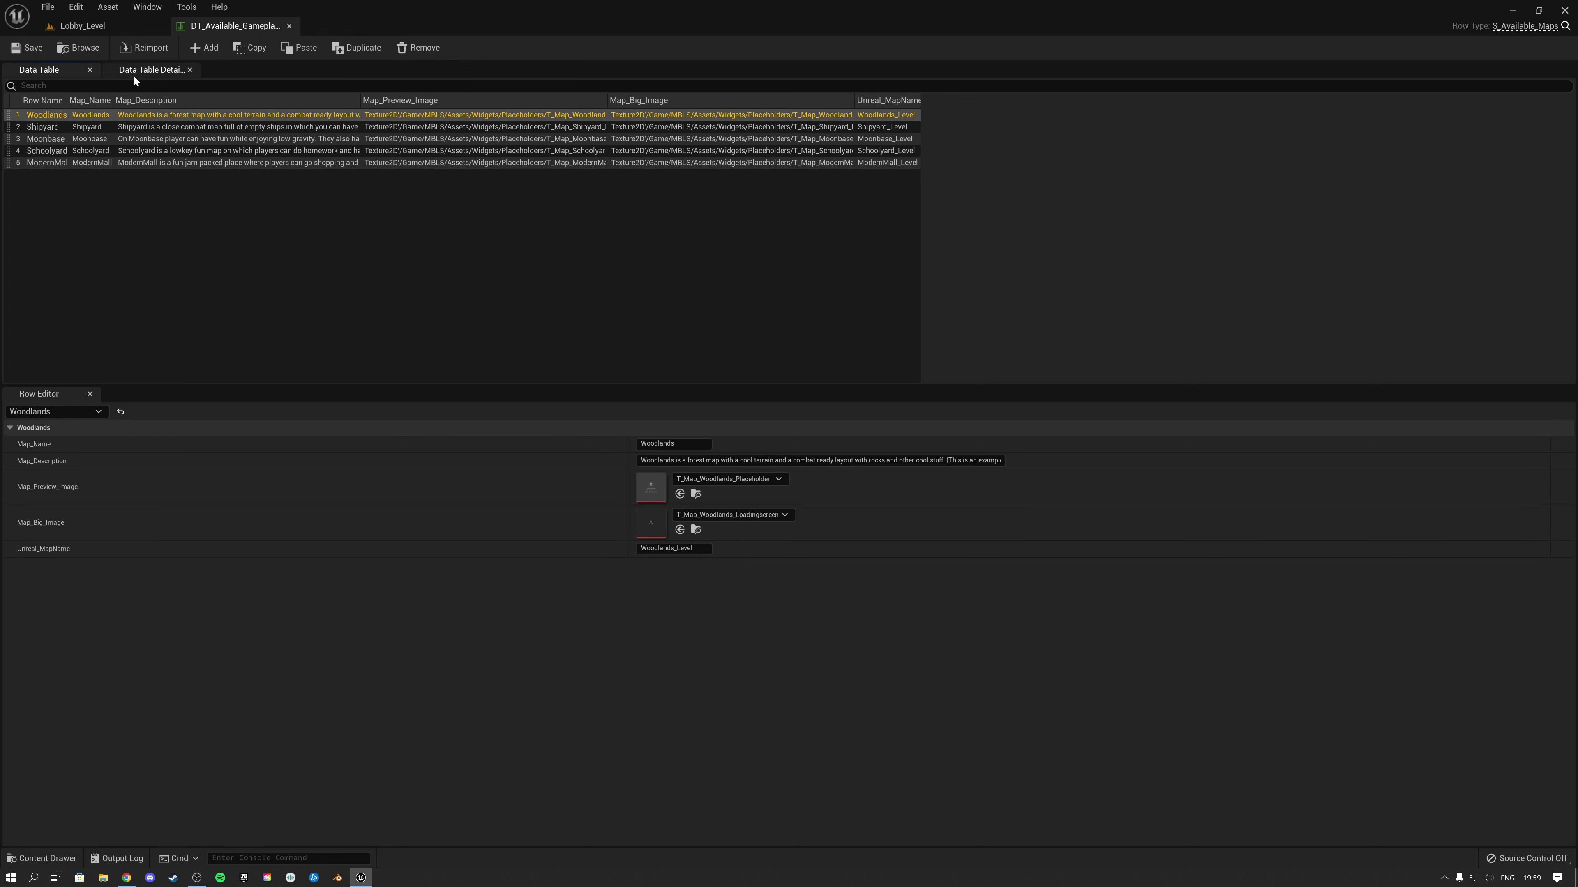
# - Add a new row to the gameplay maps table and name it Mynewmap
pyautogui.click(200, 55)
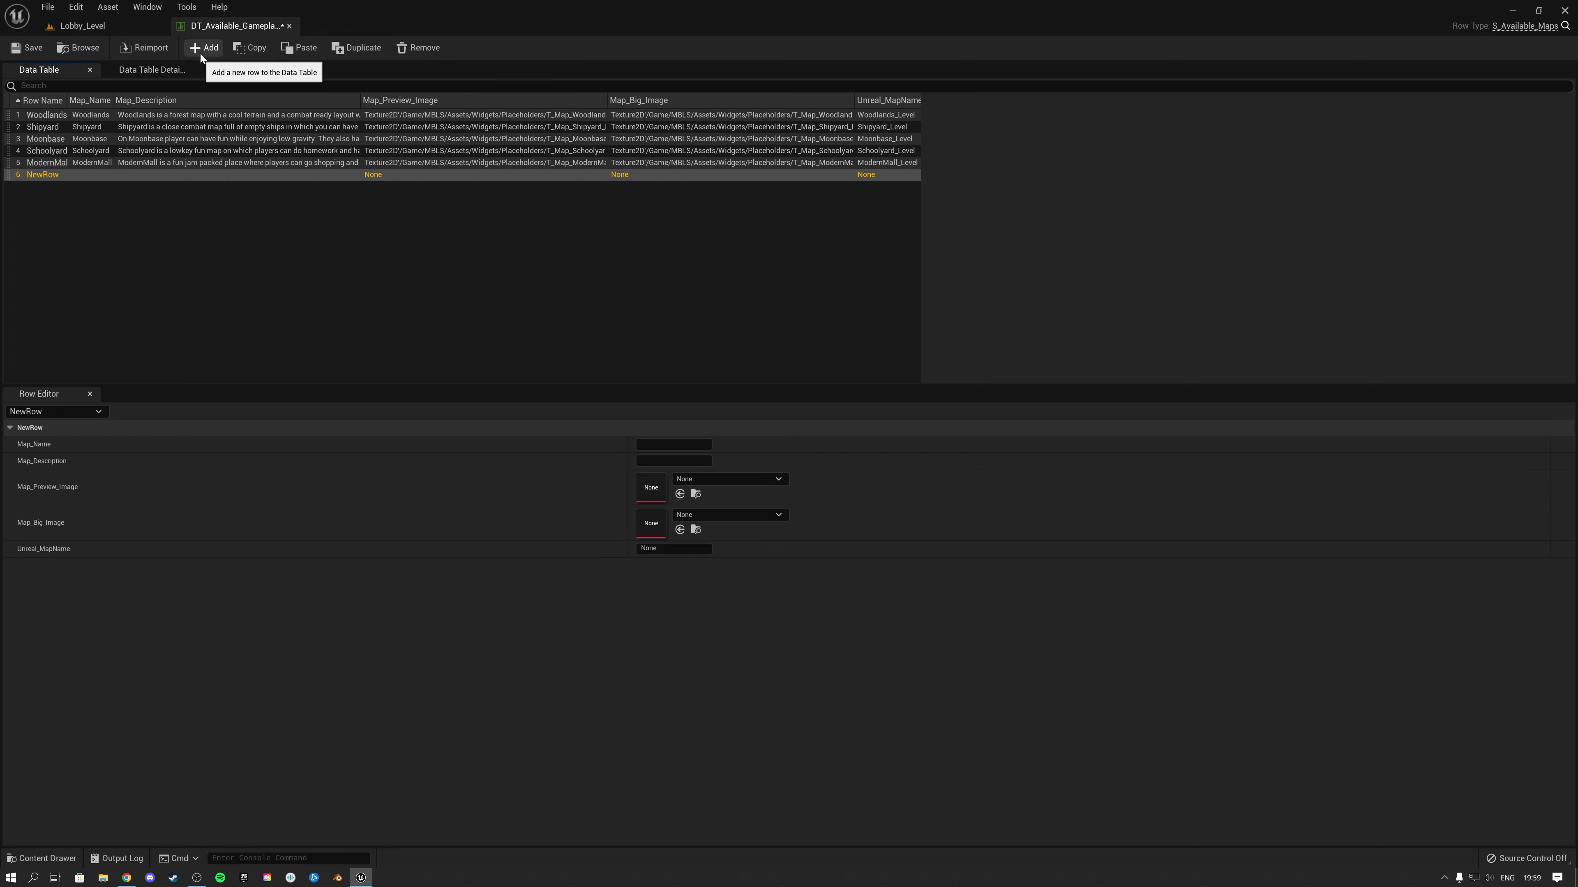
pyautogui.doubleClick(34, 178)
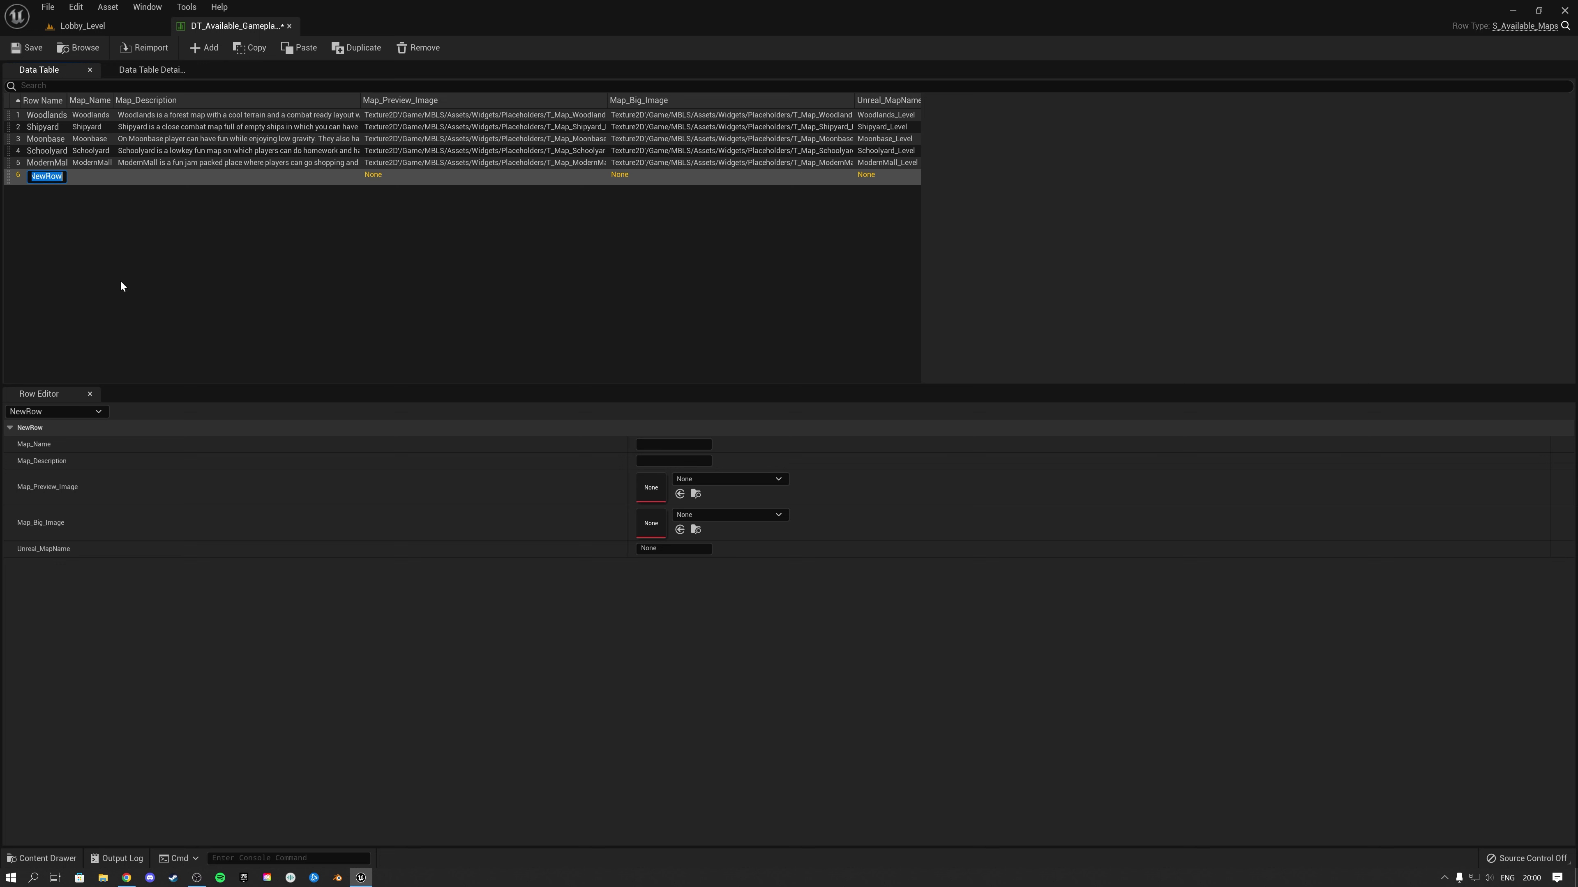
pyautogui.write('ynewm')
pyautogui.write('ap')
pyautogui.press('Return')
# - Set the row's Map_Name to Mynewmap and Unreal_MapName to Mynewmap_Level
pyautogui.click(673, 443)
pyautogui.write('Mynewmap')
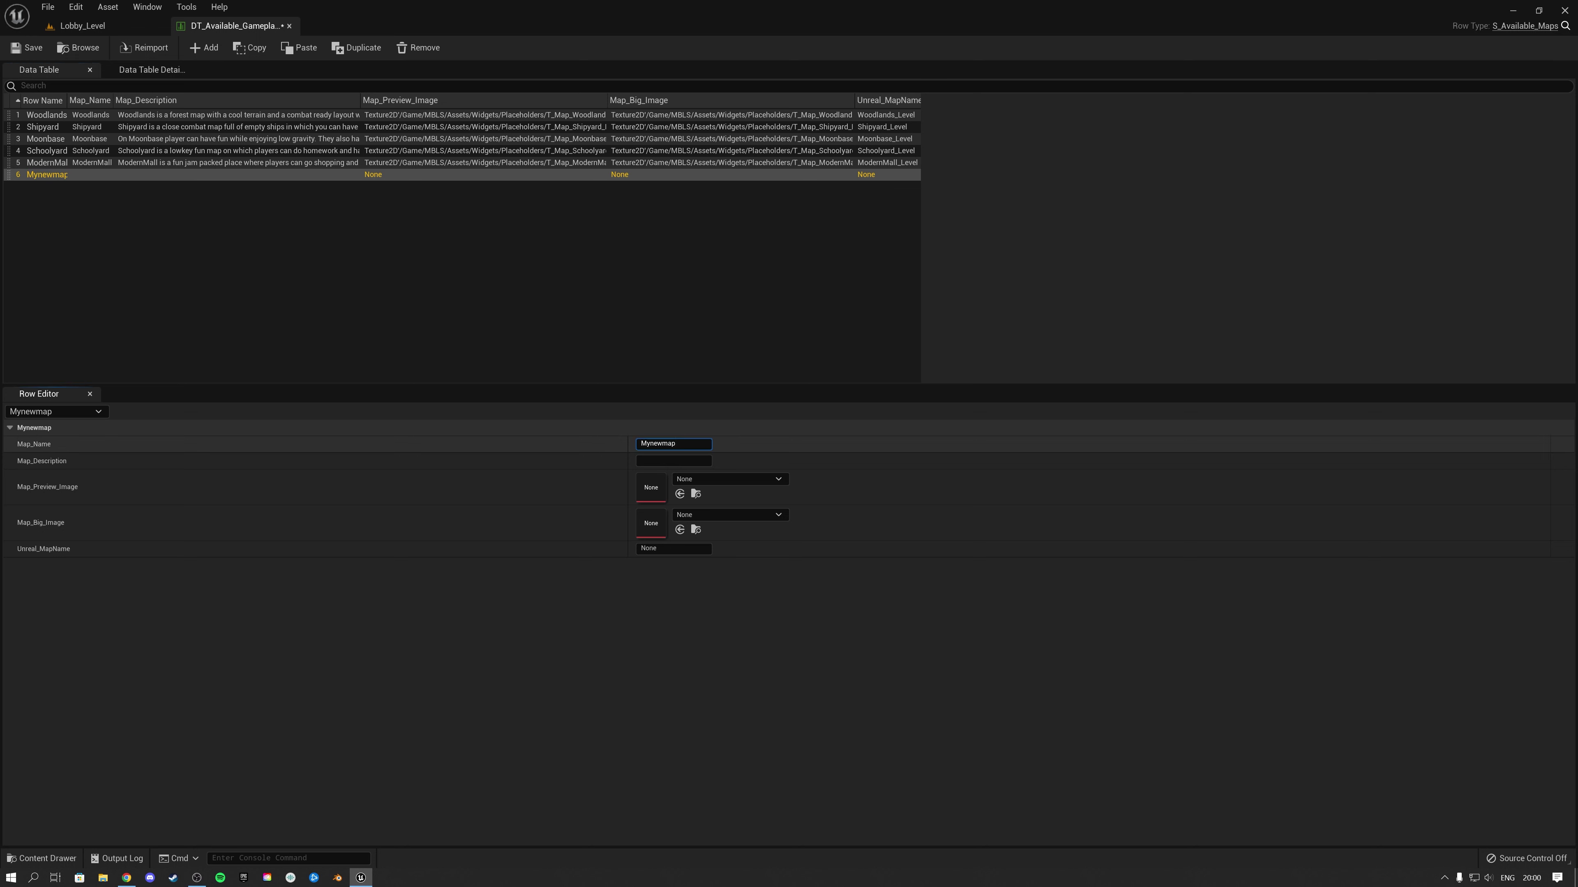
pyautogui.press('Return')
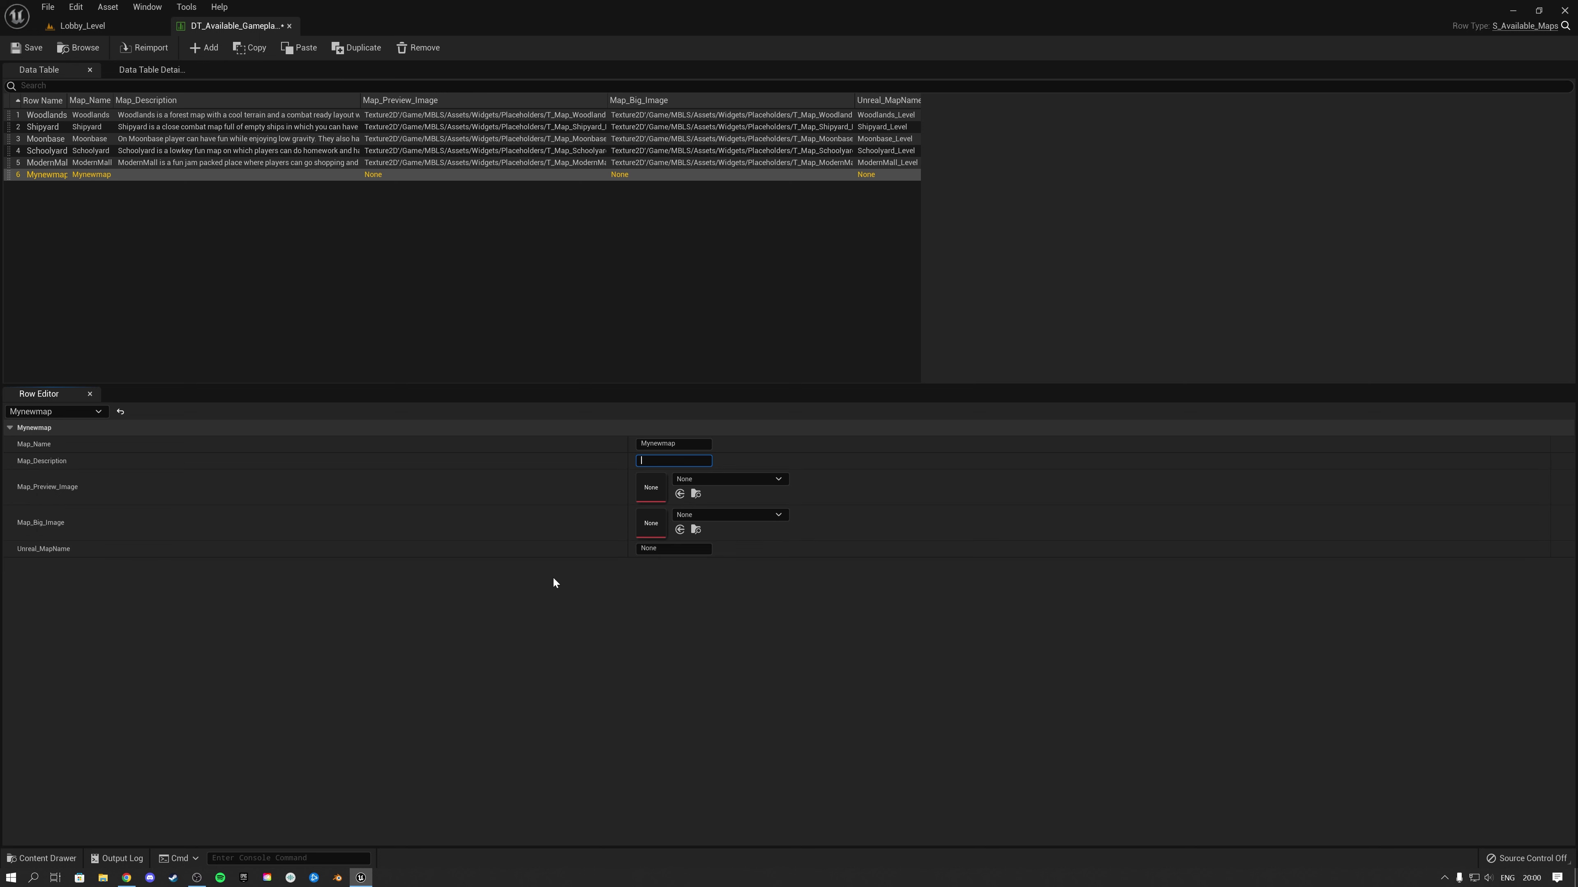
pyautogui.click(690, 549)
pyautogui.write('Mynewmap_Level')
pyautogui.click(83, 25)
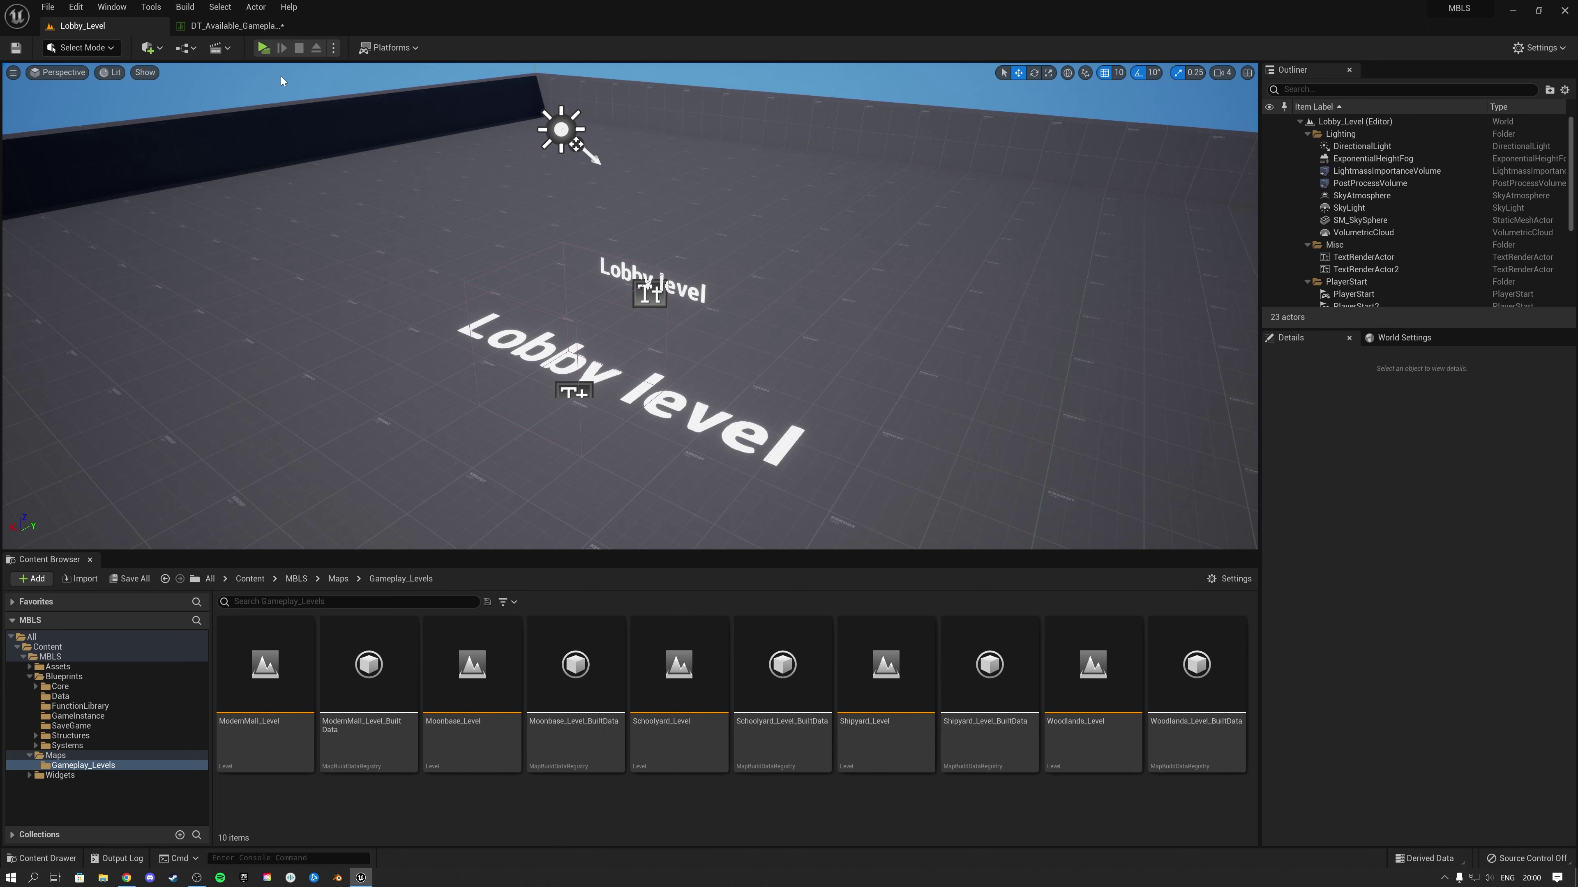
pyautogui.click(231, 26)
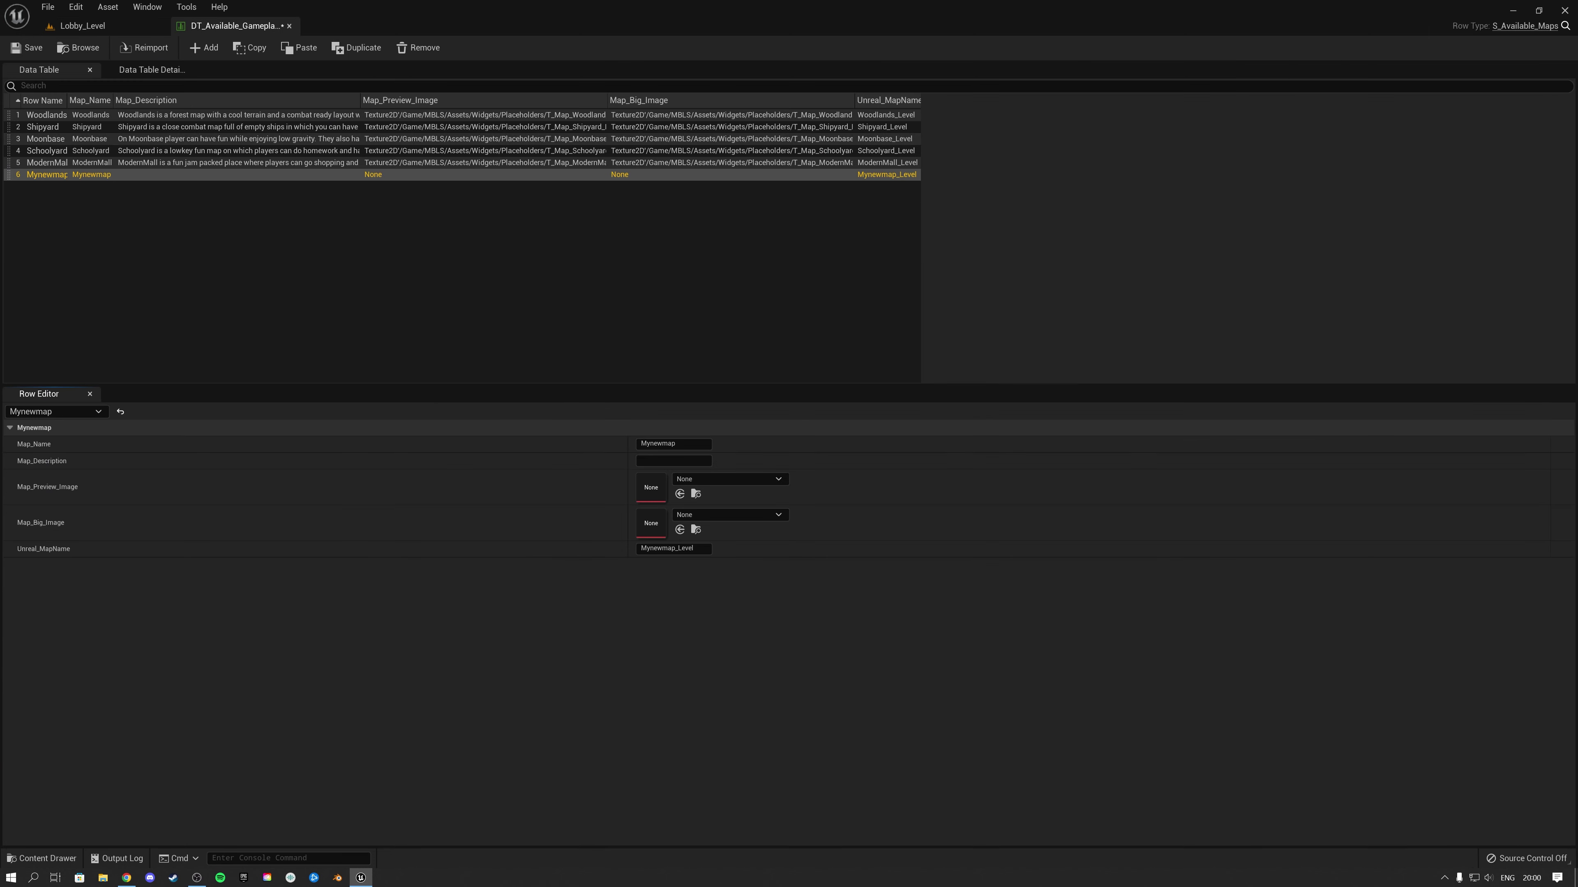
pyautogui.click(76, 27)
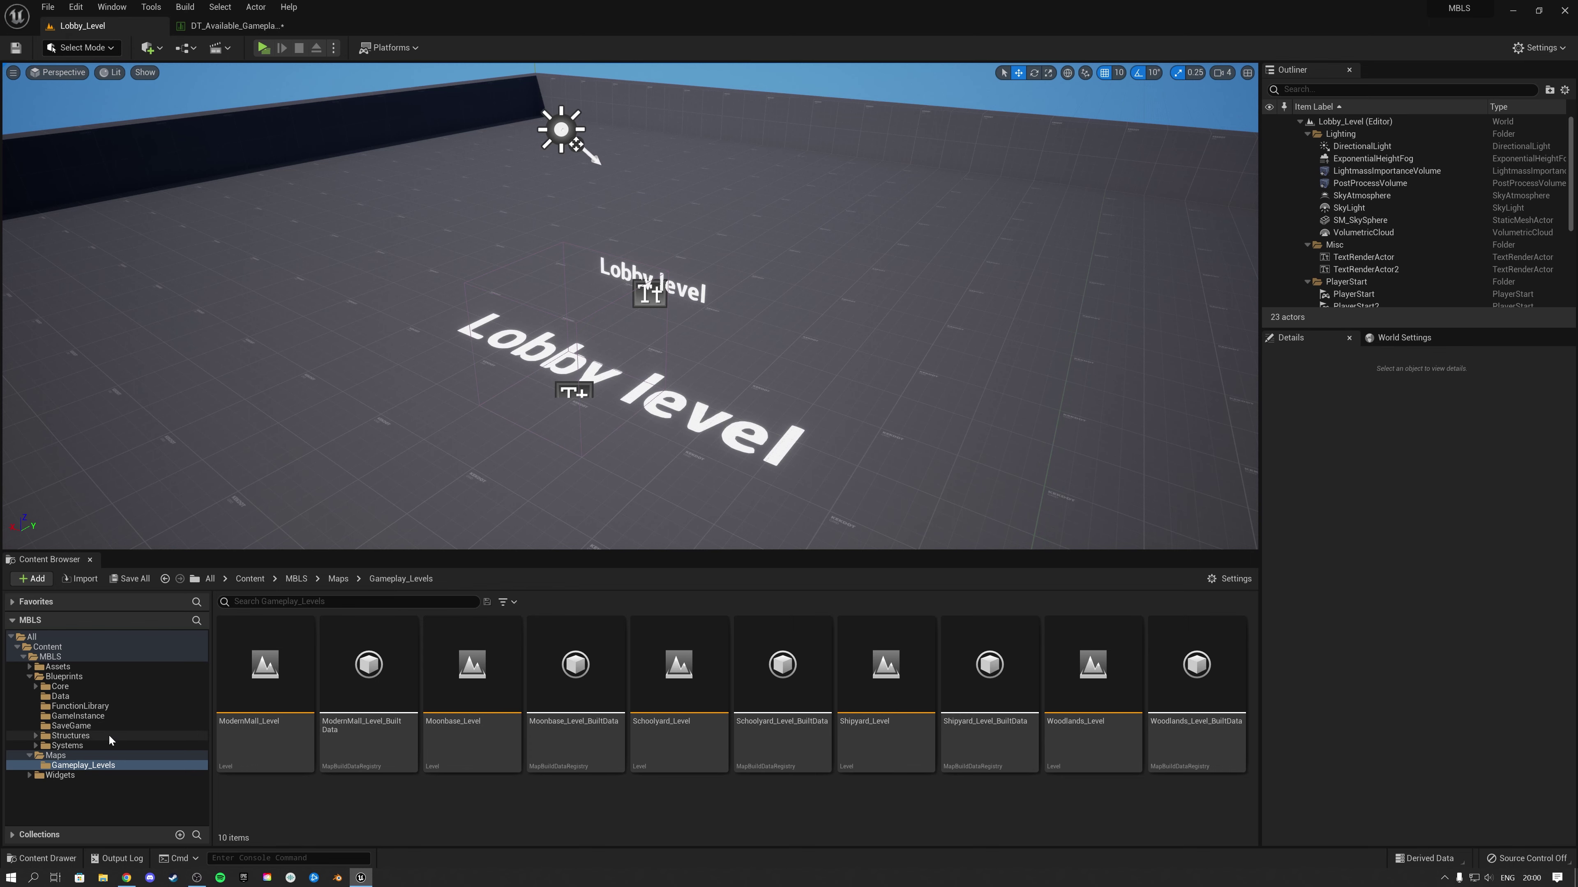
pyautogui.click(264, 47)
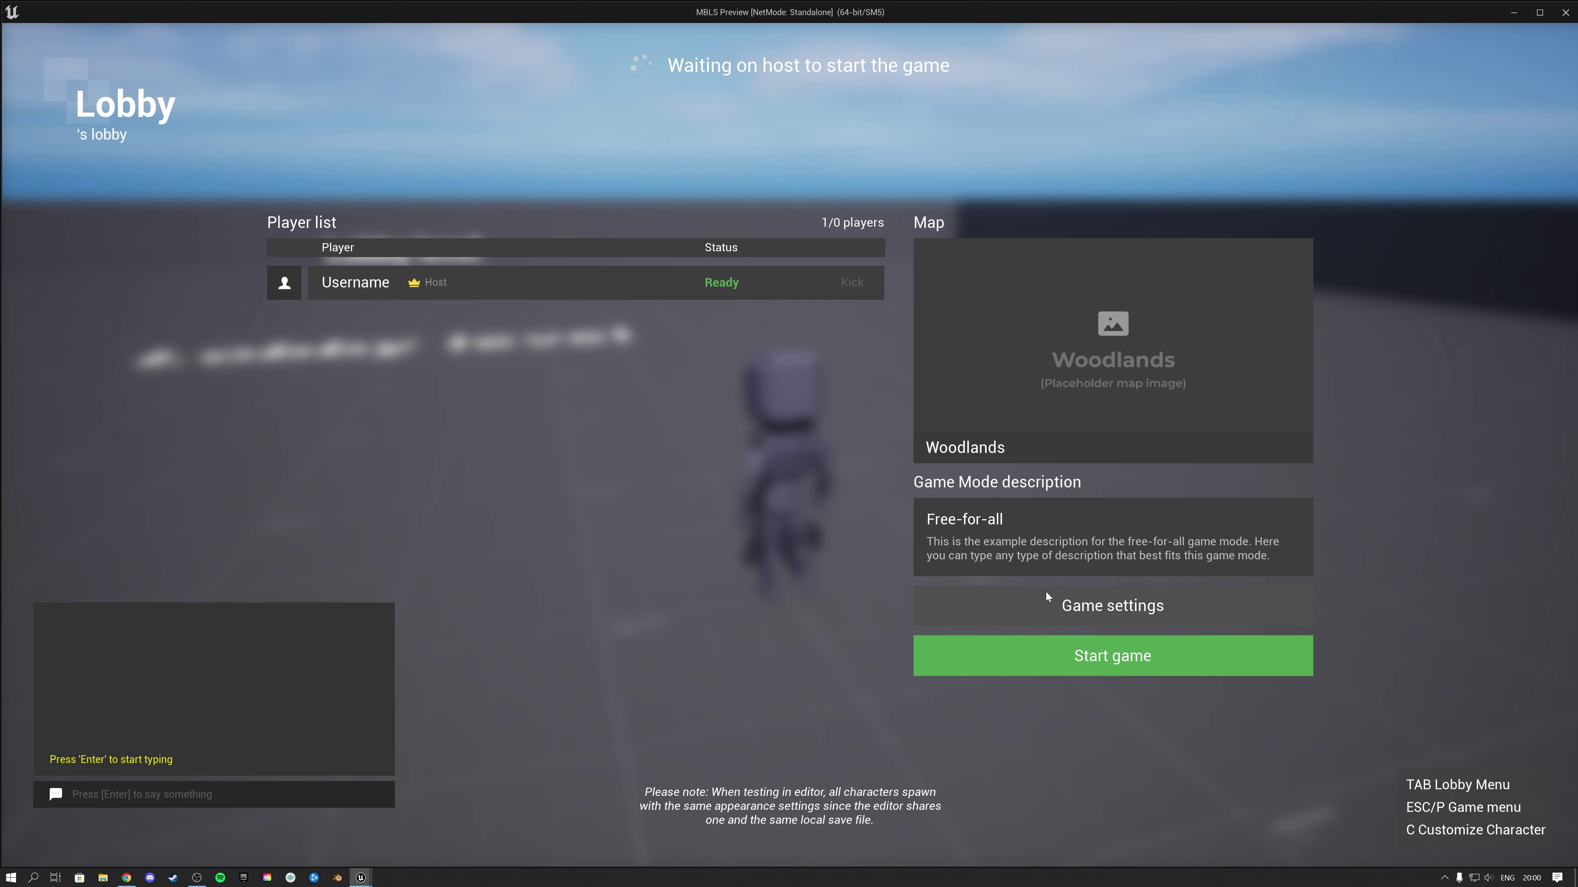
pyautogui.click(1048, 602)
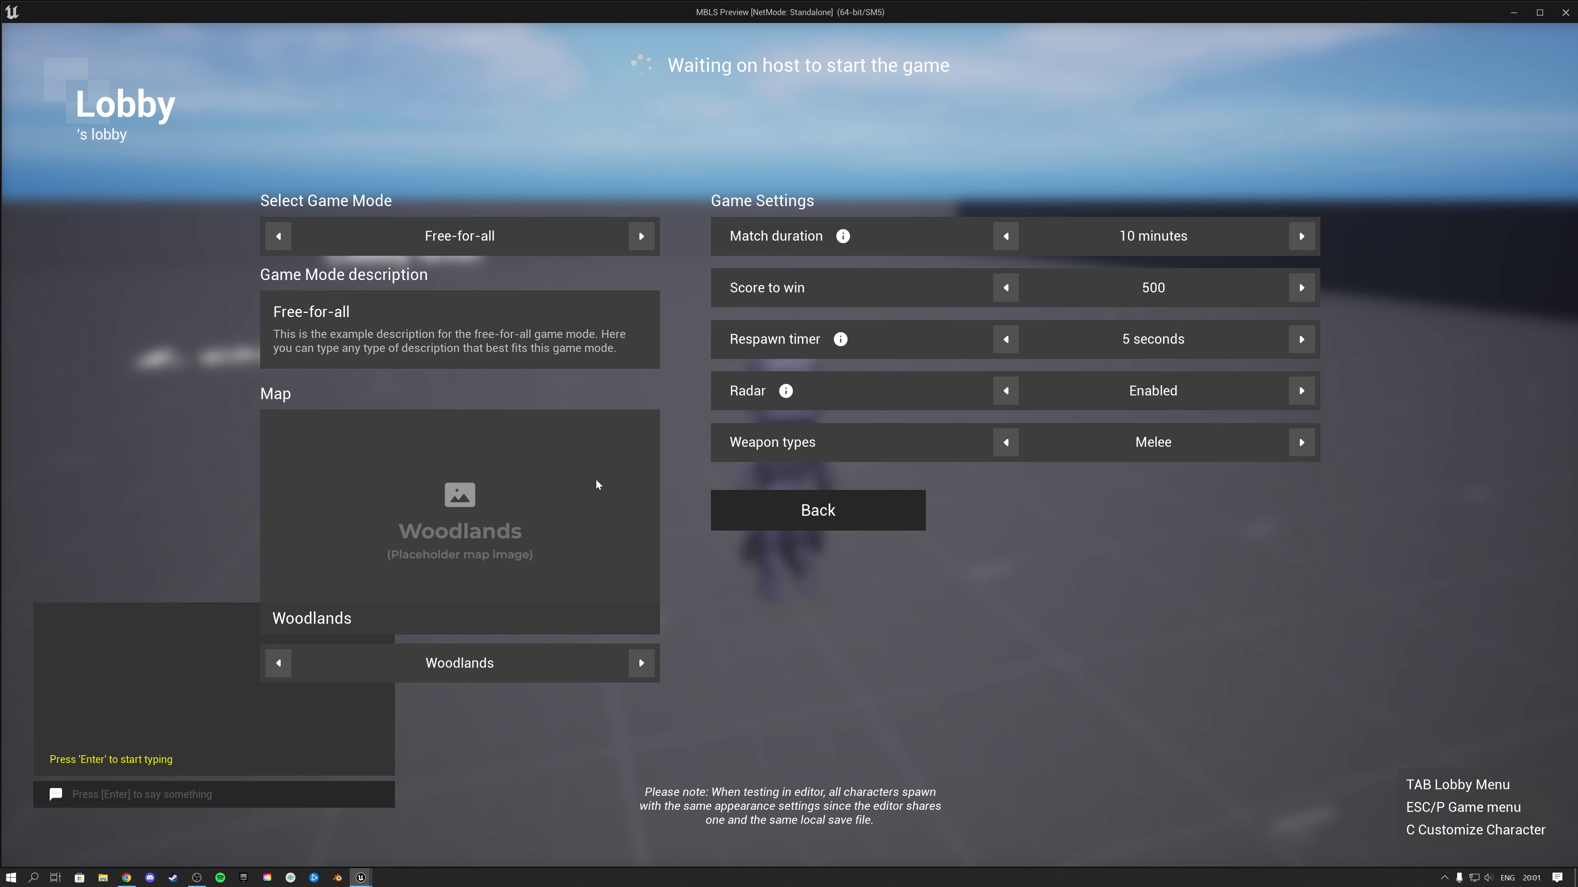
pyautogui.click(641, 236)
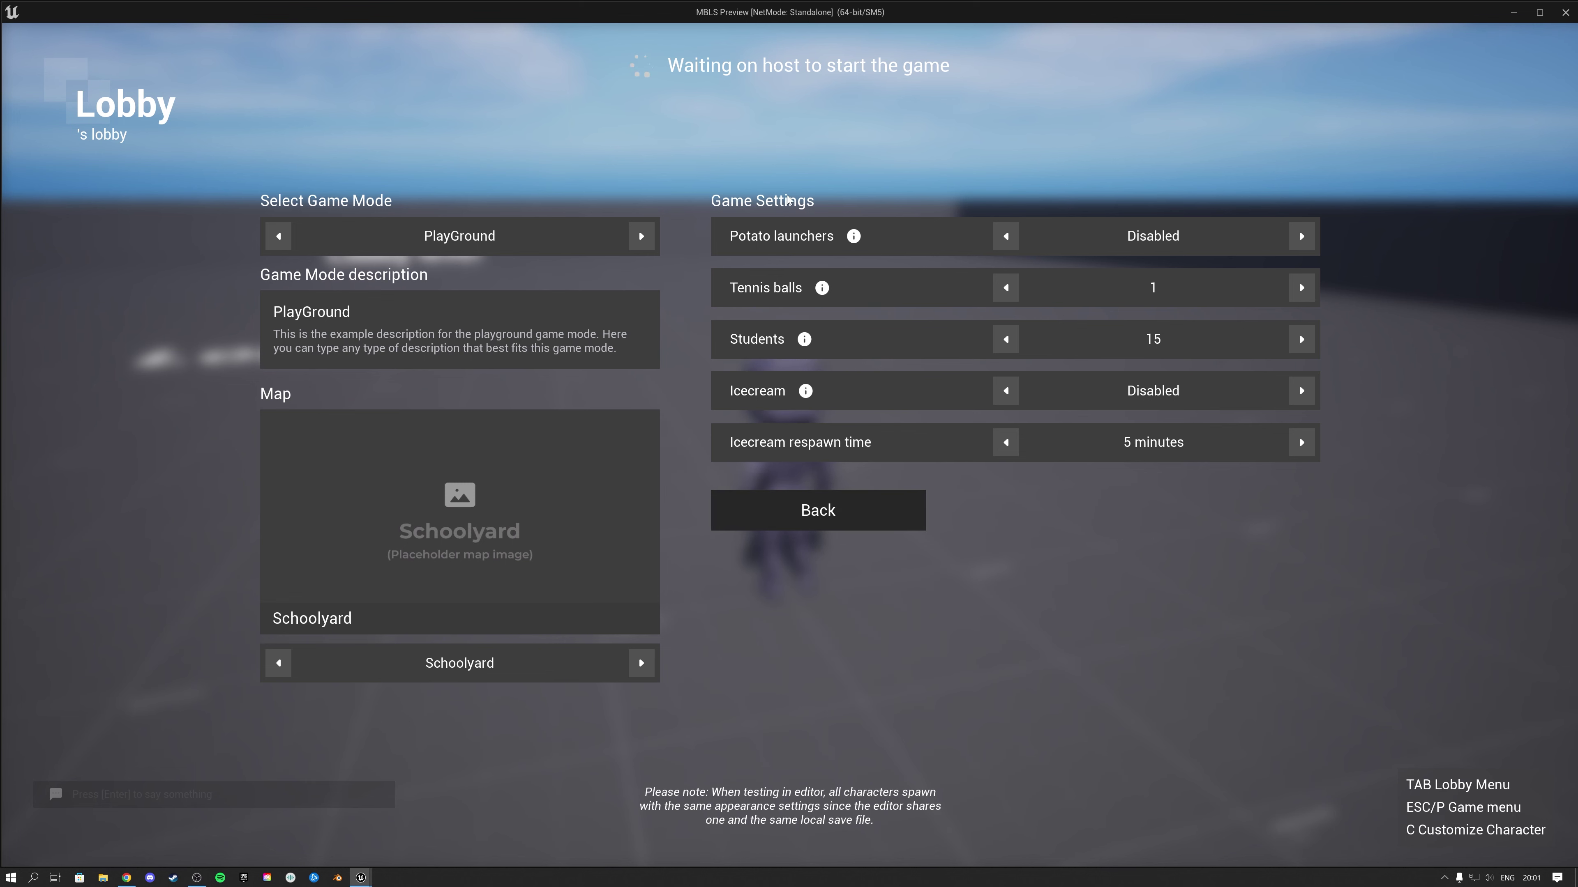
pyautogui.click(795, 529)
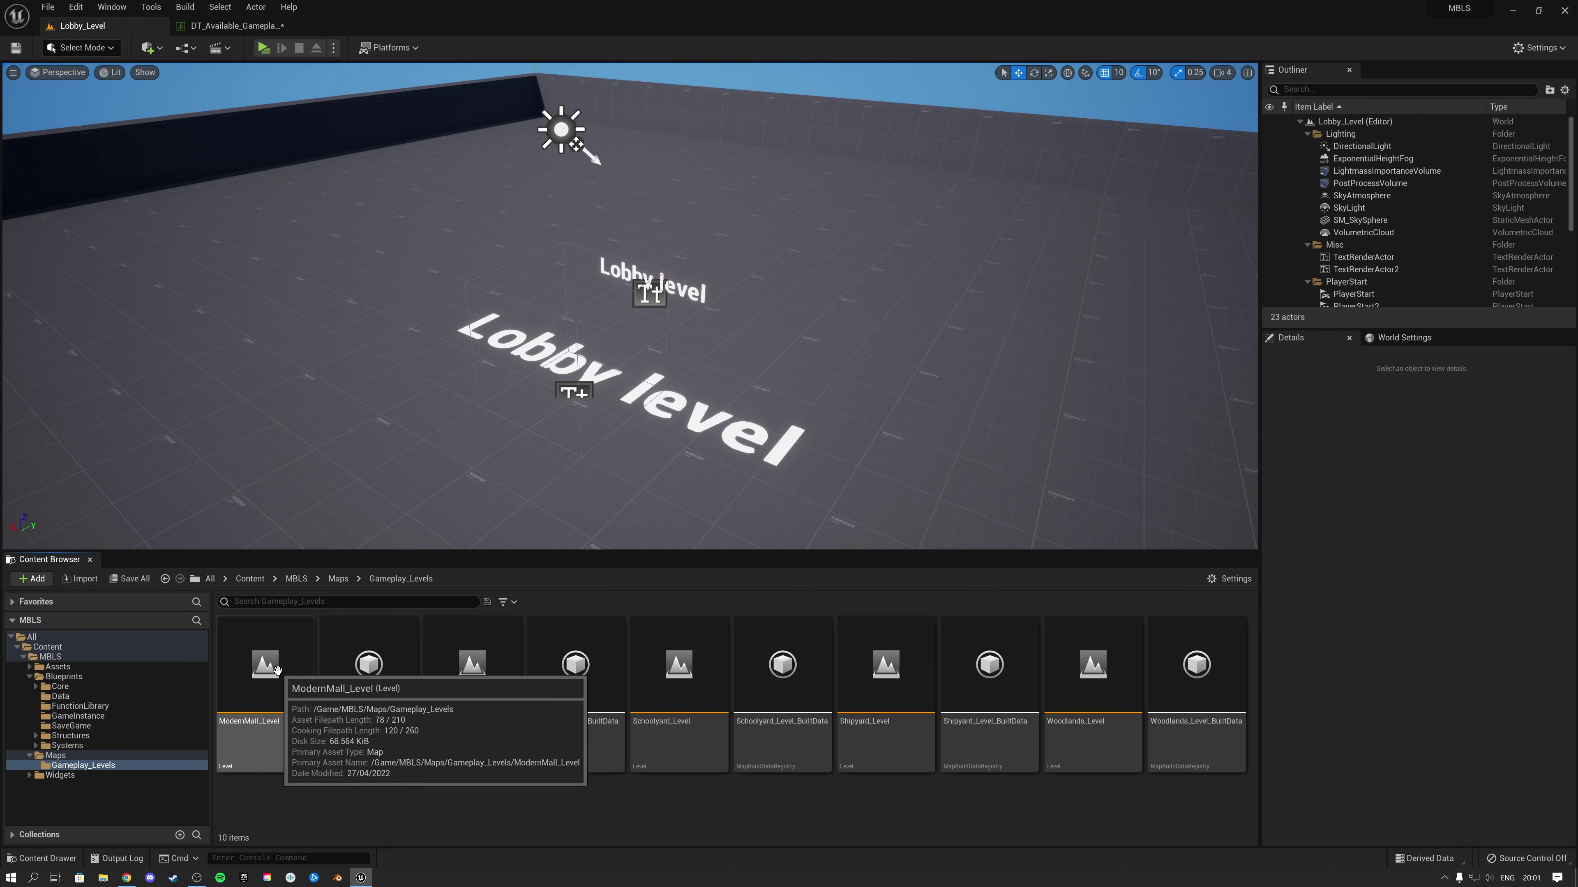
# - Open DT_Available_GameModes from Blueprints > Data and widen its Row Name column
pyautogui.click(124, 696)
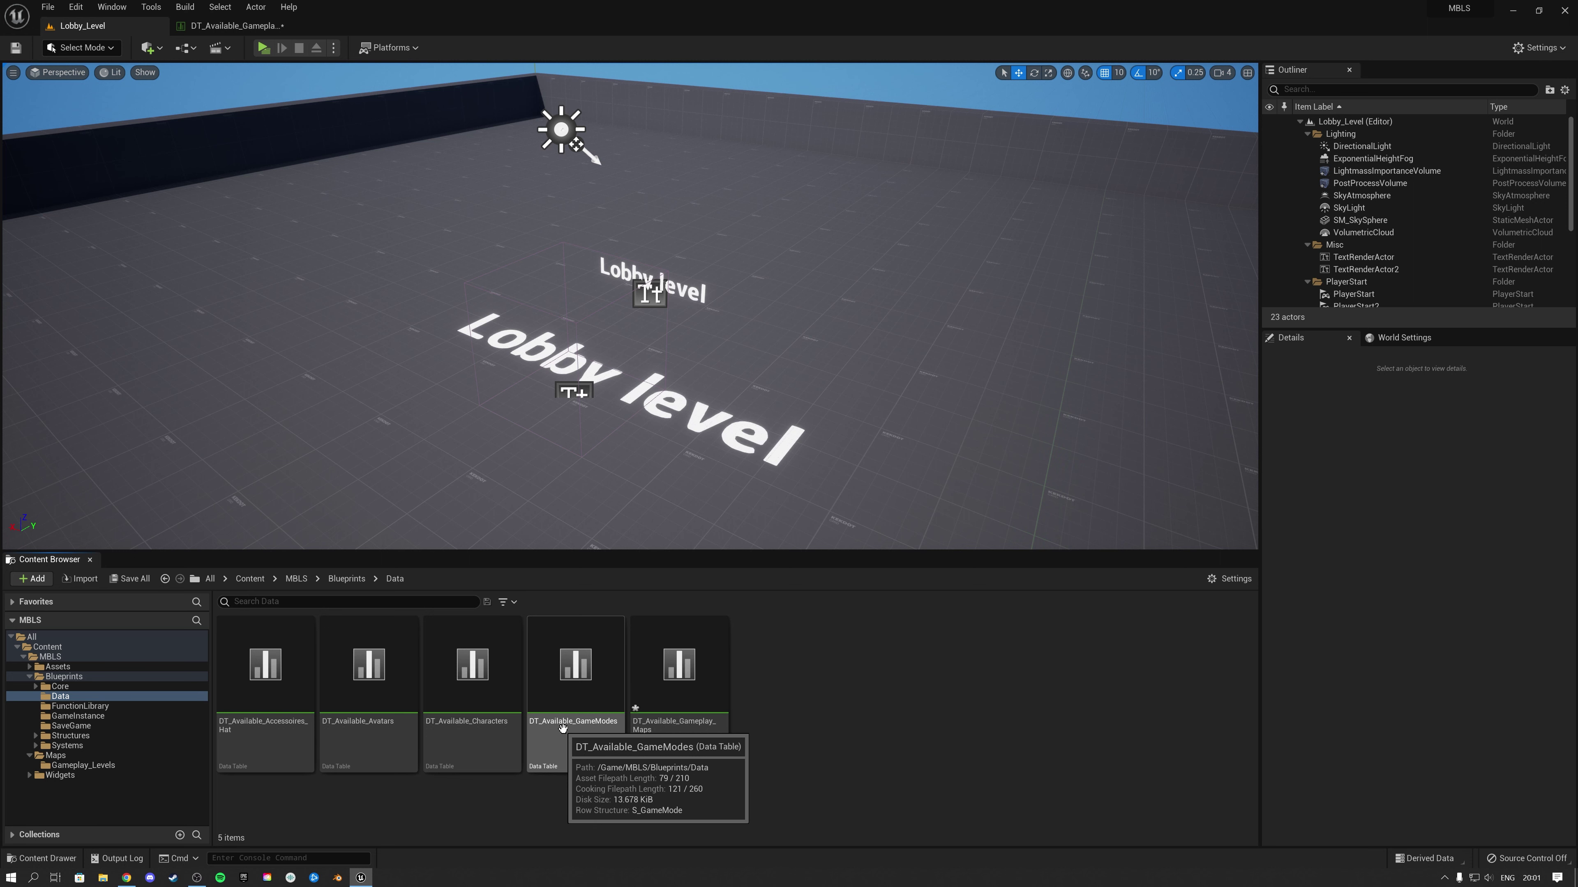
pyautogui.doubleClick(576, 667)
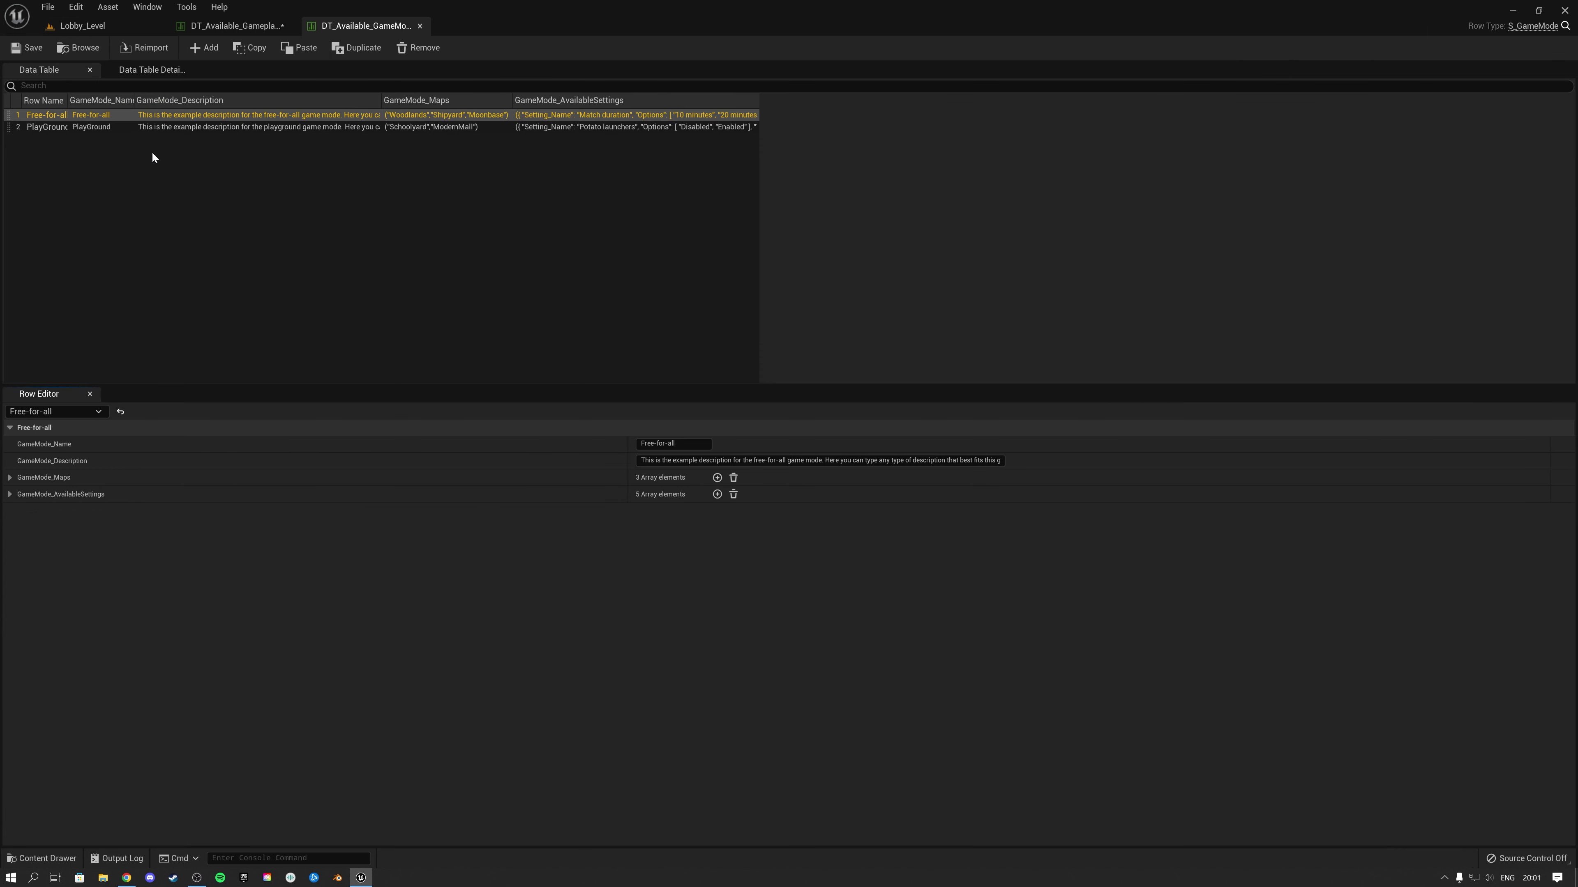
pyautogui.moveTo(64, 100); pyautogui.dragTo(87, 101)
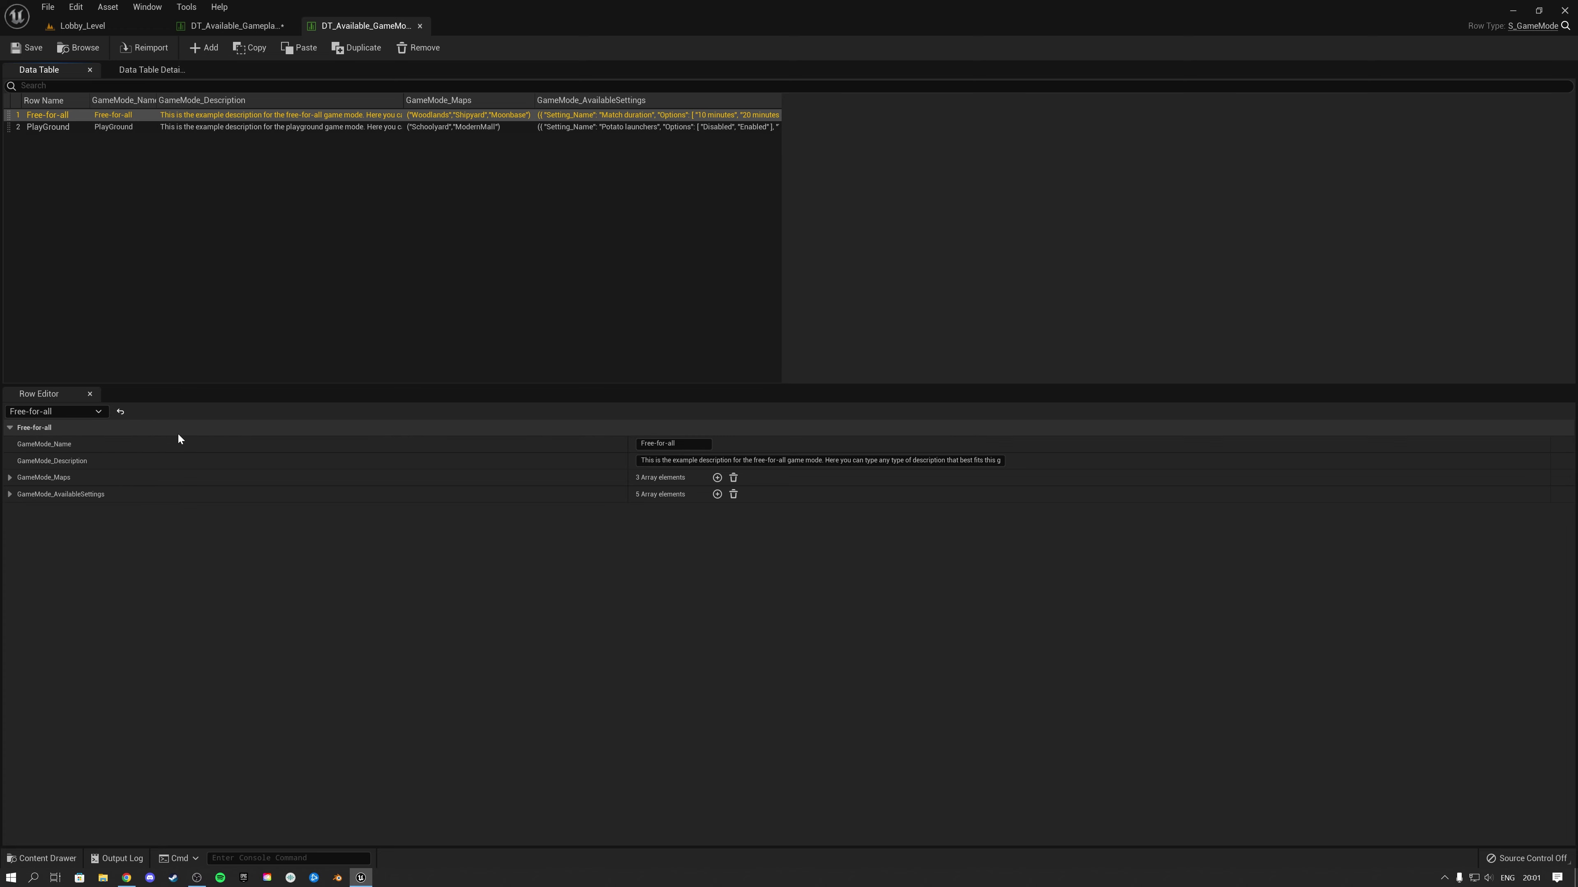
# - Play Lobby_Level again, view the lobby's Game settings, and close the preview
pyautogui.click(87, 26)
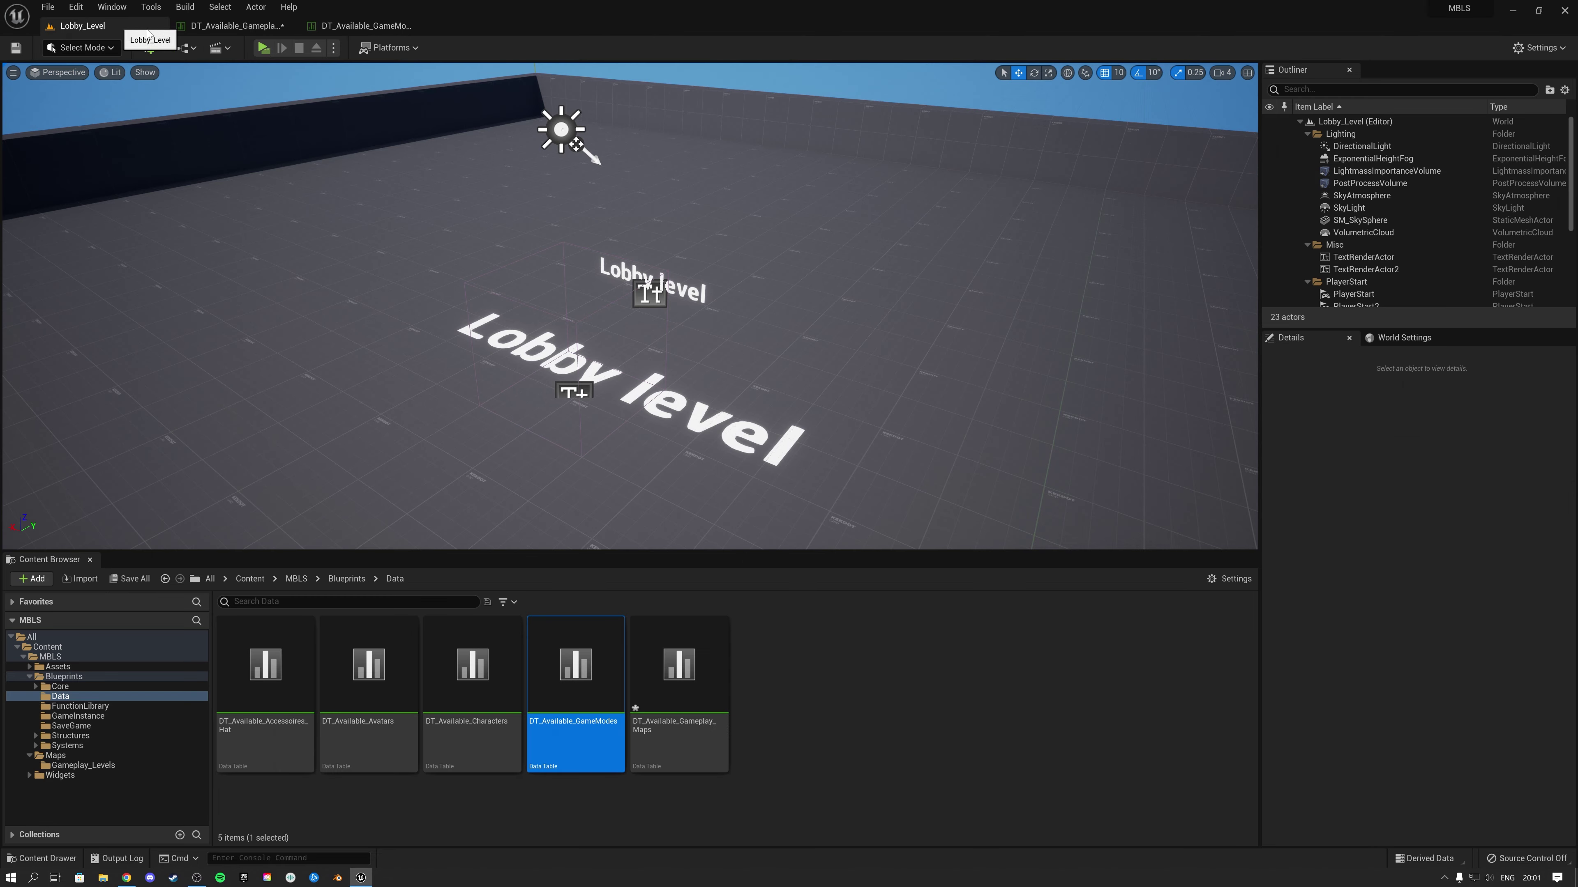
pyautogui.click(256, 46)
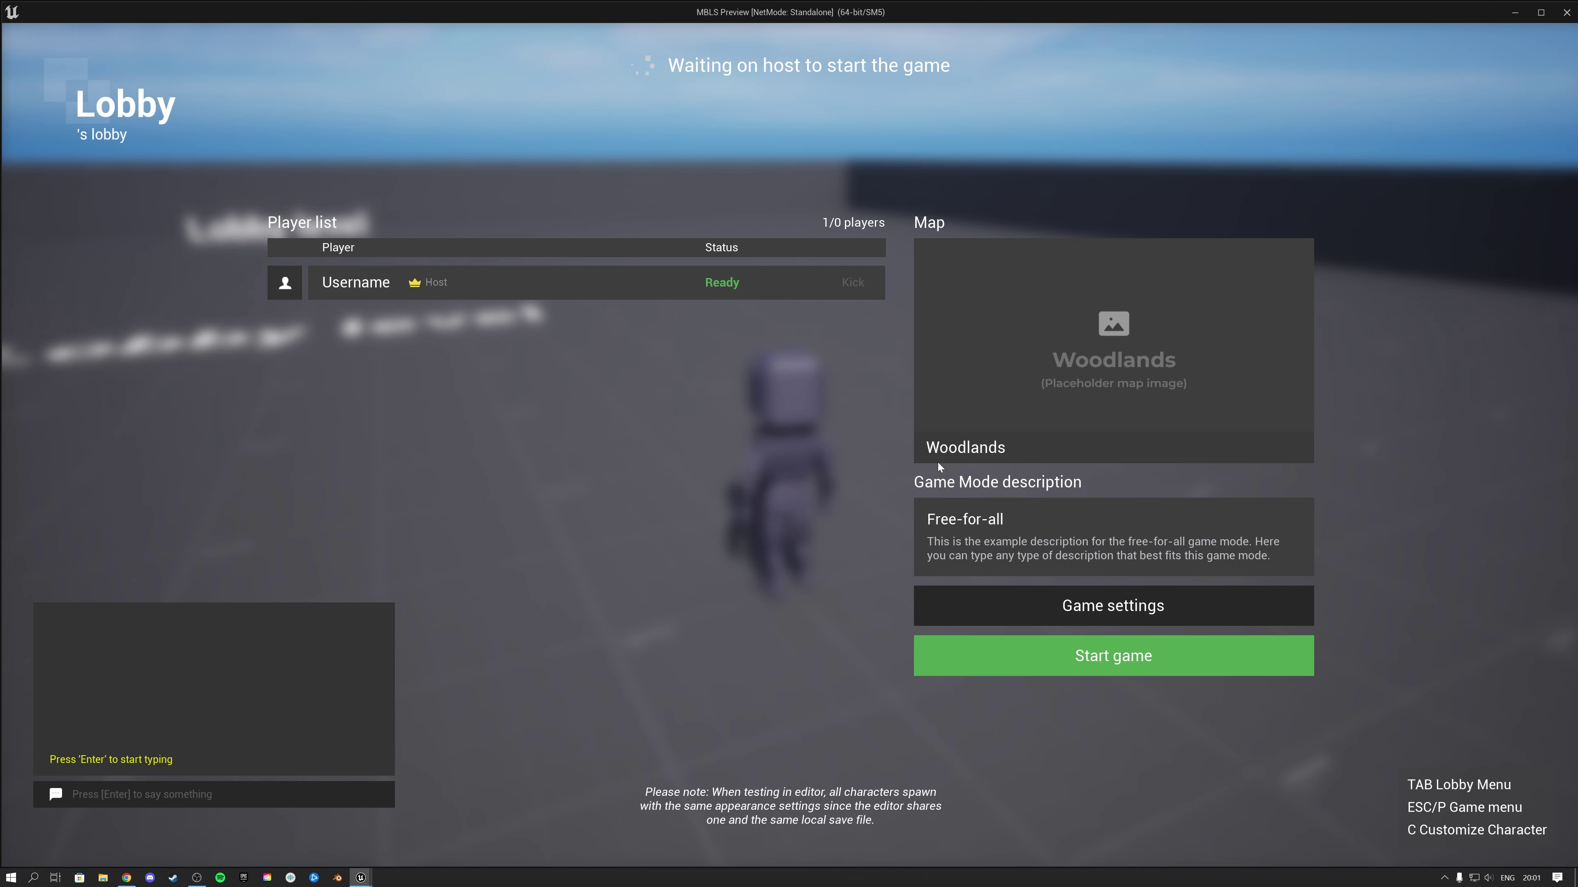
pyautogui.click(1112, 606)
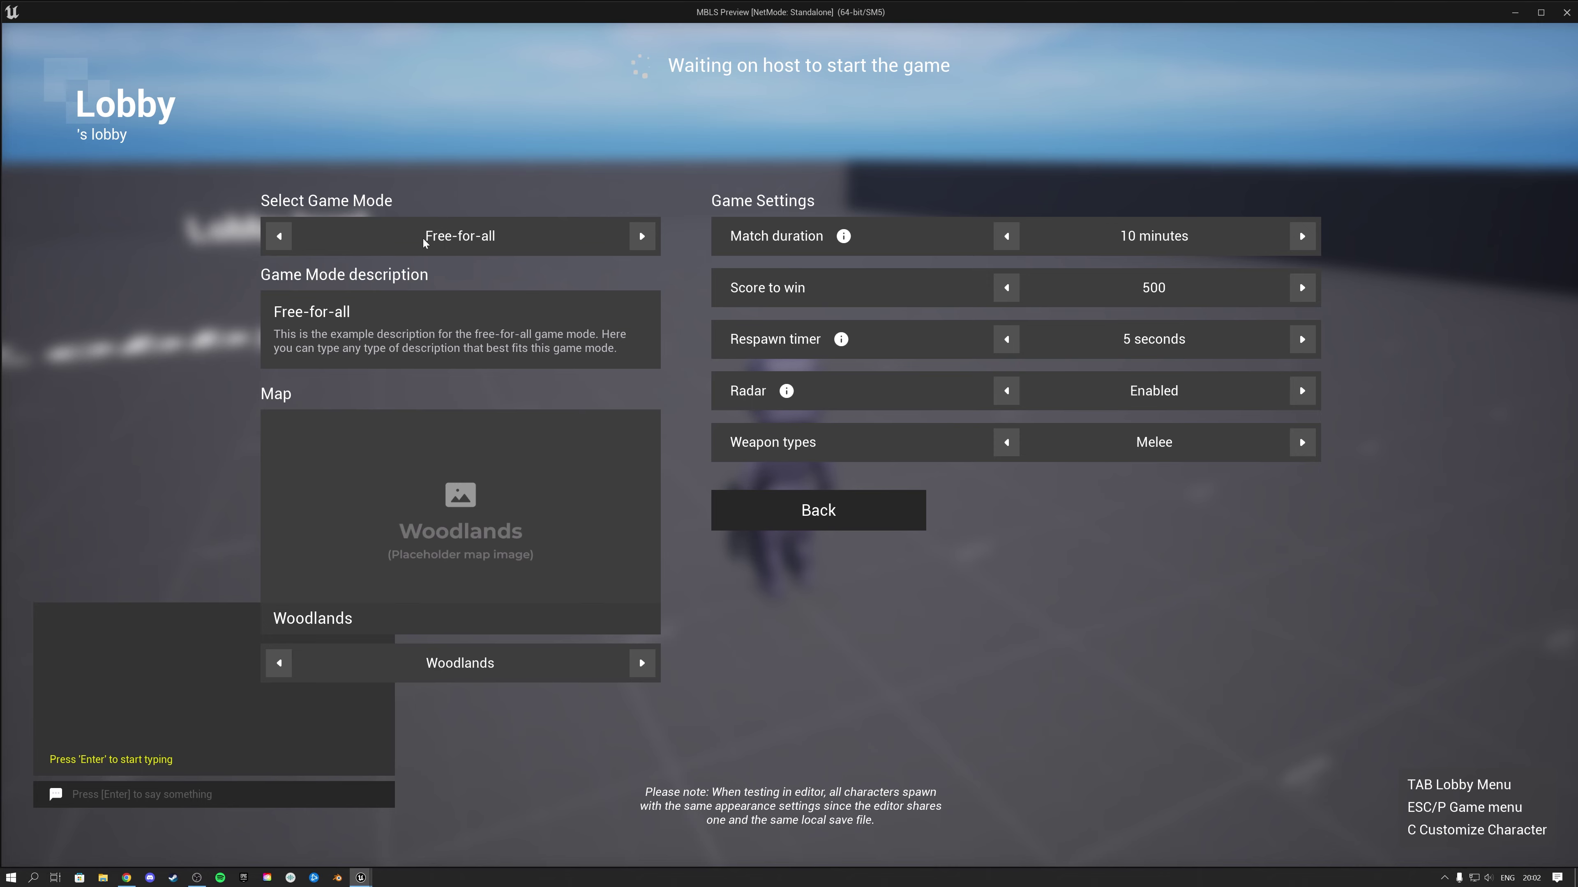
pyautogui.press('Escape')
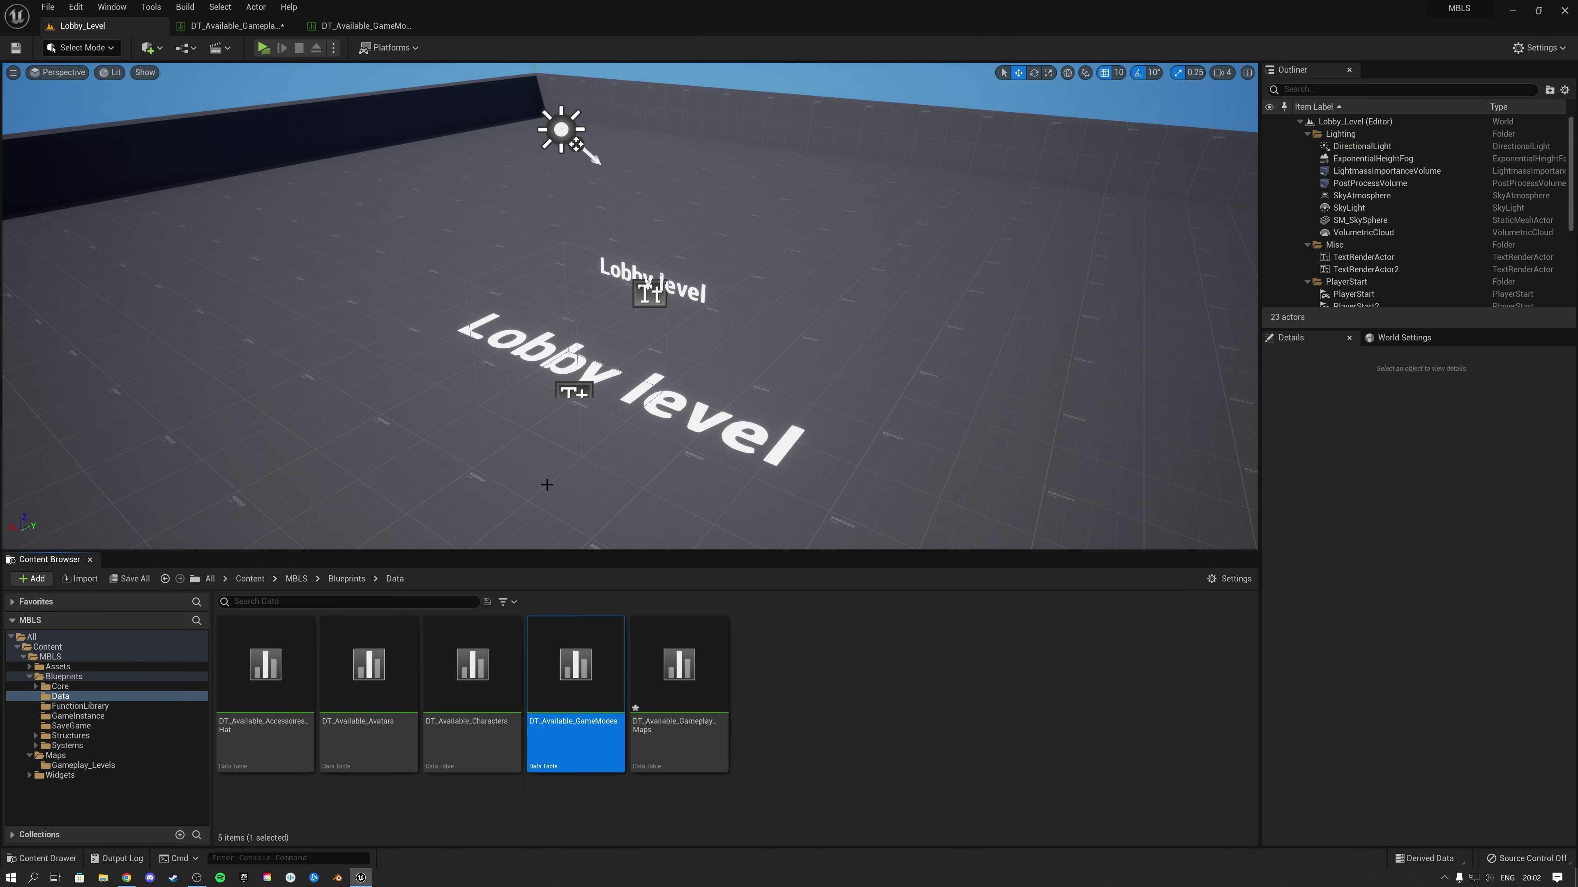
# - In DT_Available_GameModes, expand the Free-for-all row's GameMode_Maps list and the Match duration setting's Tooltip
pyautogui.click(360, 25)
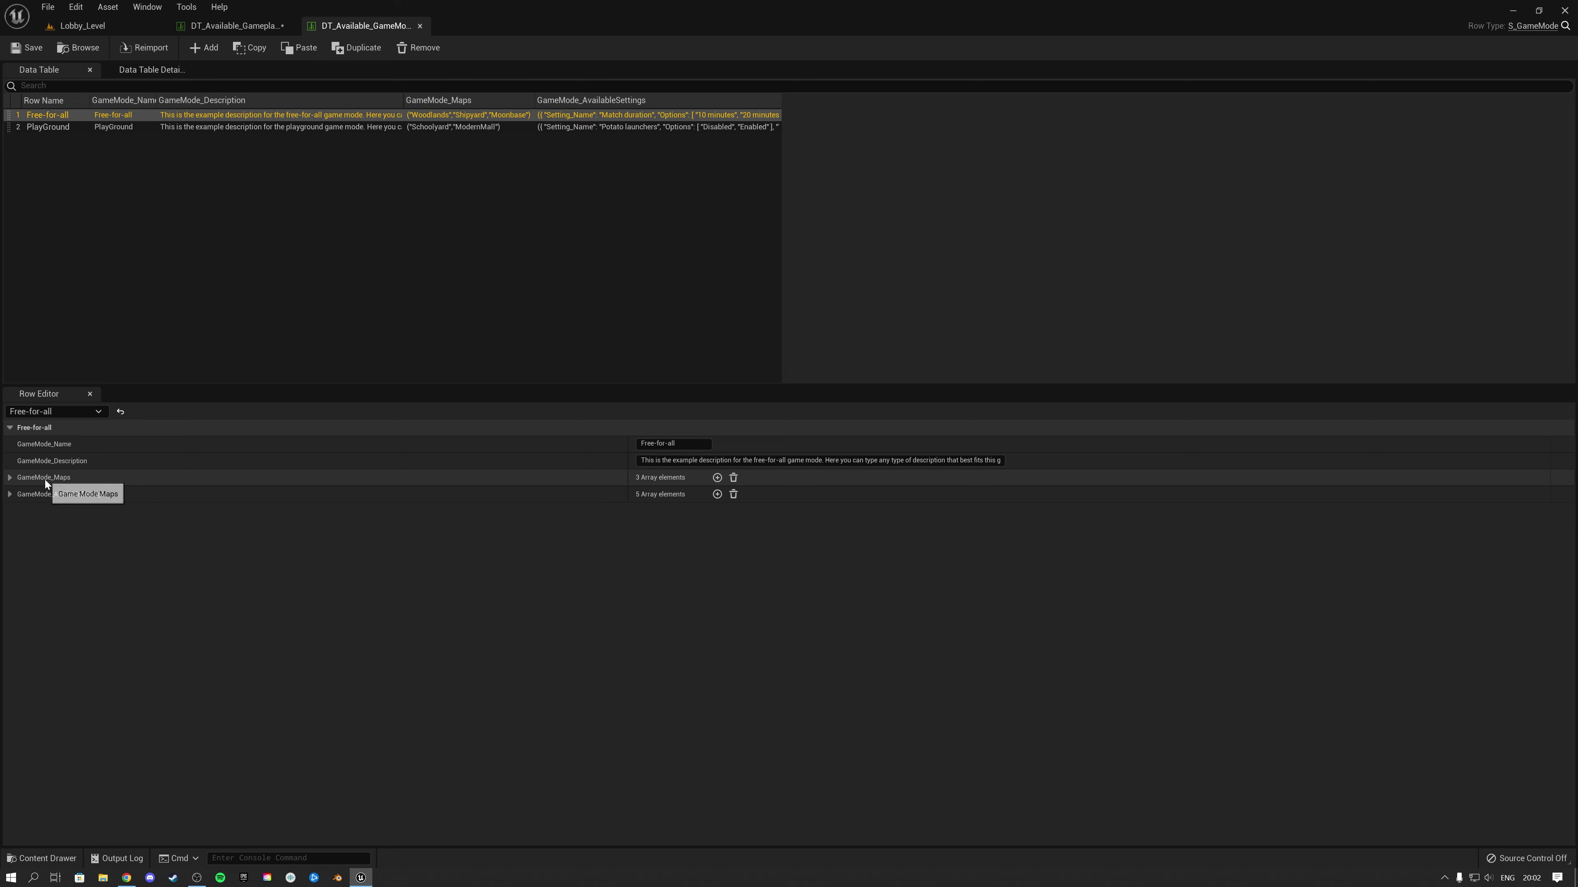
pyautogui.click(10, 478)
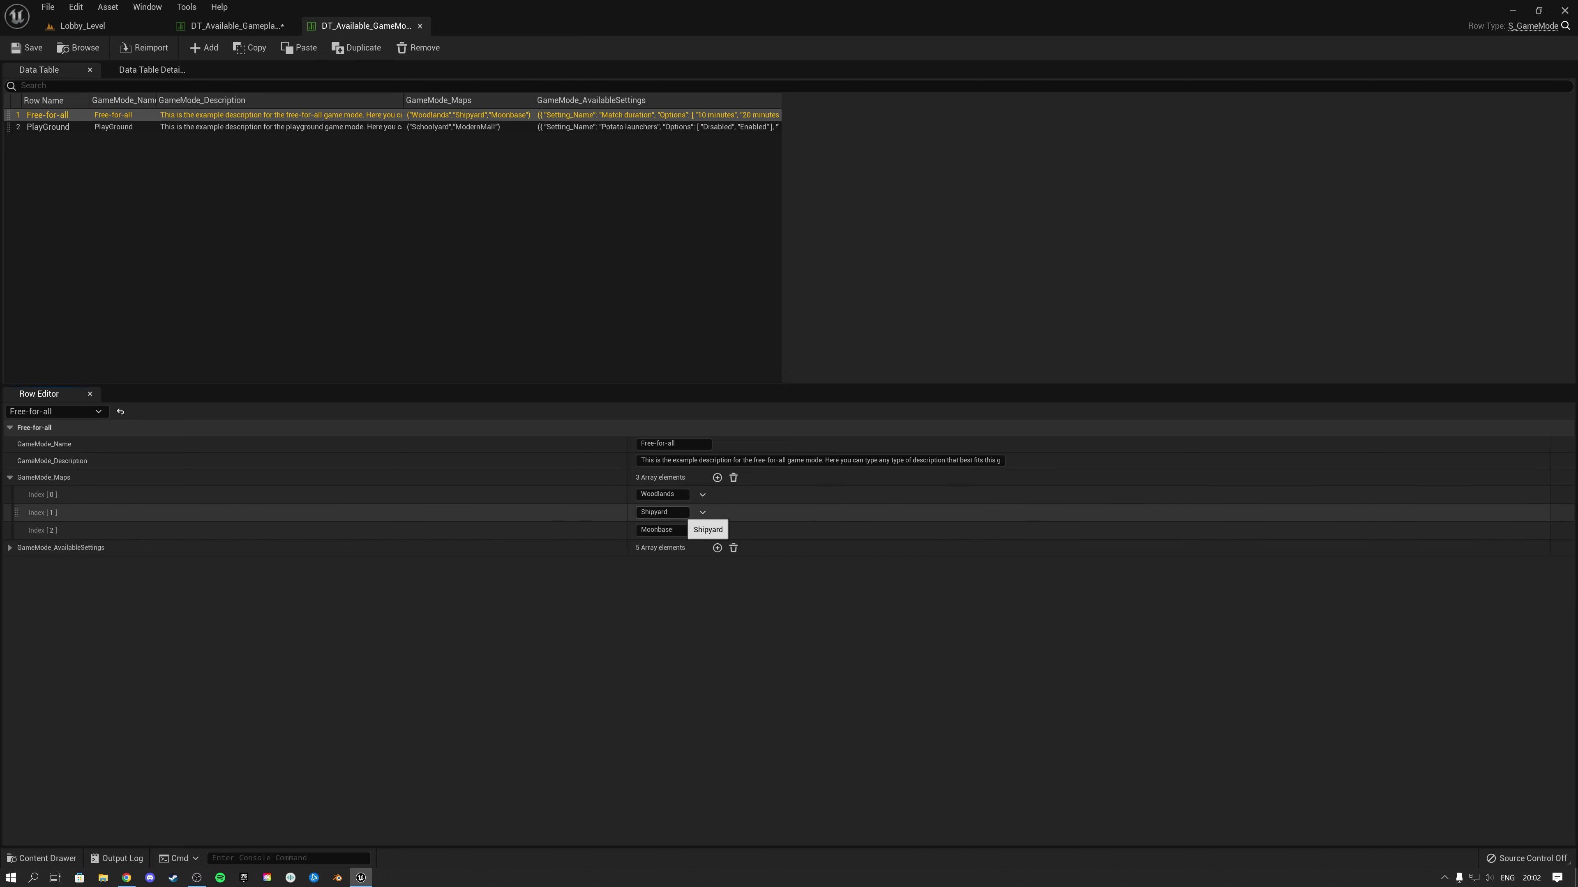
pyautogui.click(10, 548)
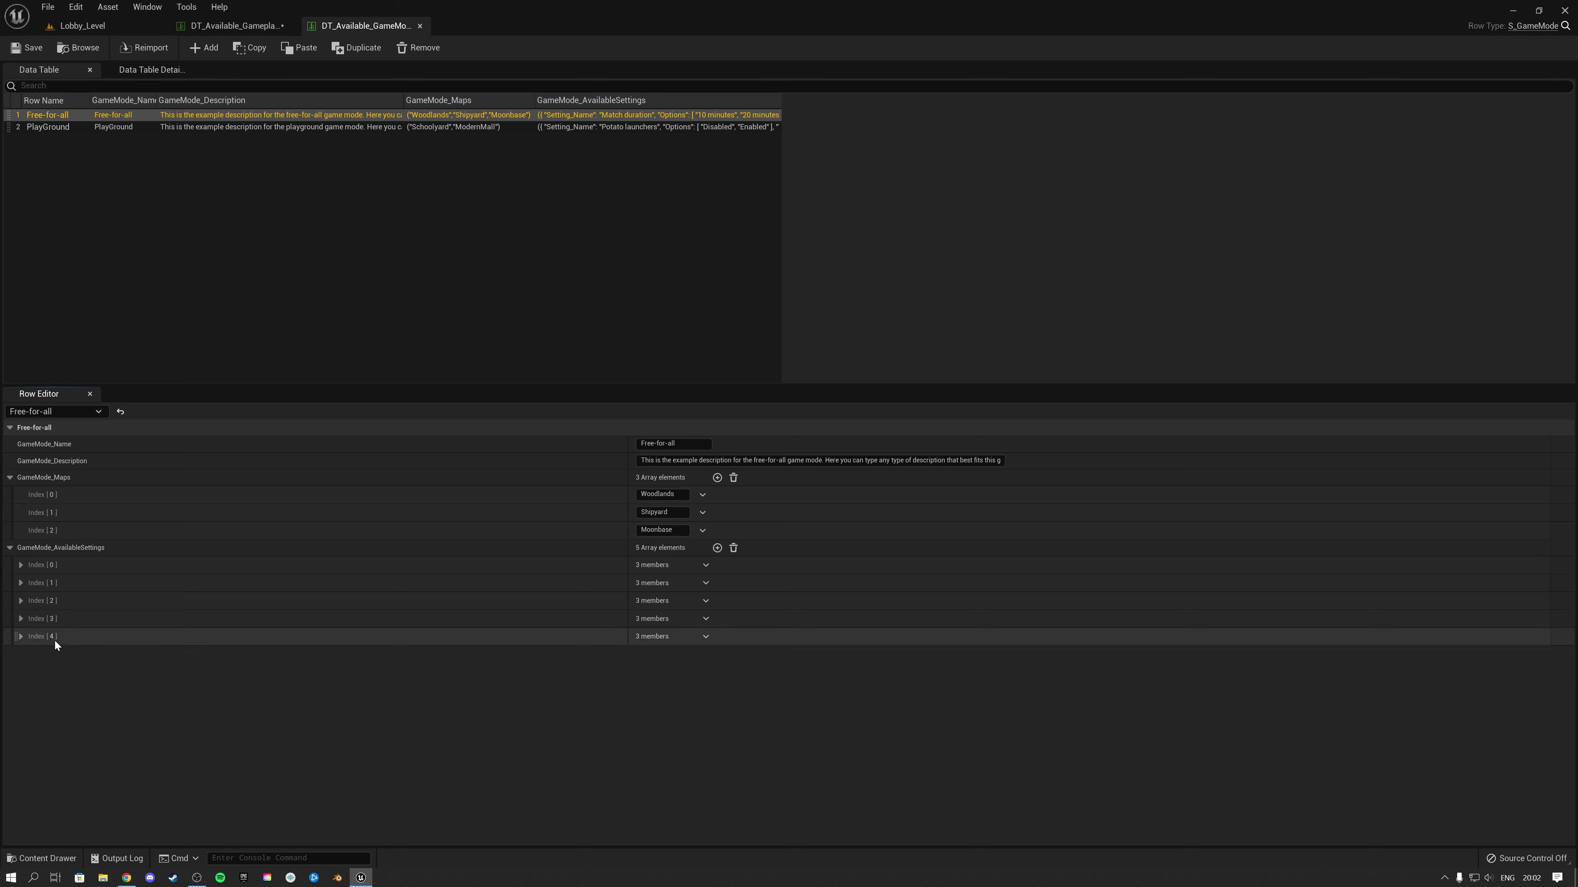
pyautogui.click(21, 565)
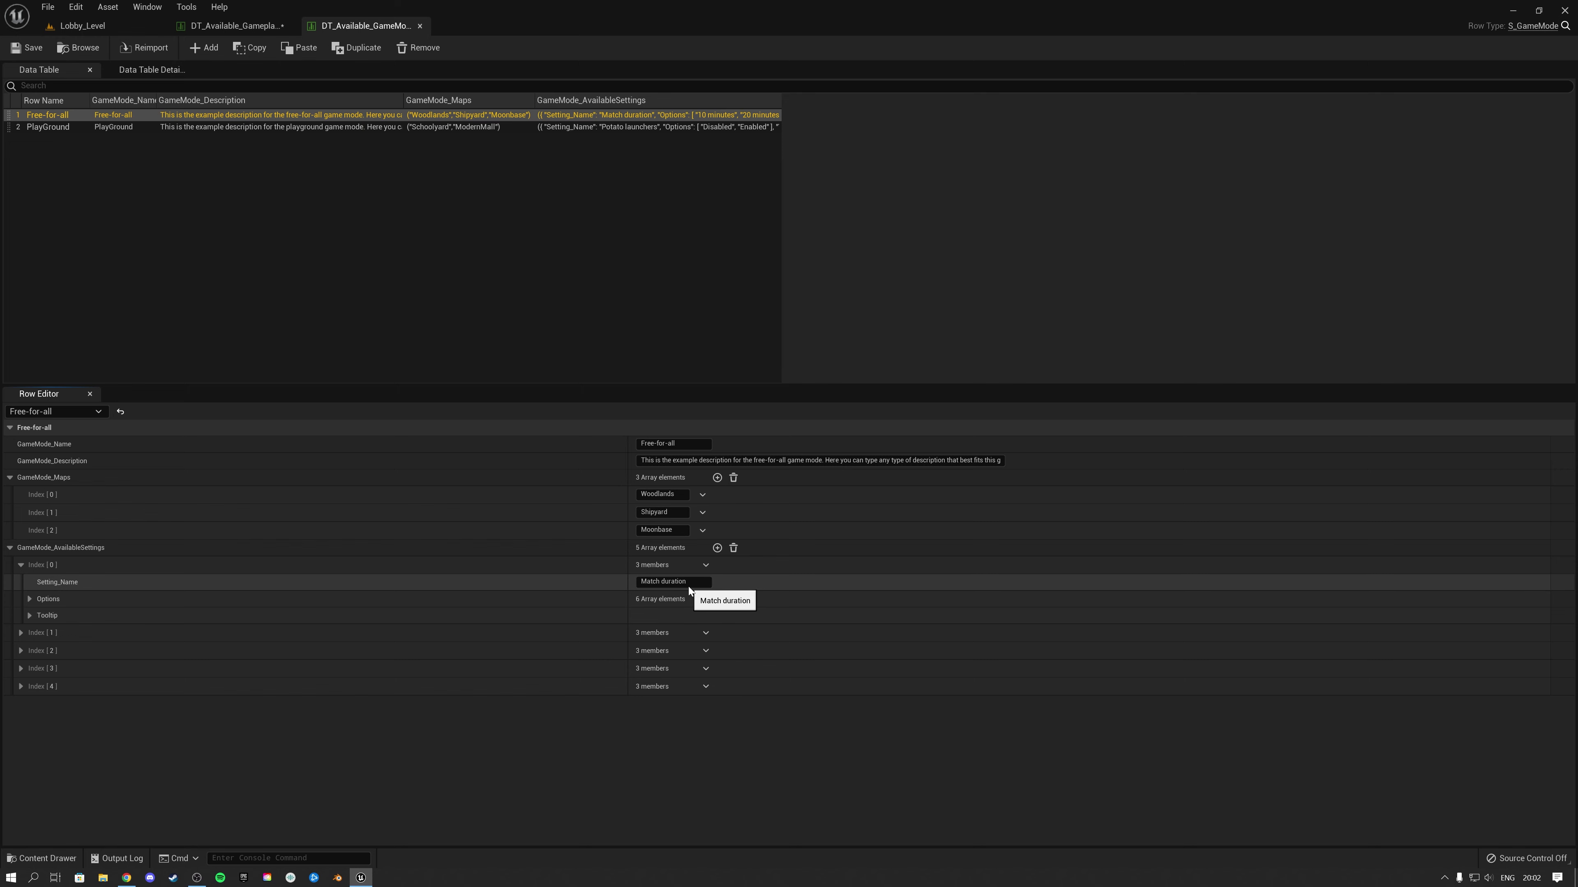
pyautogui.click(29, 599)
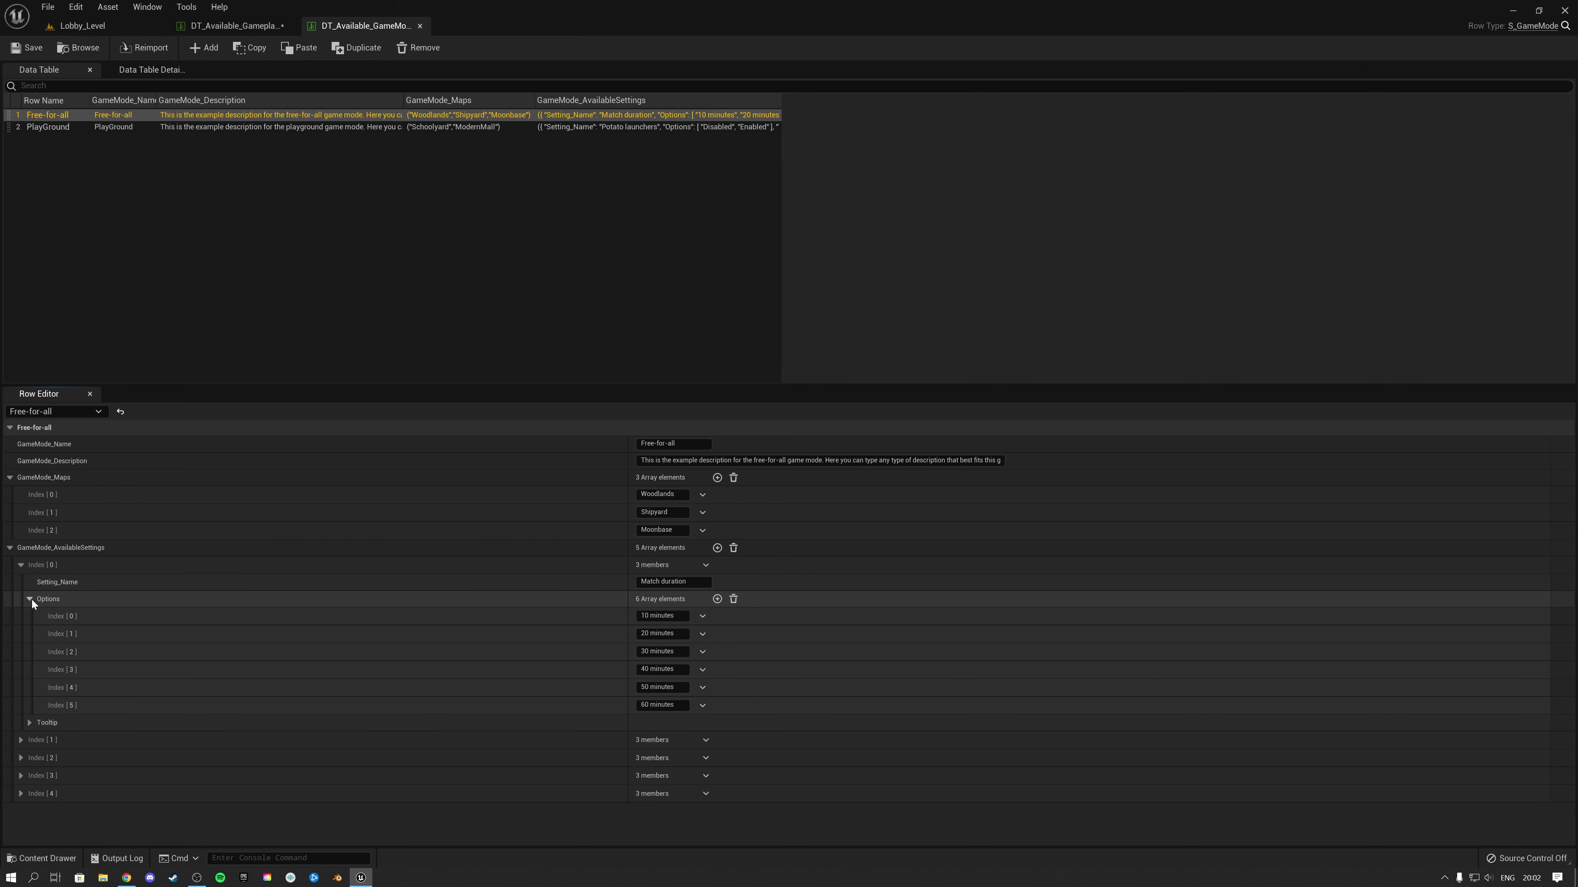
pyautogui.click(30, 599)
pyautogui.click(30, 616)
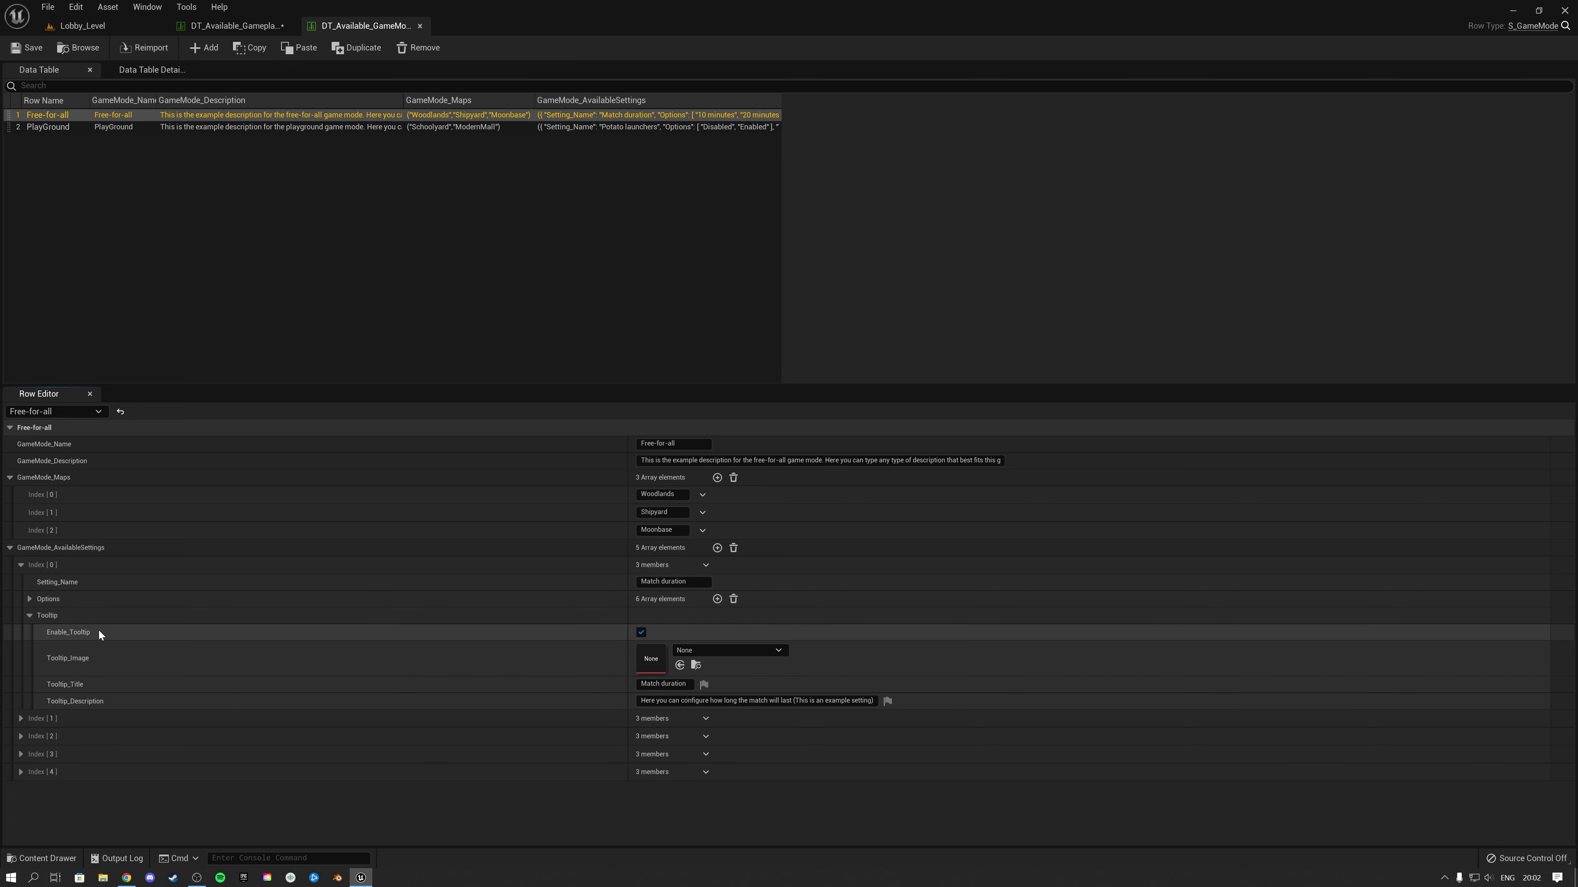